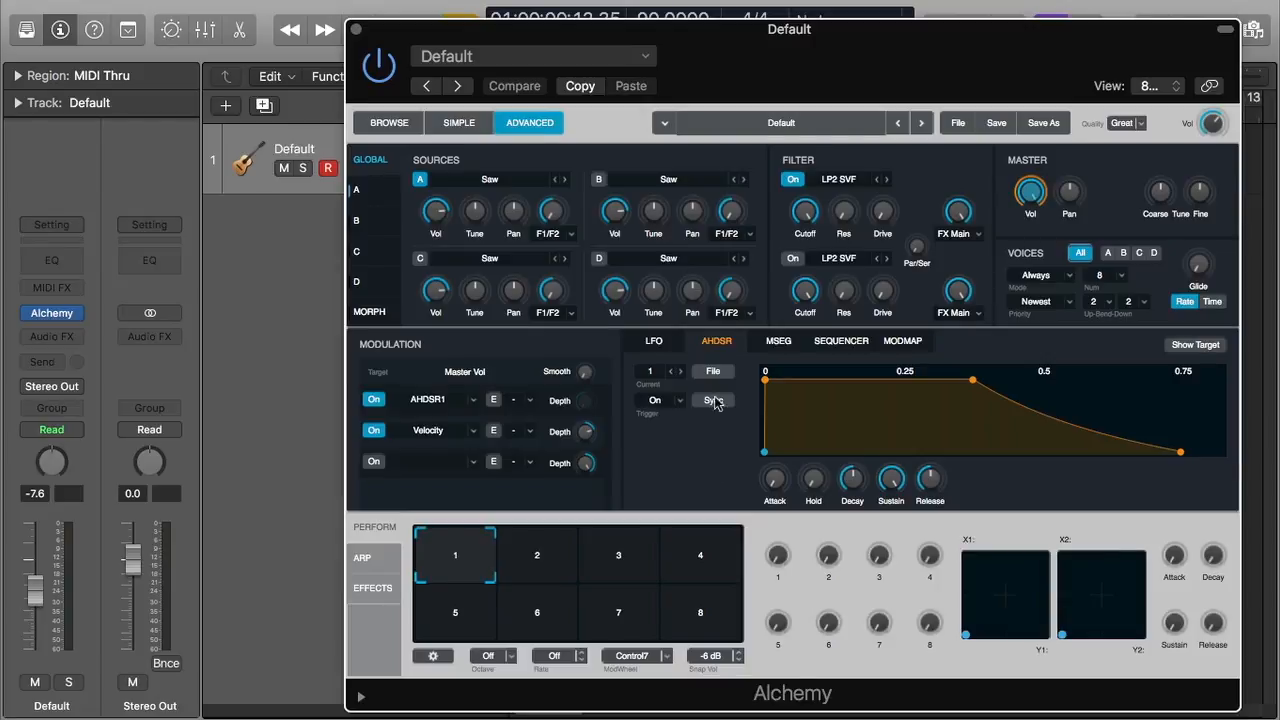
Step: Examine source A's oscillator and noise controls and its zone and keyboard mapping editor
{"action": "left_click", "coordinate": [366, 189]}
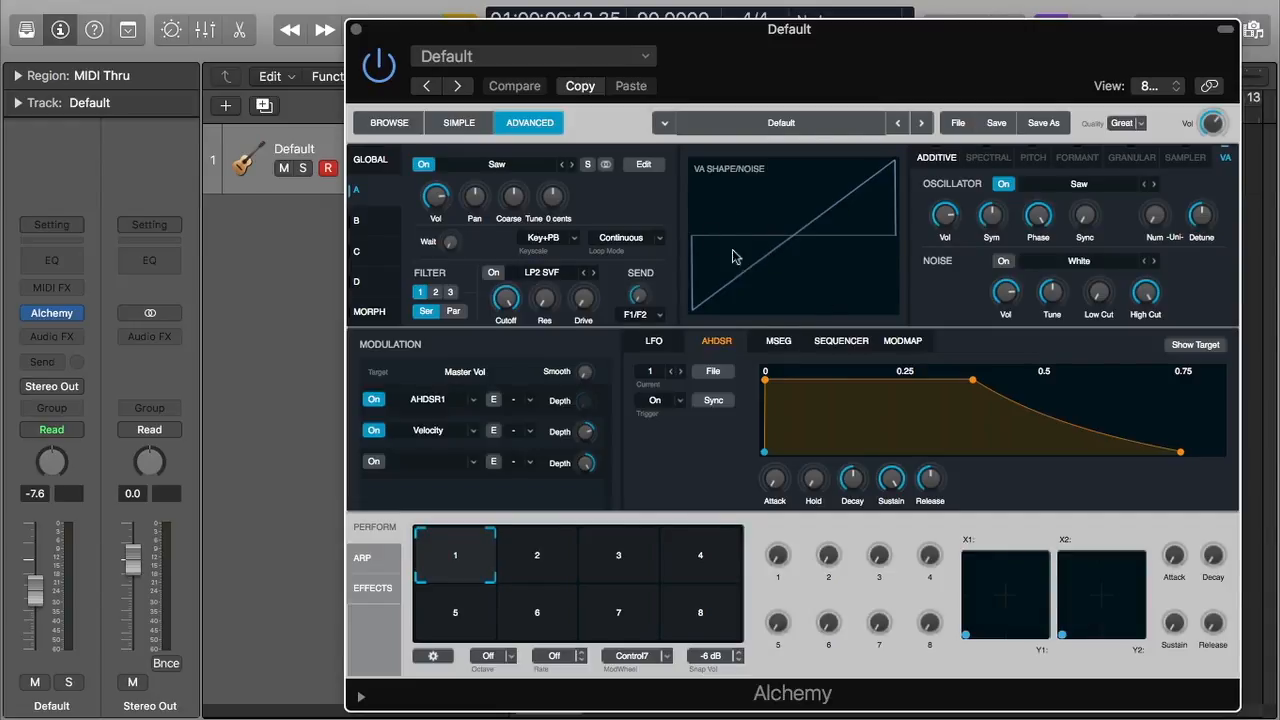
{"action": "left_click", "coordinate": [650, 165]}
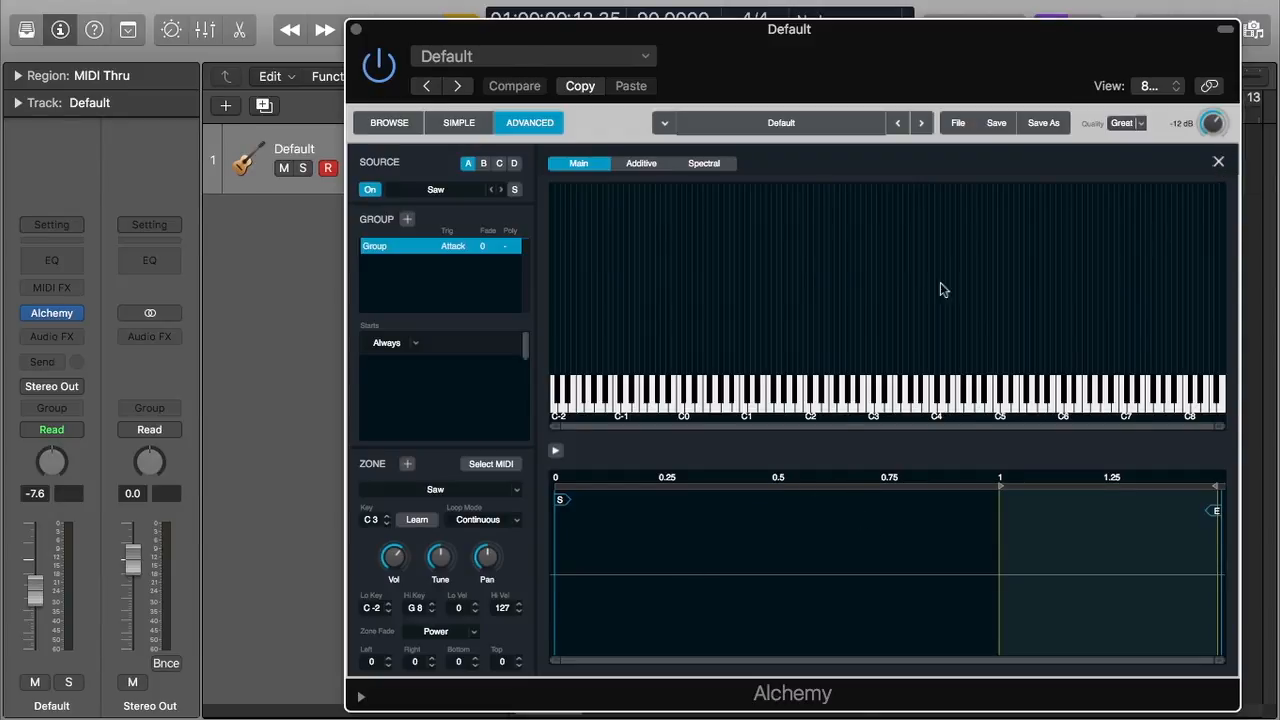
{"action": "left_click", "coordinate": [1218, 163]}
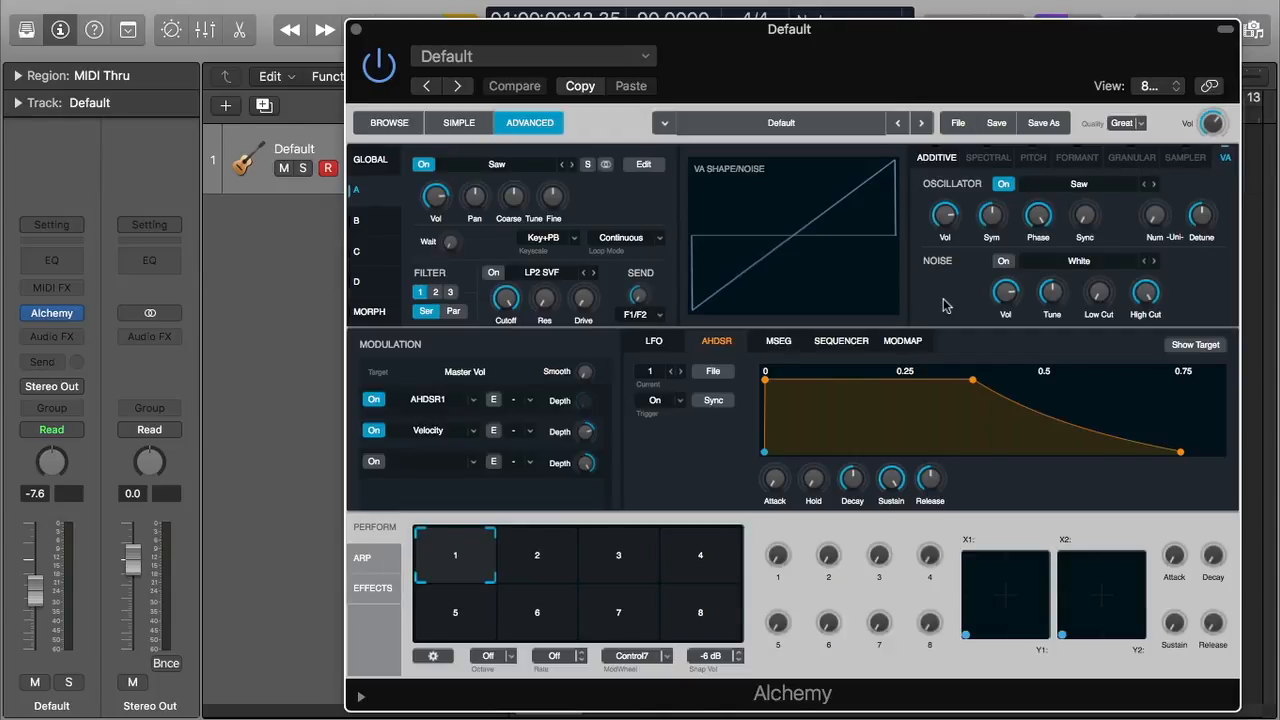
{"action": "left_click_drag", "start_coordinate": [1099, 293], "coordinate": [1099, 293]}
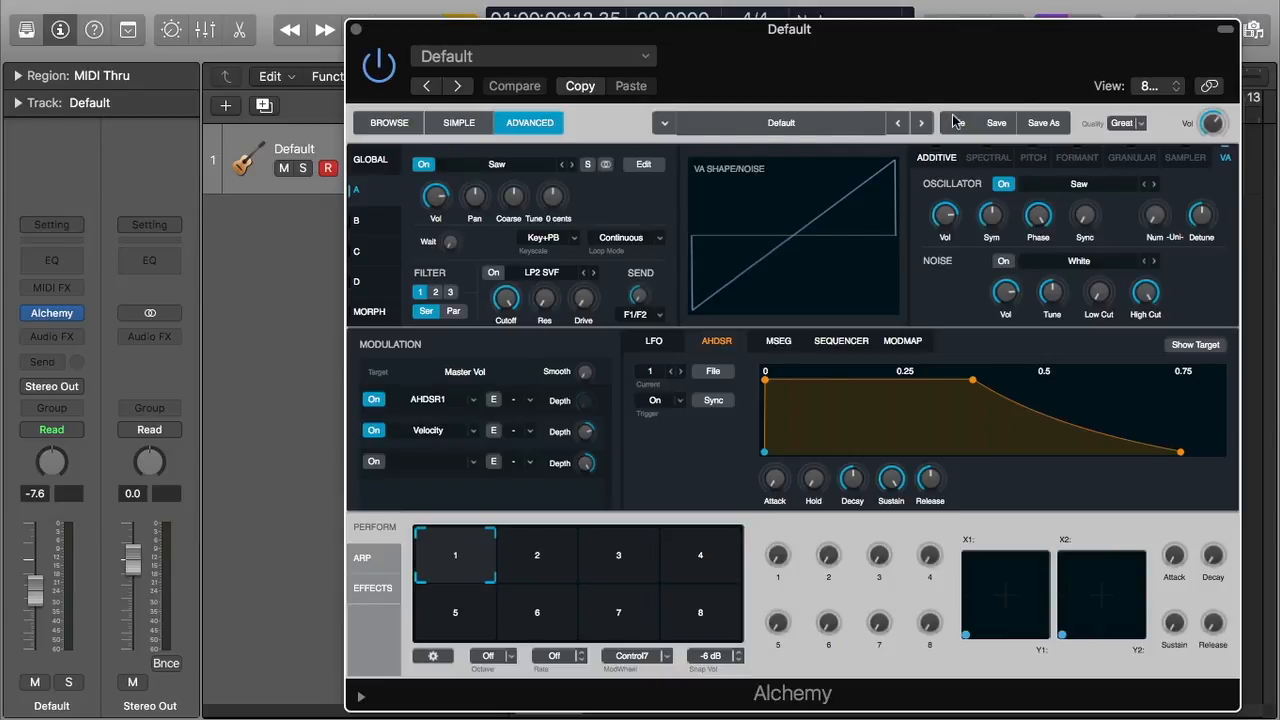
Step: Return to the global overview of all sources and clear the current synth preset
{"action": "left_click", "coordinate": [372, 160]}
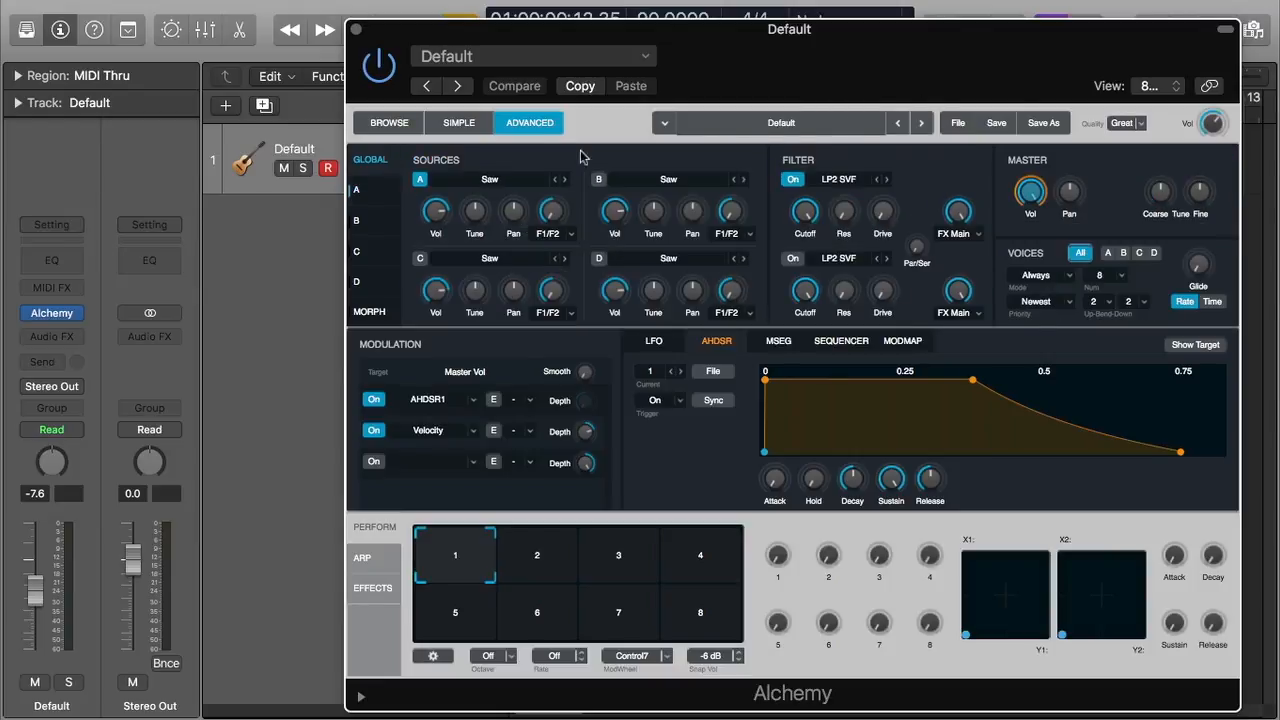
{"action": "left_click", "coordinate": [958, 123]}
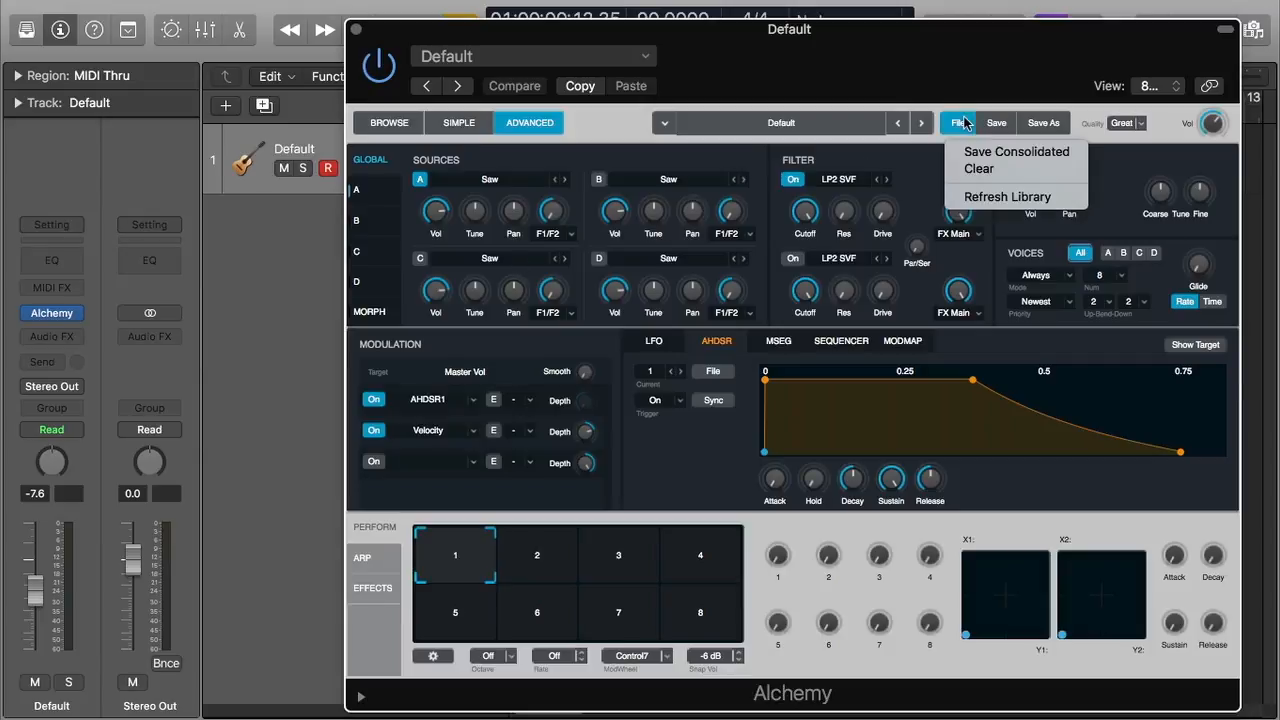
{"action": "left_click", "coordinate": [997, 170]}
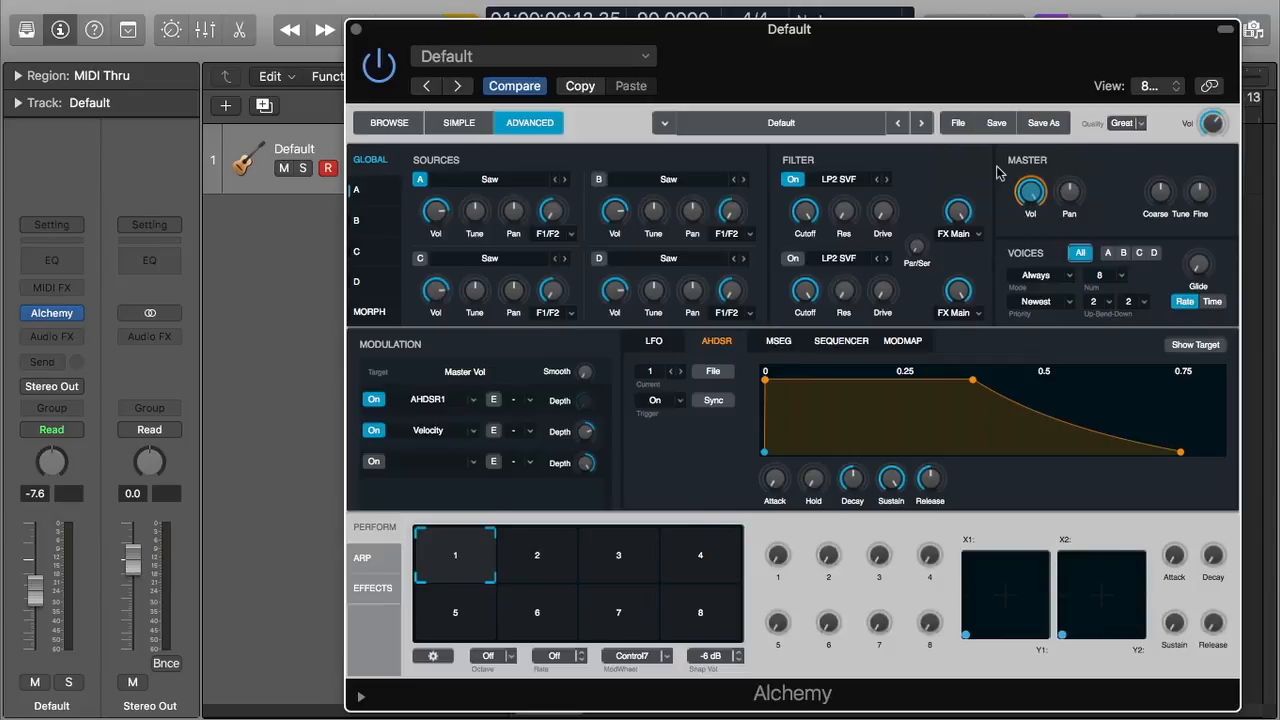
Step: Set the project tempo to 120, moving the synth window aside and back to reach the tempo display
{"action": "left_click_drag", "start_coordinate": [962, 46], "coordinate": [966, 131]}
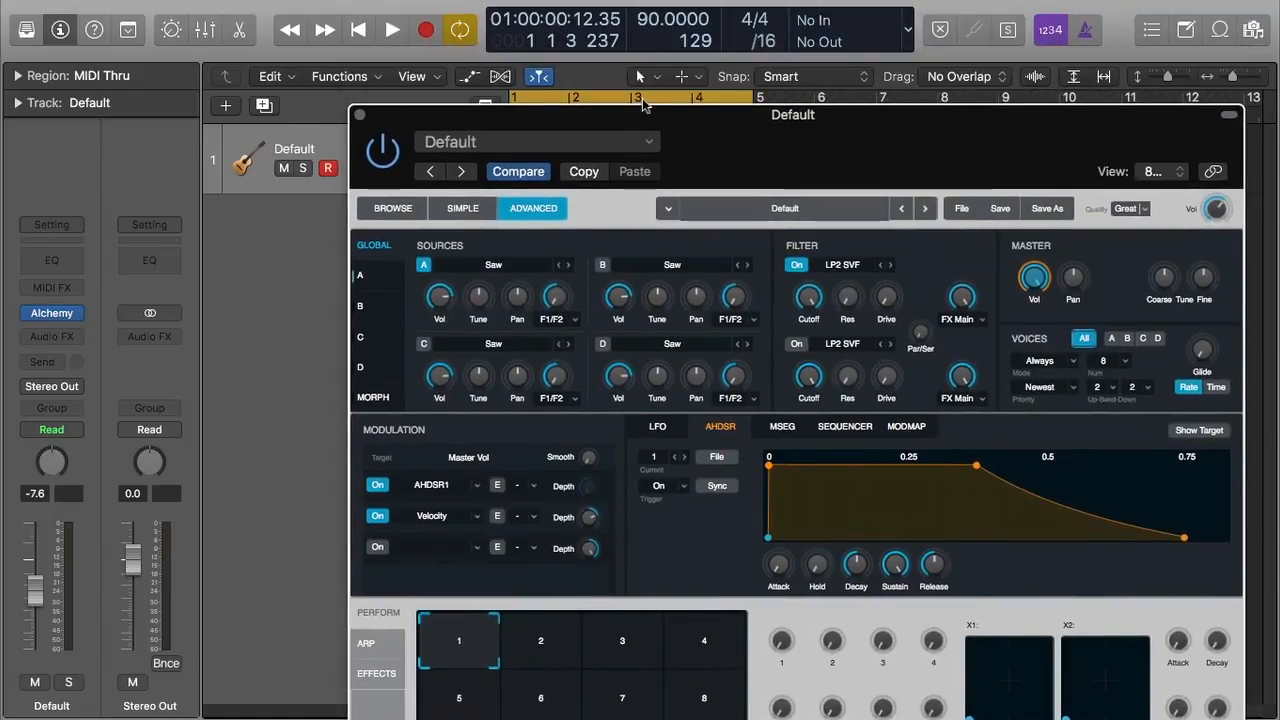
{"action": "double_click", "coordinate": [647, 18]}
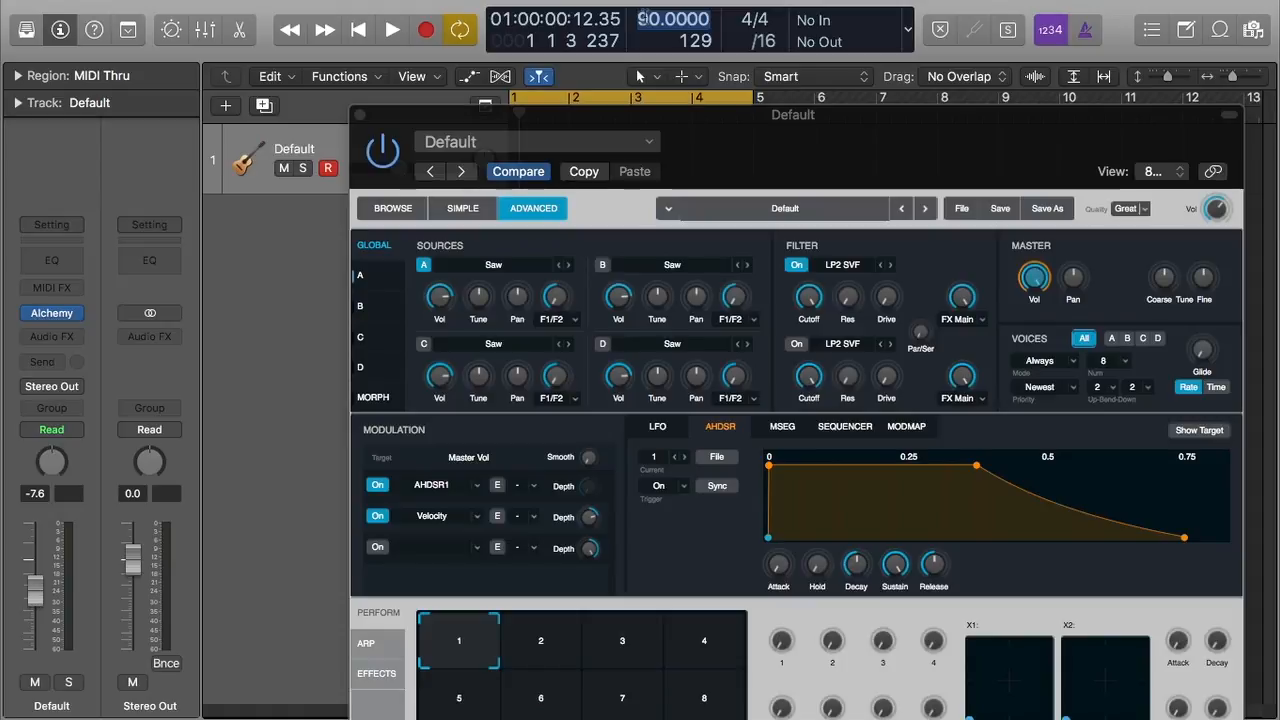
{"action": "type", "text": "120"}
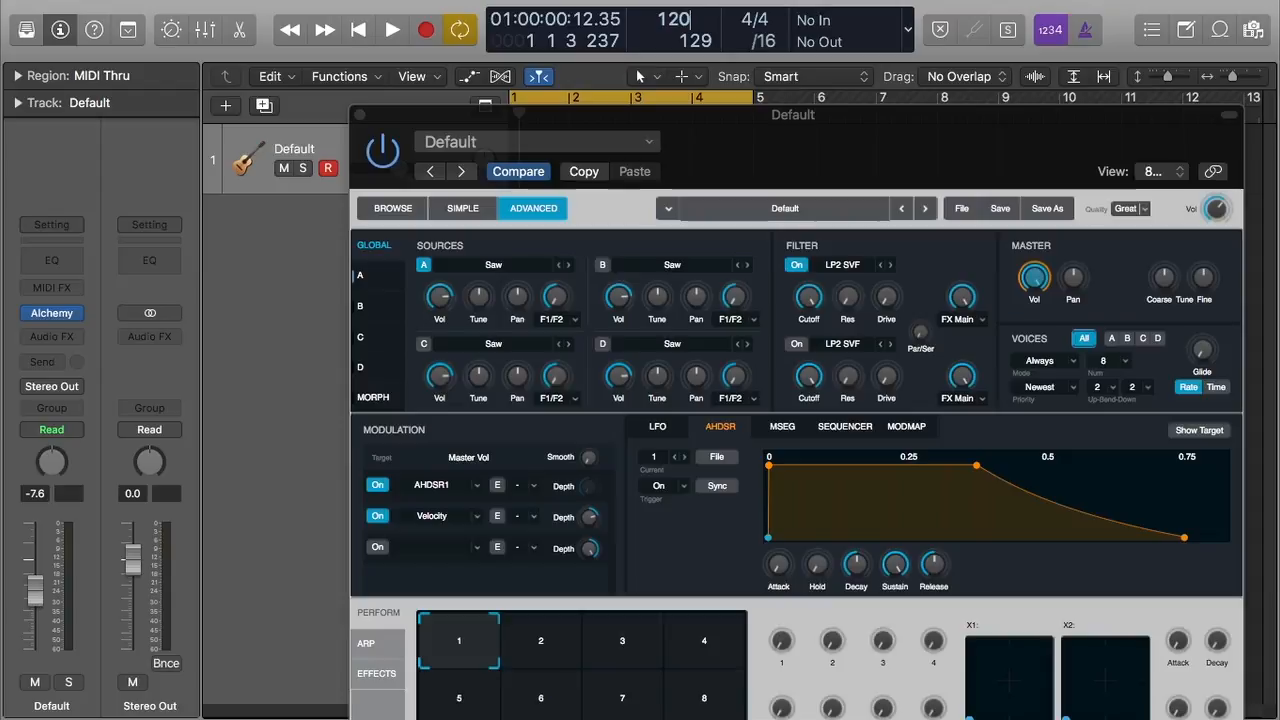
{"action": "key", "text": "Return"}
{"action": "left_click_drag", "start_coordinate": [787, 149], "coordinate": [777, 57]}
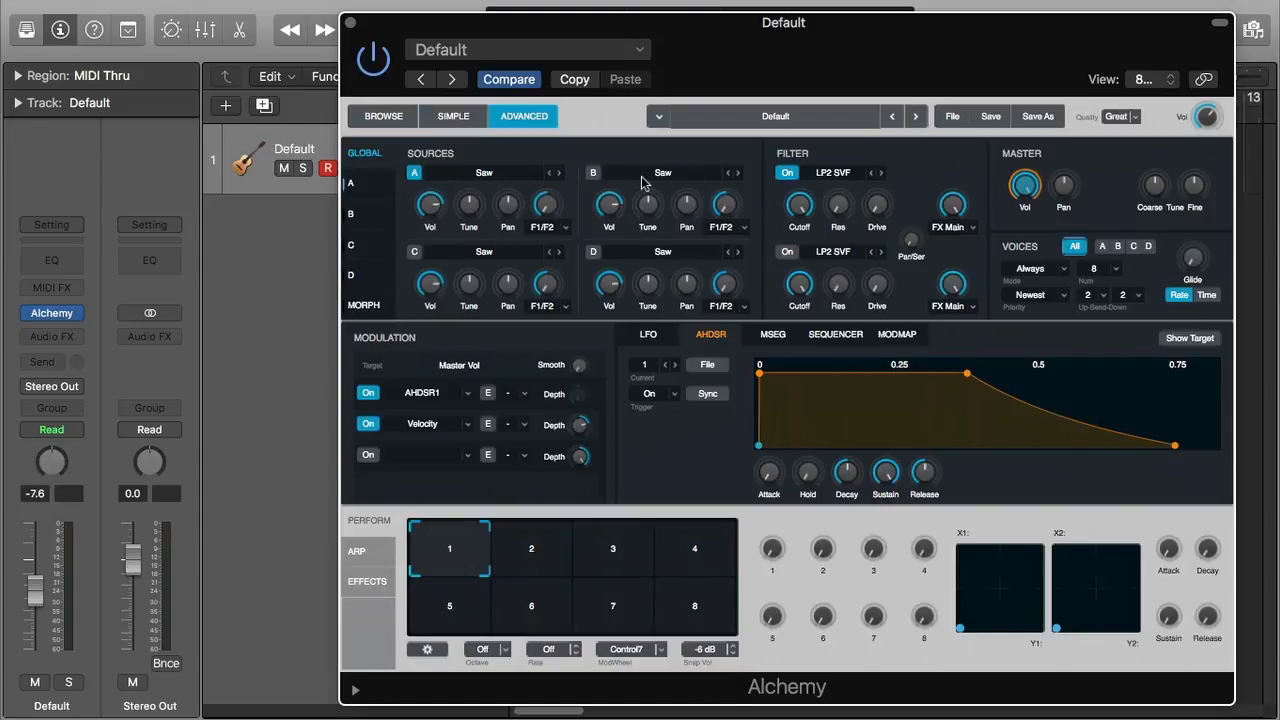
Step: Open the audio import browser for source A and show the loop browser beside the synth window
{"action": "left_click", "coordinate": [497, 179]}
{"action": "left_click", "coordinate": [496, 194]}
{"action": "left_click_drag", "start_coordinate": [1024, 46], "coordinate": [814, 56]}
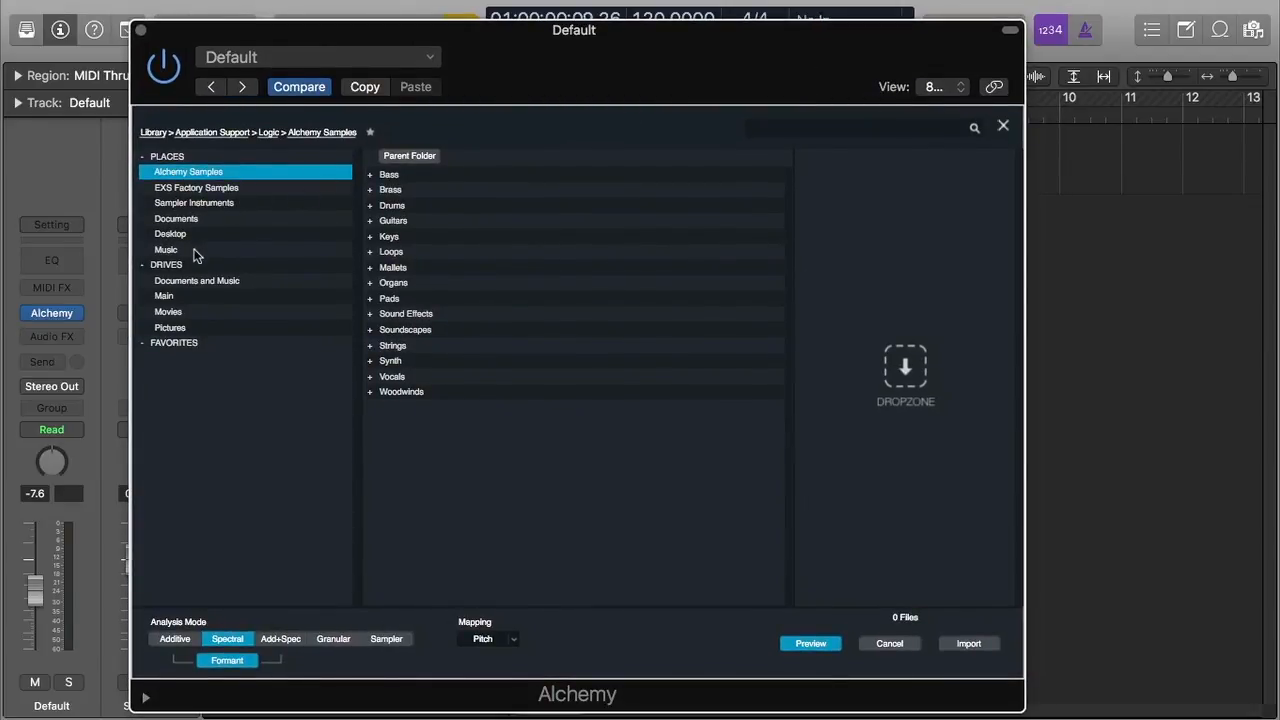
{"action": "left_click", "coordinate": [1216, 32]}
{"action": "left_click_drag", "start_coordinate": [886, 49], "coordinate": [735, 47]}
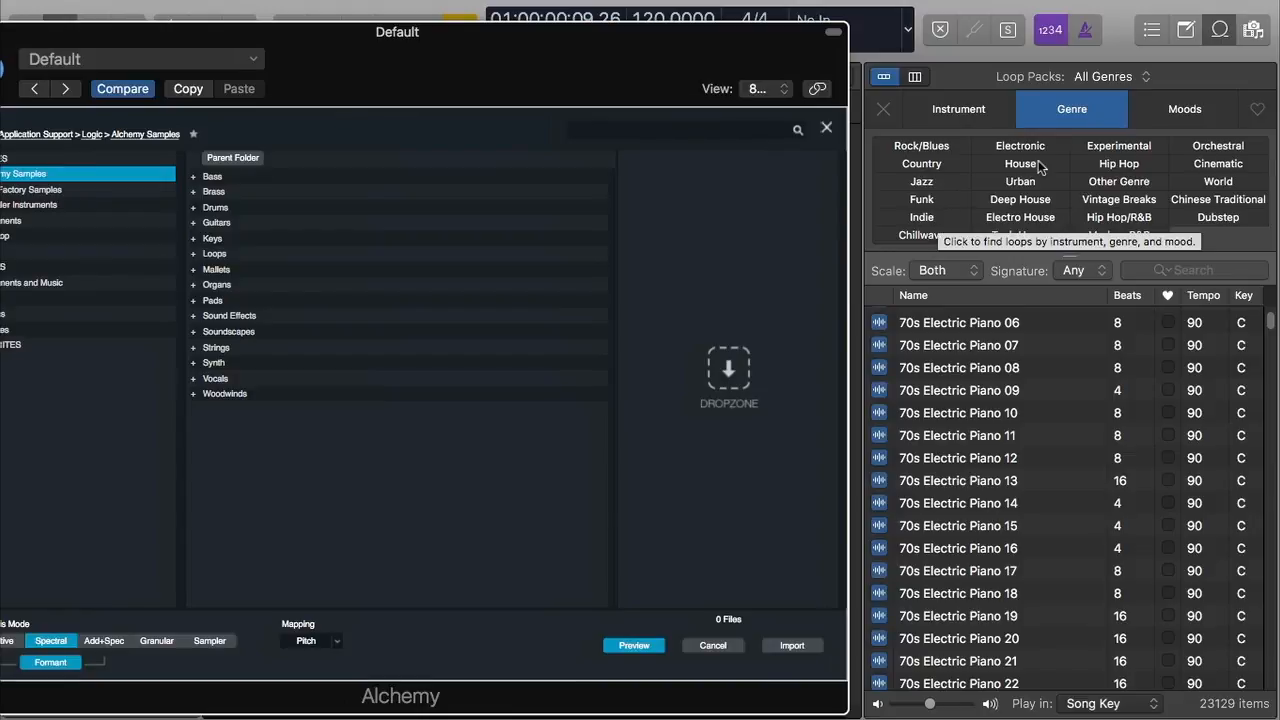
{"action": "left_click", "coordinate": [1118, 164]}
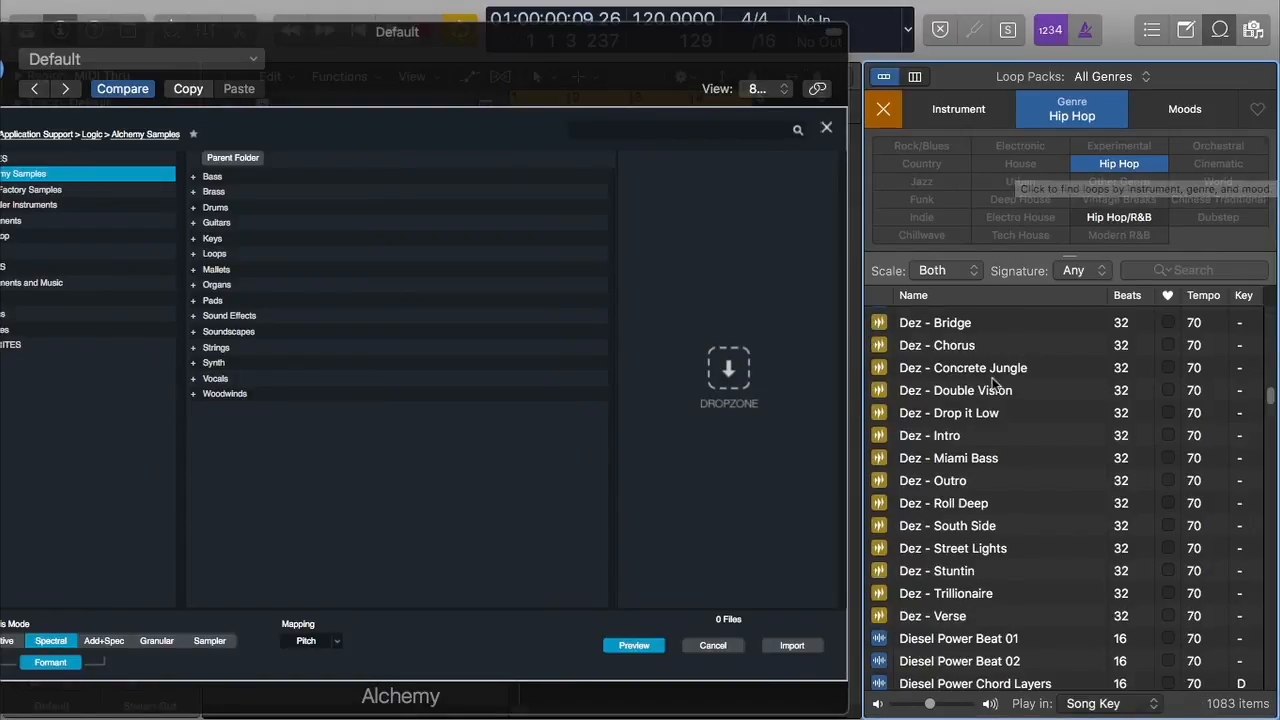
{"action": "scroll", "coordinate": [998, 594], "scroll_direction": "down", "scroll_amount": 8}
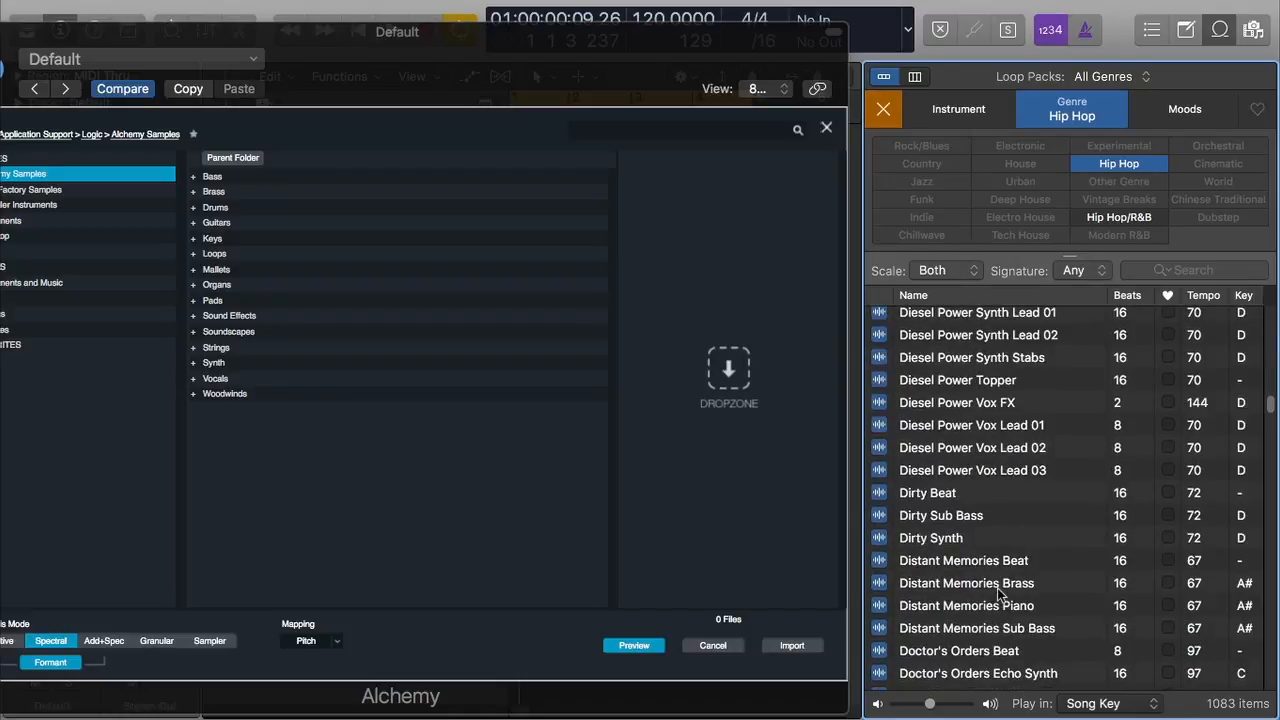
{"action": "scroll", "coordinate": [1080, 322], "scroll_direction": "up", "scroll_amount": 10}
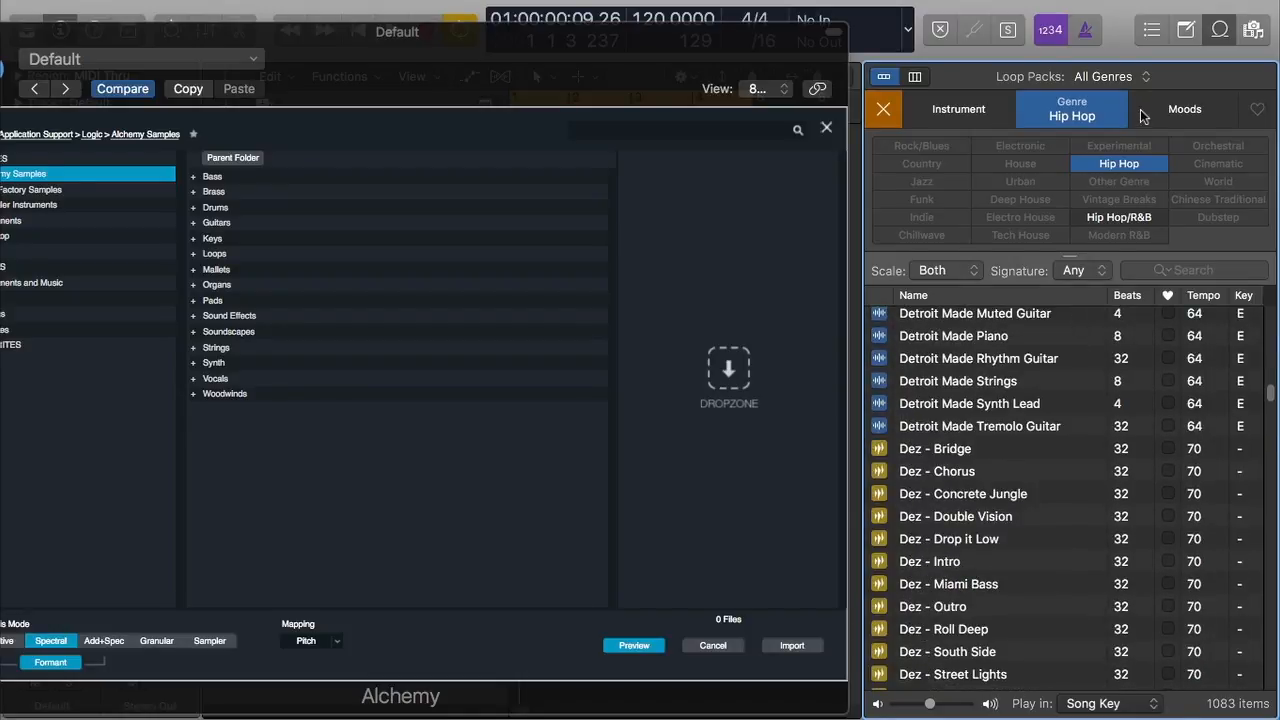
{"action": "left_click", "coordinate": [889, 114]}
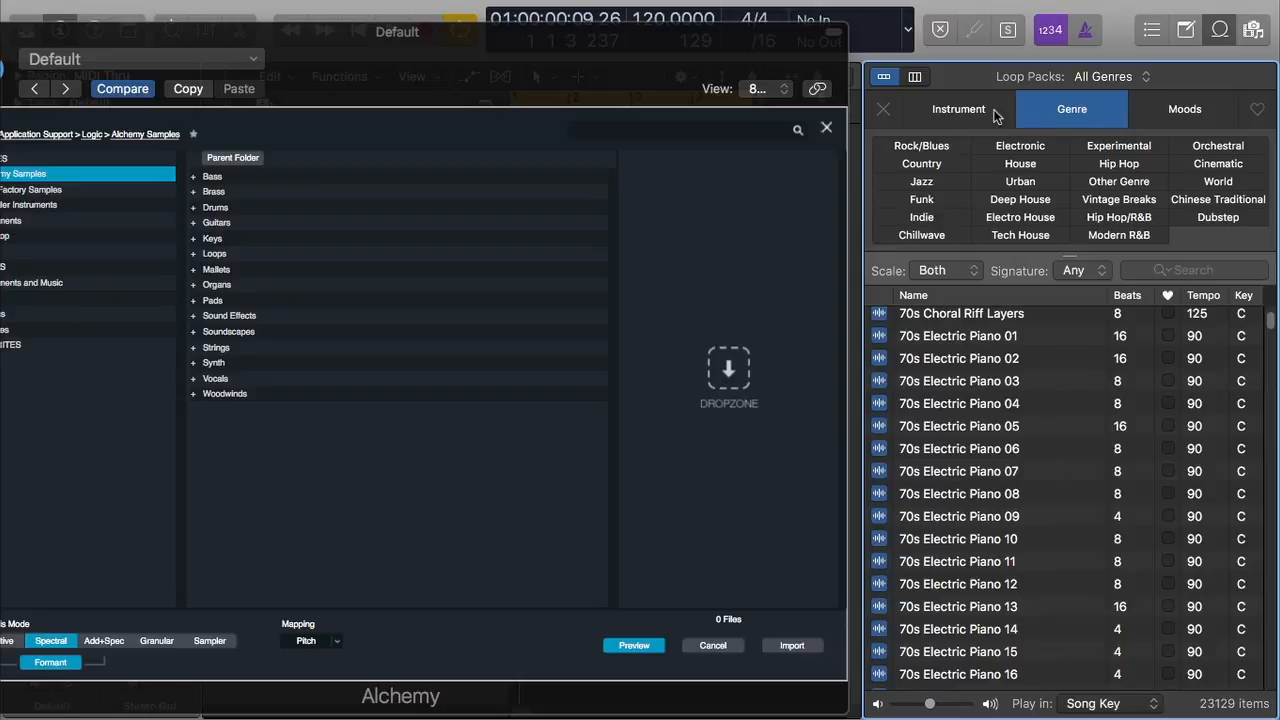
Step: Search the loop library for "beat" and narrow the results to the Hip Hop genre
{"action": "left_click", "coordinate": [1170, 270]}
{"action": "type", "text": "beat"}
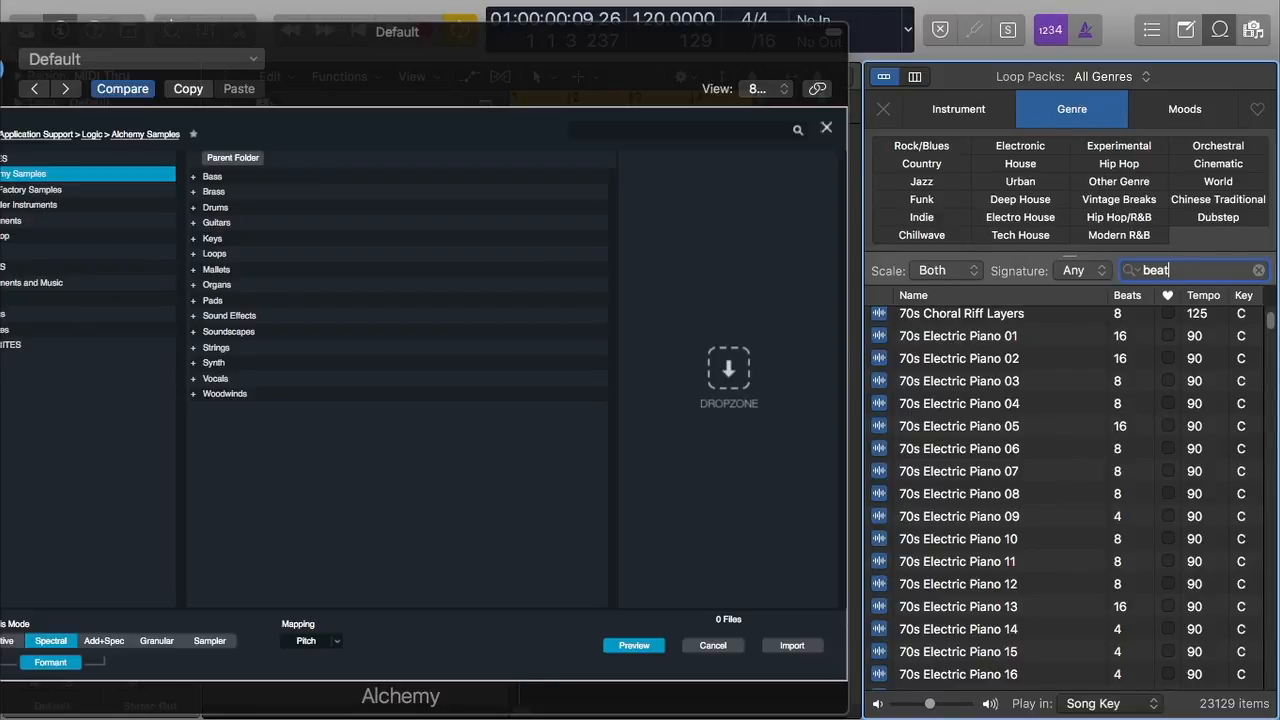
{"action": "key", "text": "Return"}
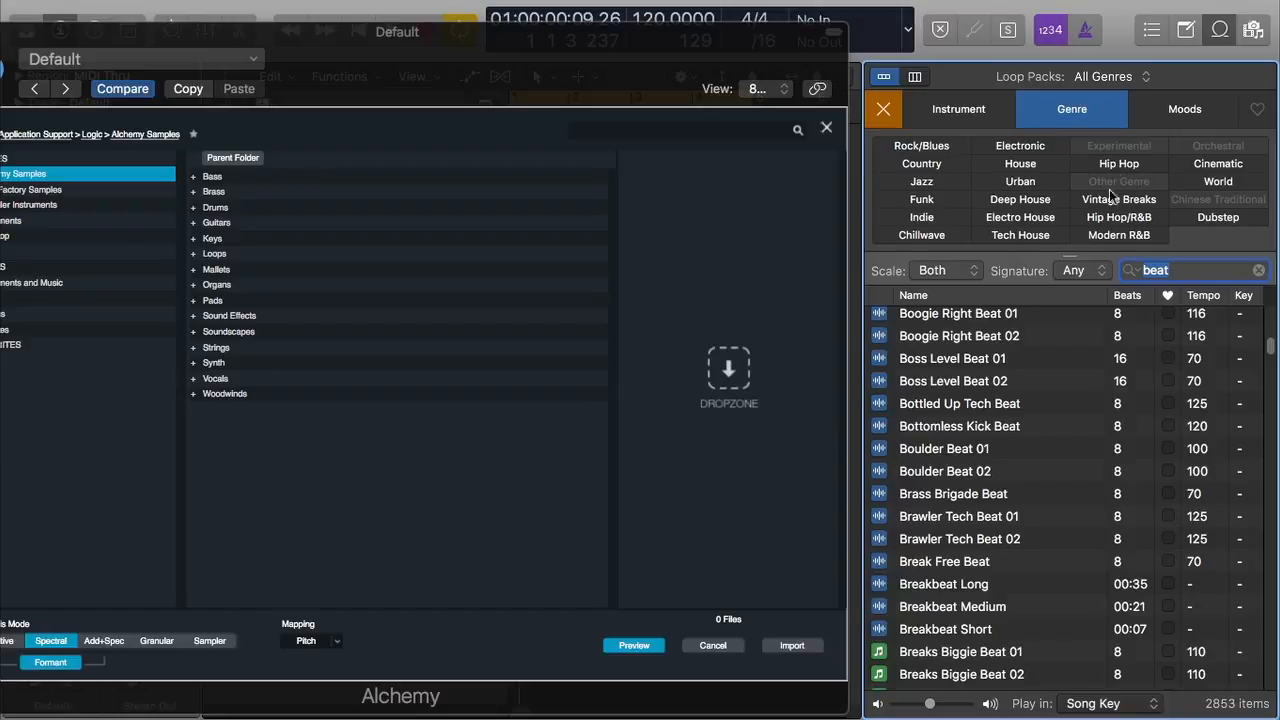
{"action": "left_click", "coordinate": [1119, 164]}
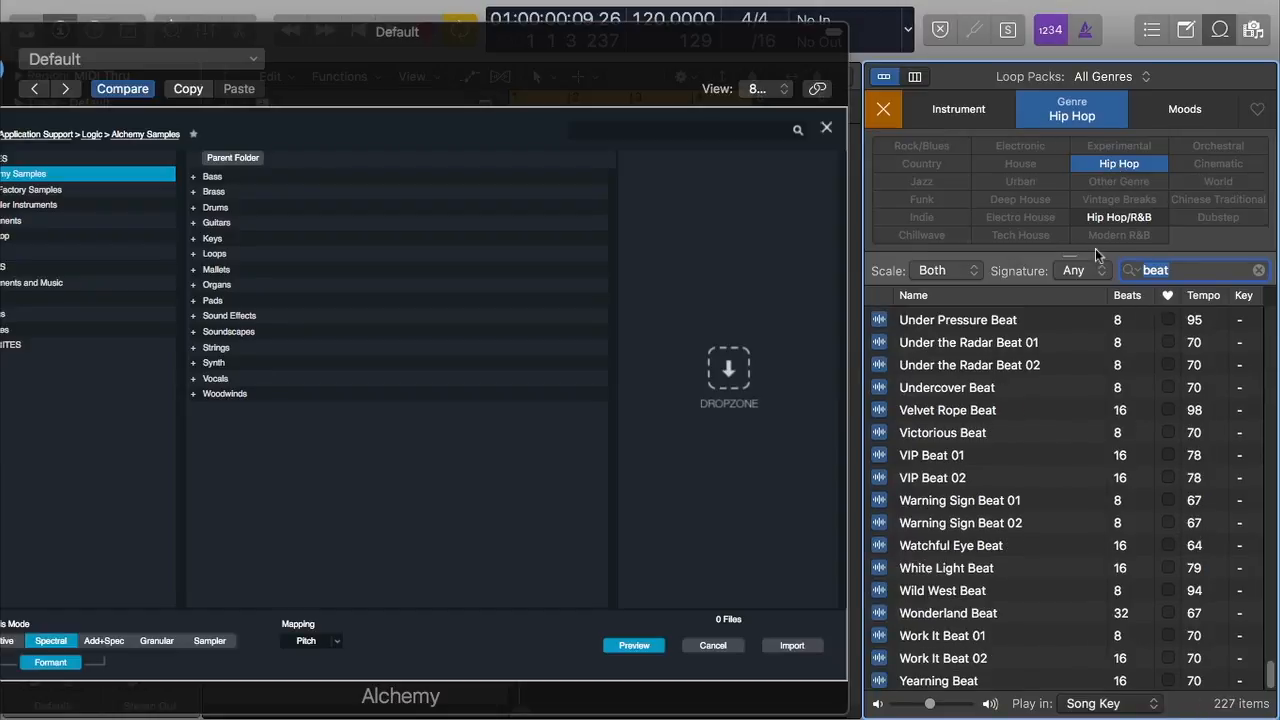
Step: Audition hip hop beat loops from Undercover Beat to White Light Beat, including Victorious Beat and both Warning Sign beats
{"action": "left_click", "coordinate": [990, 389]}
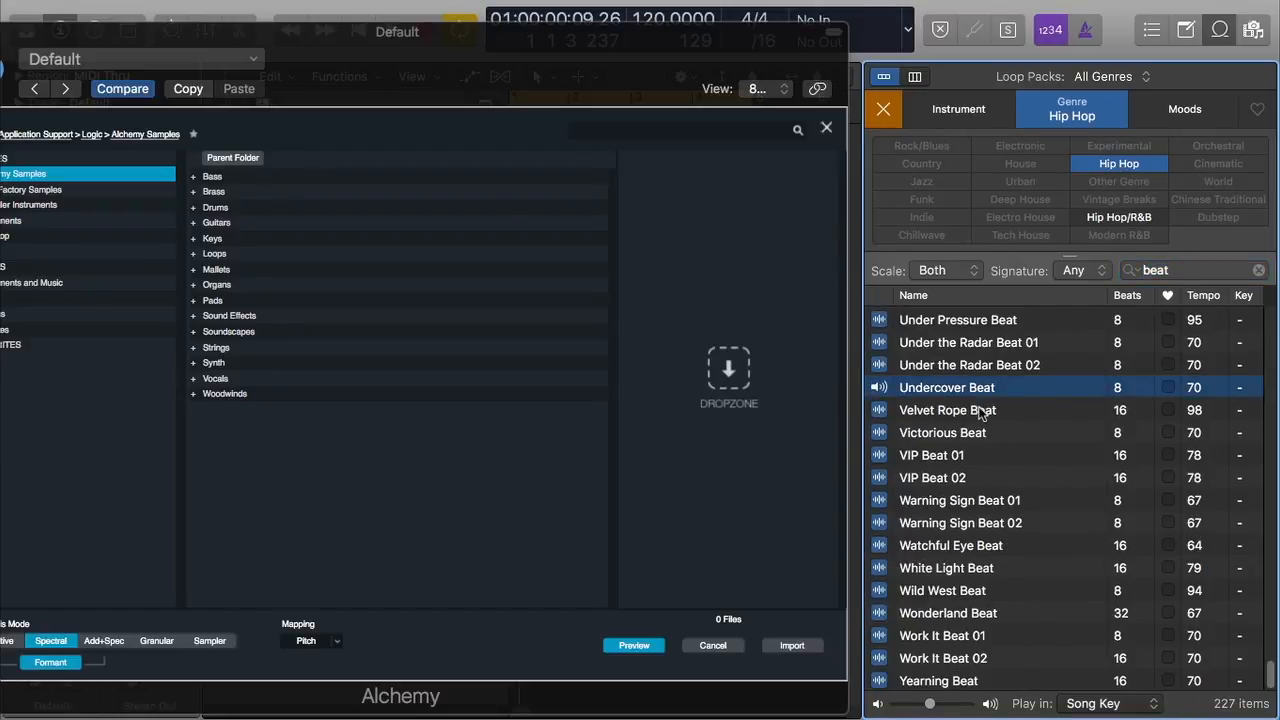
{"action": "left_click", "coordinate": [982, 412]}
{"action": "left_click", "coordinate": [968, 434]}
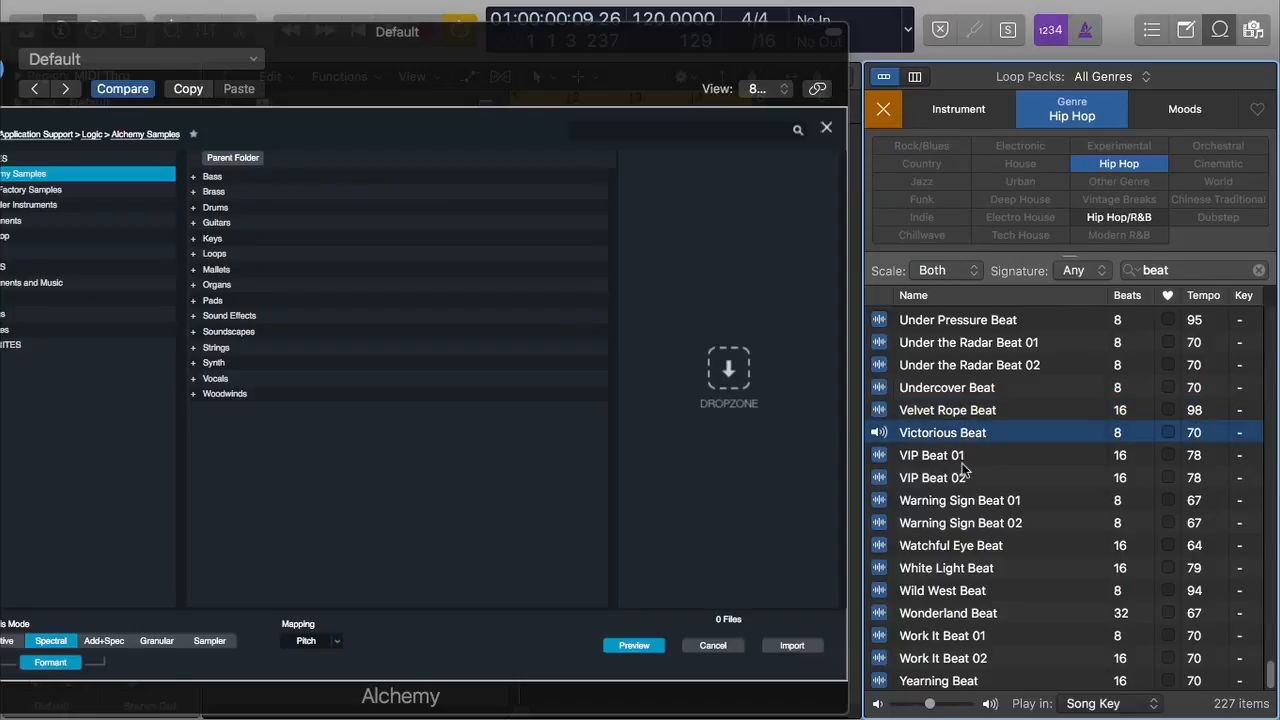
{"action": "left_click", "coordinate": [1026, 502]}
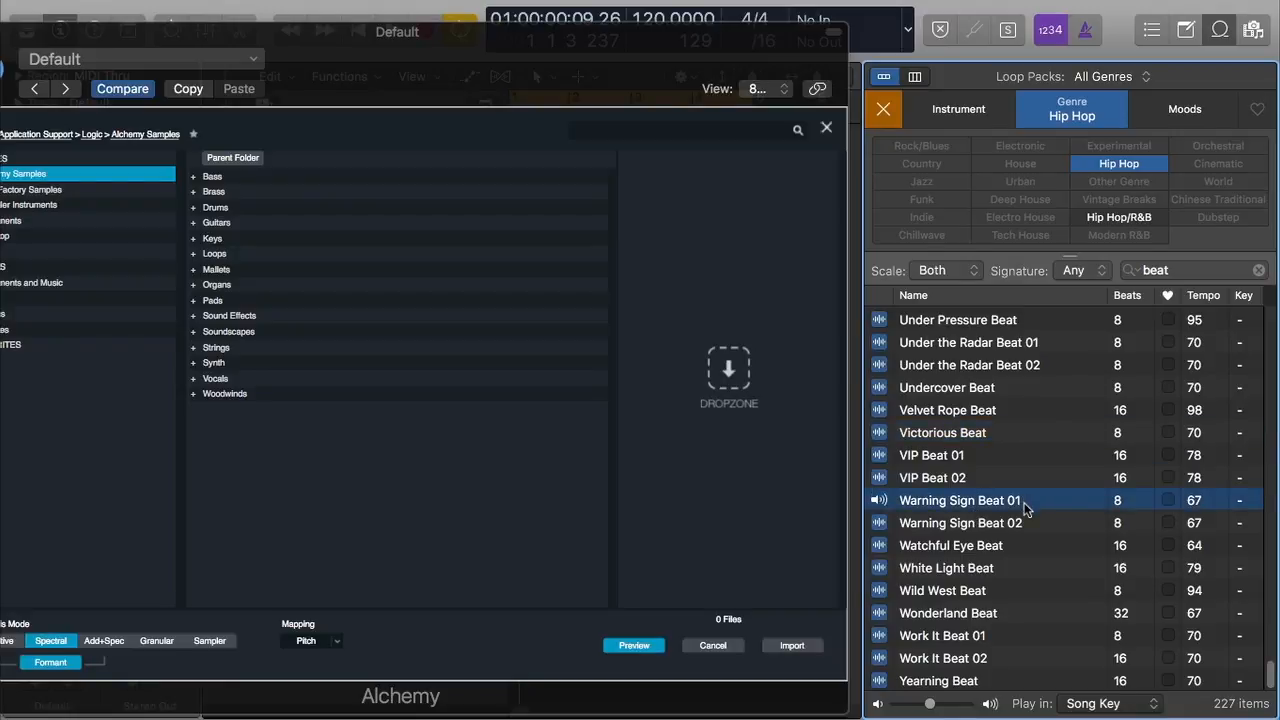
{"action": "left_click", "coordinate": [1024, 524]}
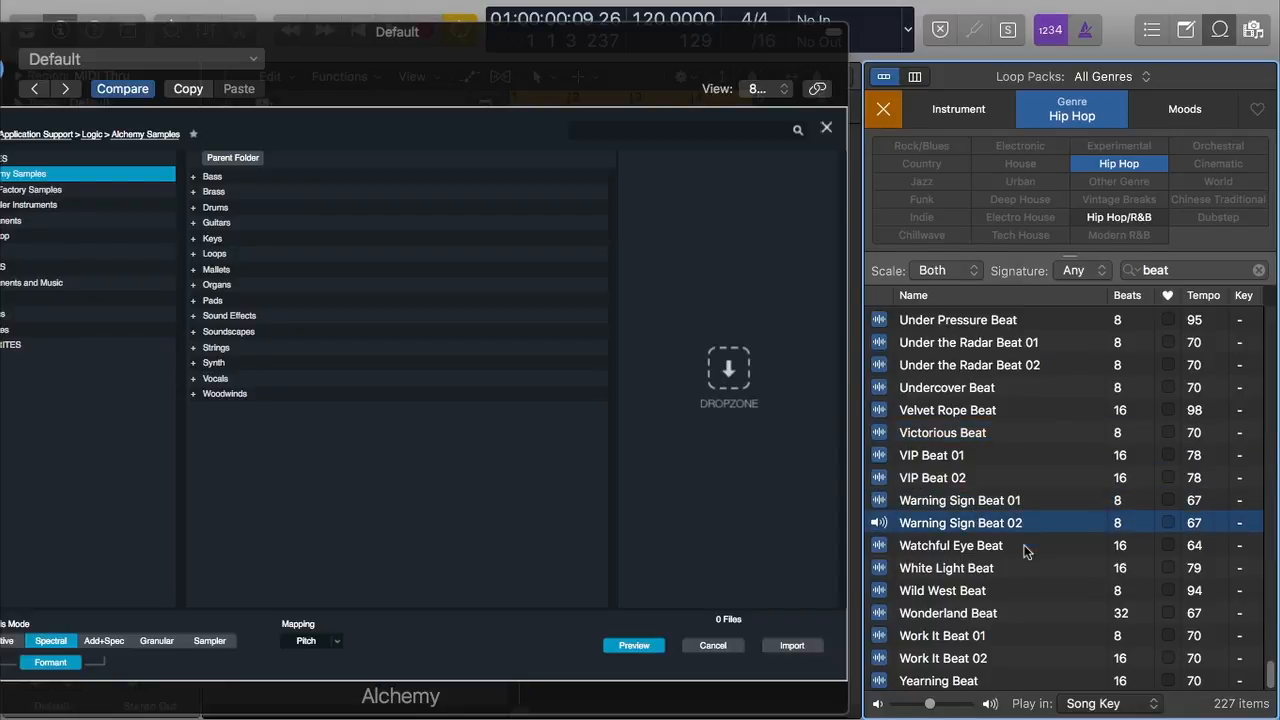
{"action": "left_click", "coordinate": [1024, 549]}
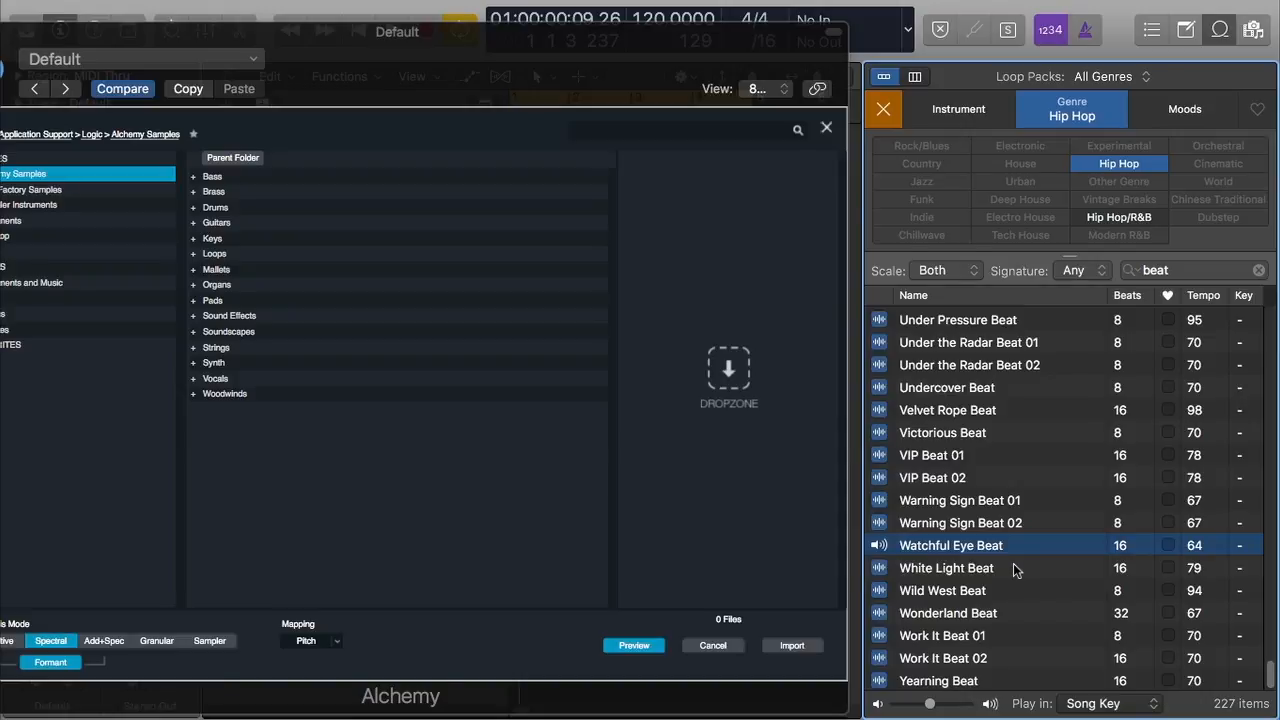
{"action": "left_click", "coordinate": [1014, 568]}
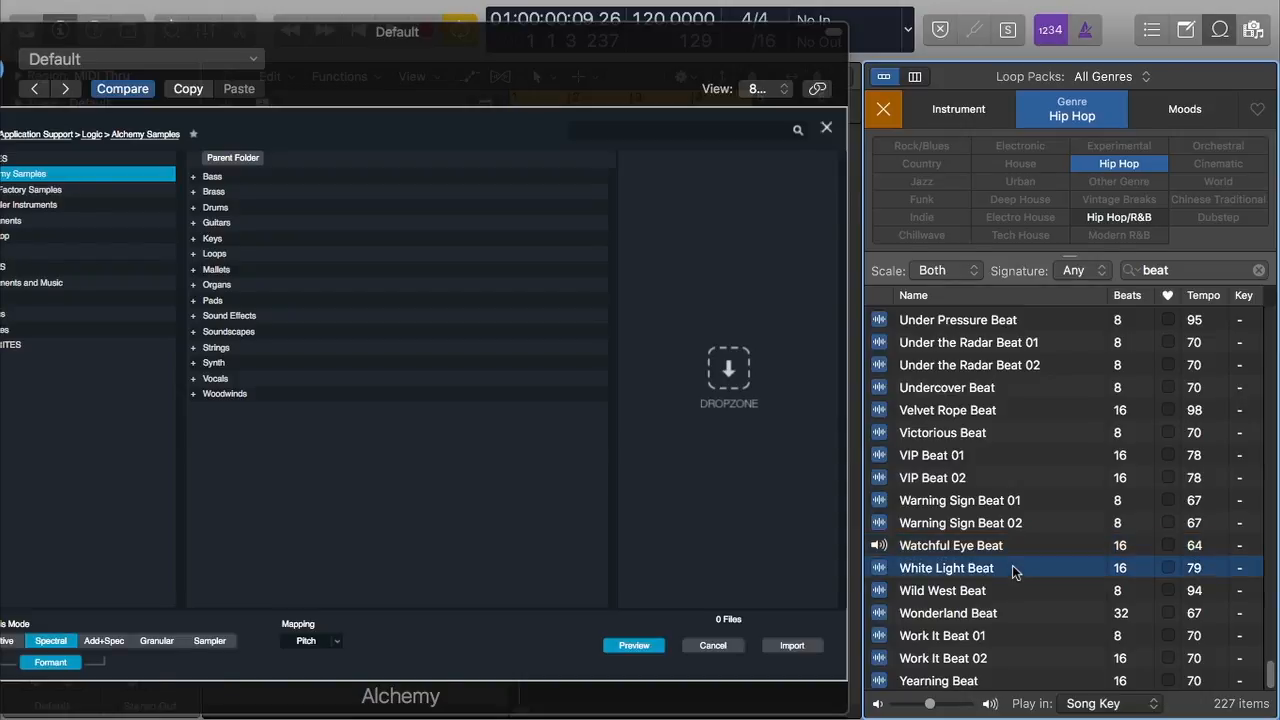
Step: Try searching the Hip Hop loops for "vintage" and reset the loop filters
{"action": "double_click", "coordinate": [1178, 271]}
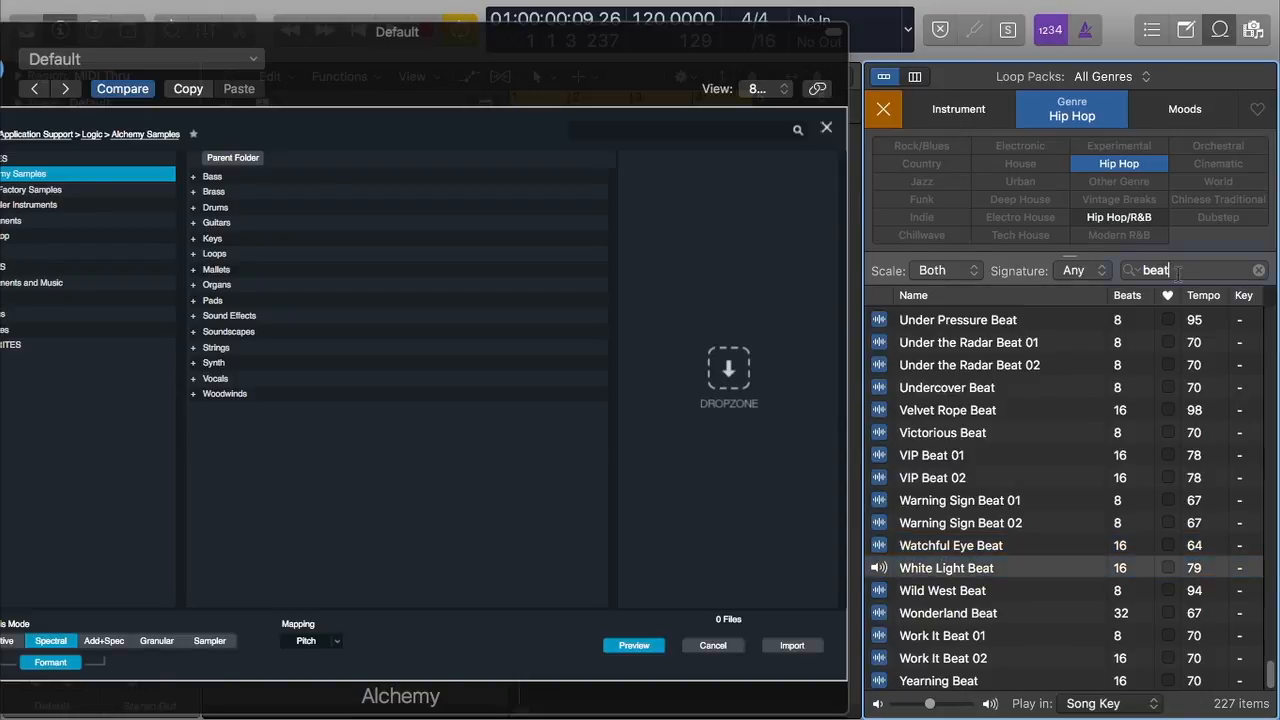
{"action": "type", "text": "vintage"}
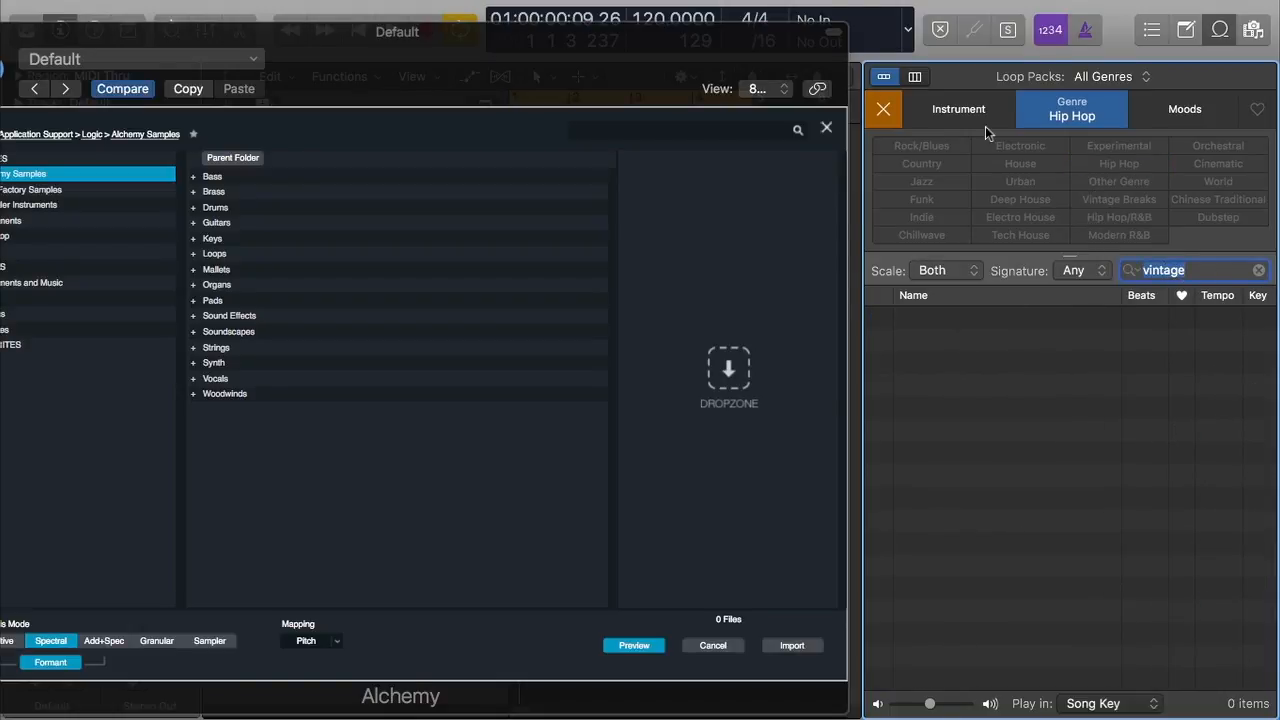
{"action": "left_click", "coordinate": [883, 109]}
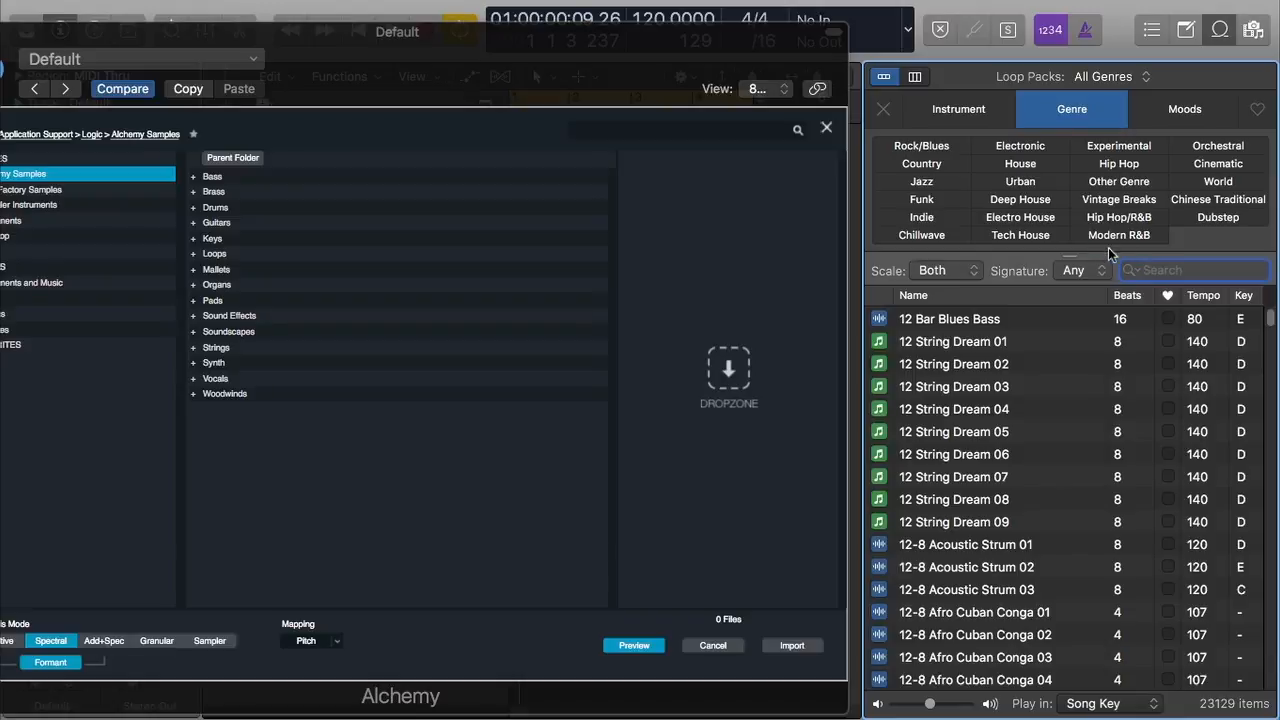
Step: Search the whole loop library for "vintage" and refine the search to "basic vintage"
{"action": "type", "text": "vintage"}
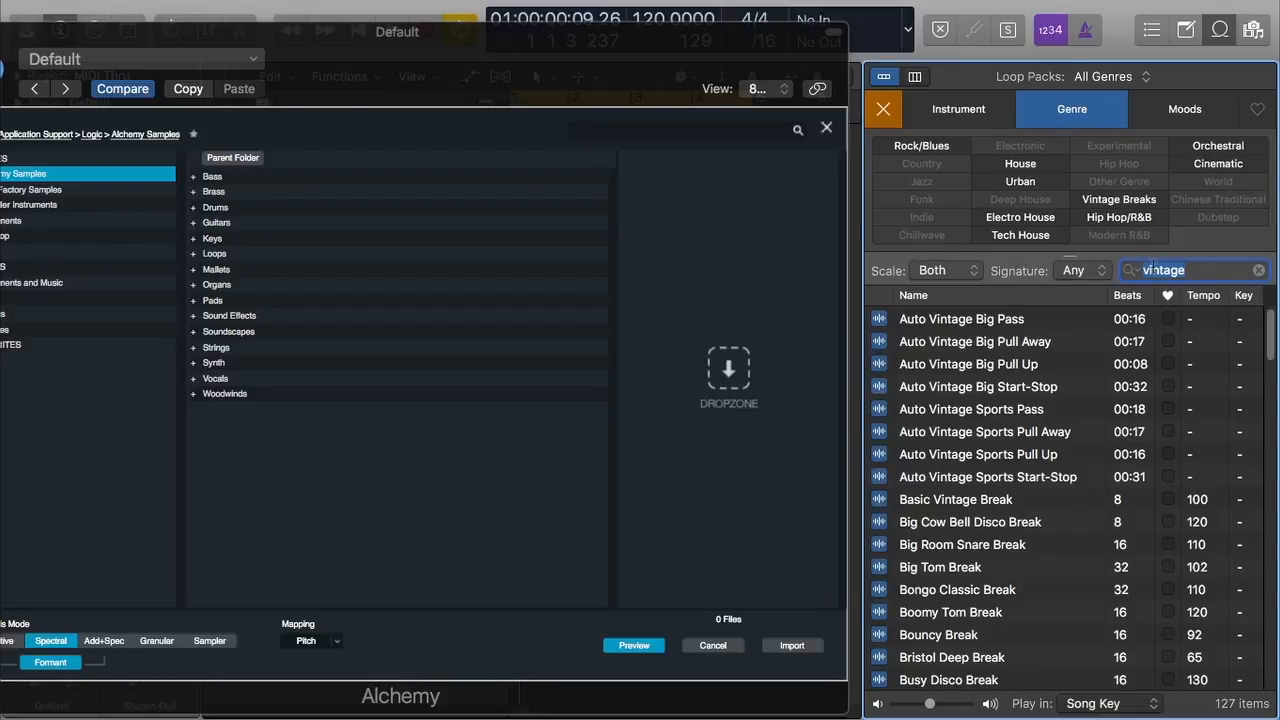
{"action": "type", "text": "basic"}
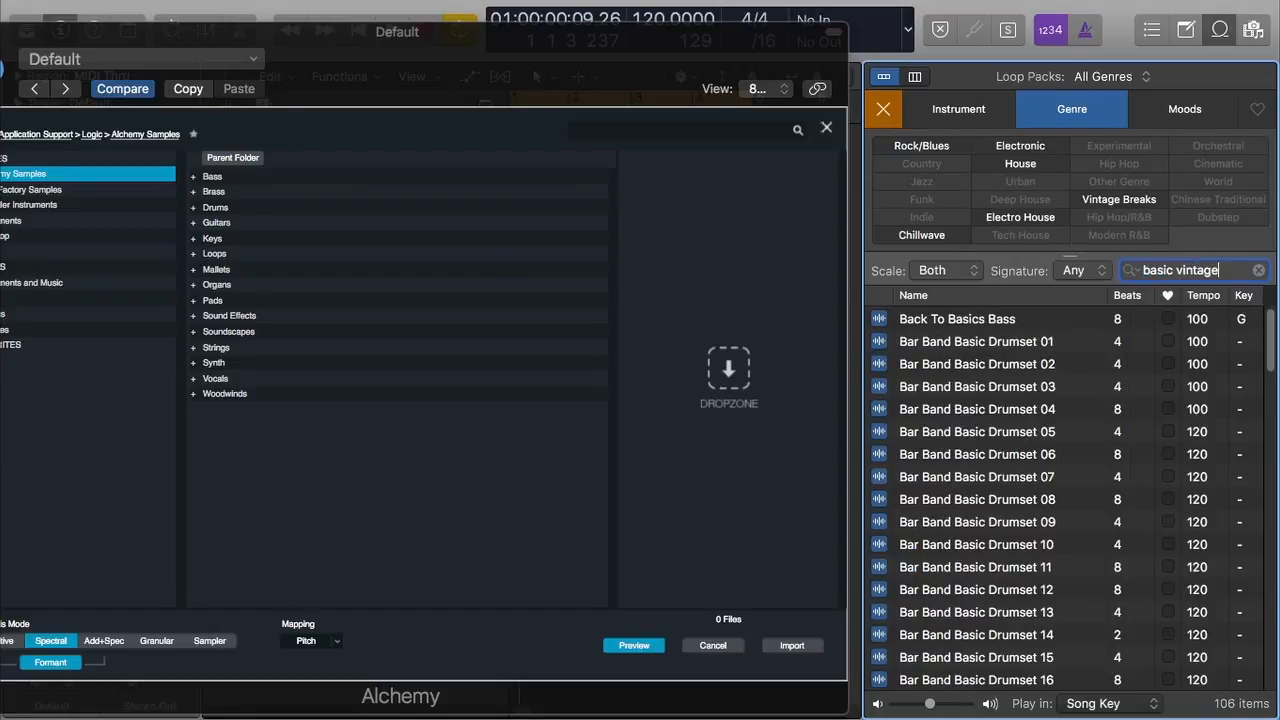
{"action": "key", "text": "Return"}
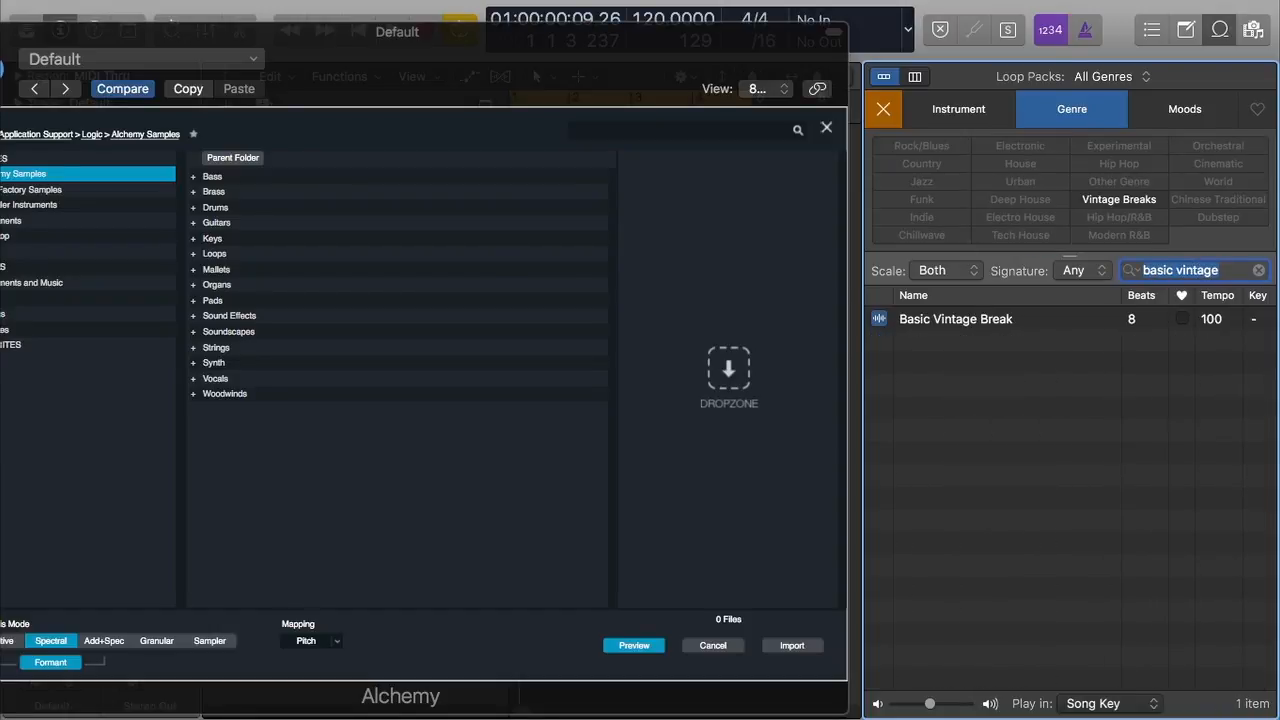
Step: Preview the Basic Vintage Break loop and add it to the drop zone of source A's import browser
{"action": "left_click", "coordinate": [1024, 320]}
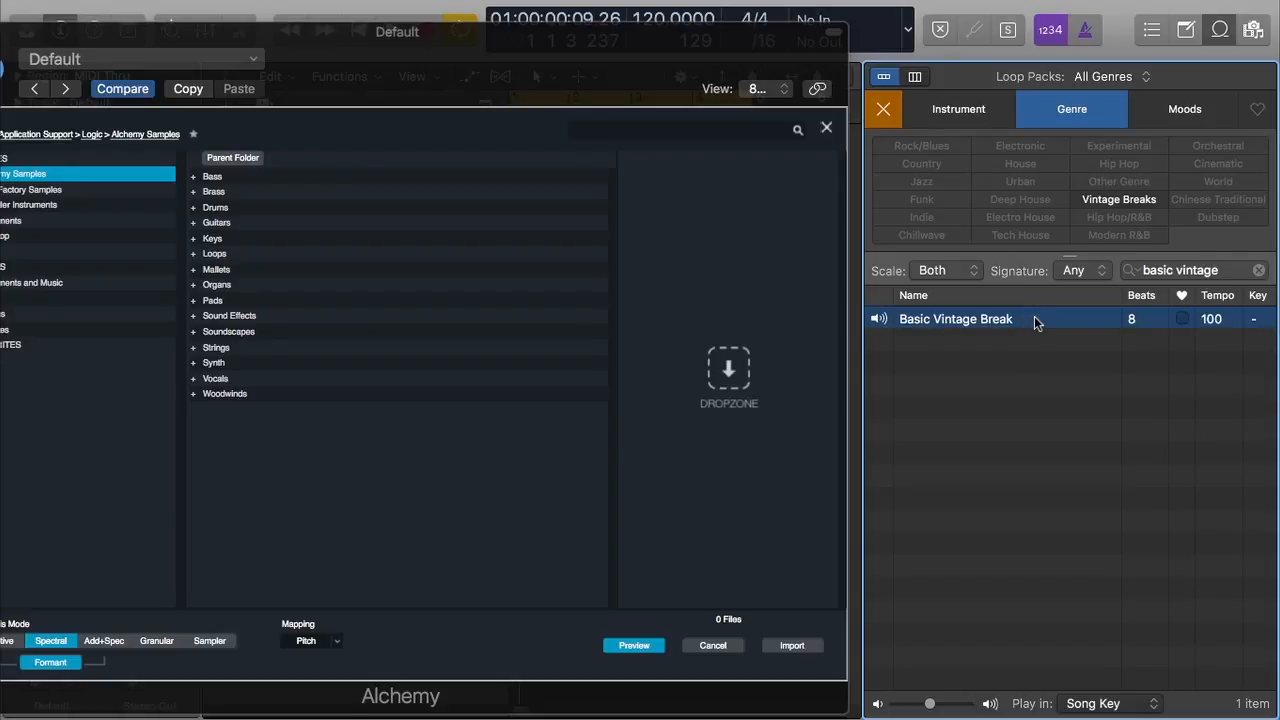
{"action": "left_click_drag", "start_coordinate": [1035, 325], "coordinate": [716, 160]}
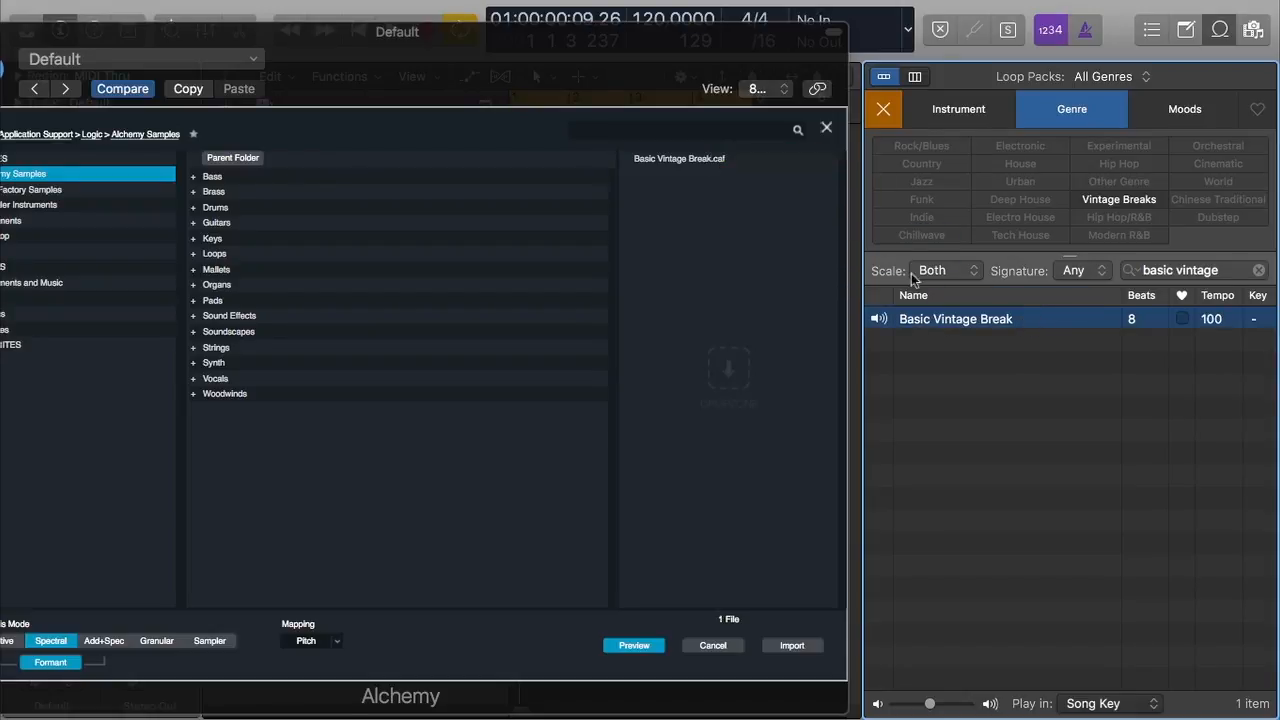
{"action": "left_click", "coordinate": [623, 127]}
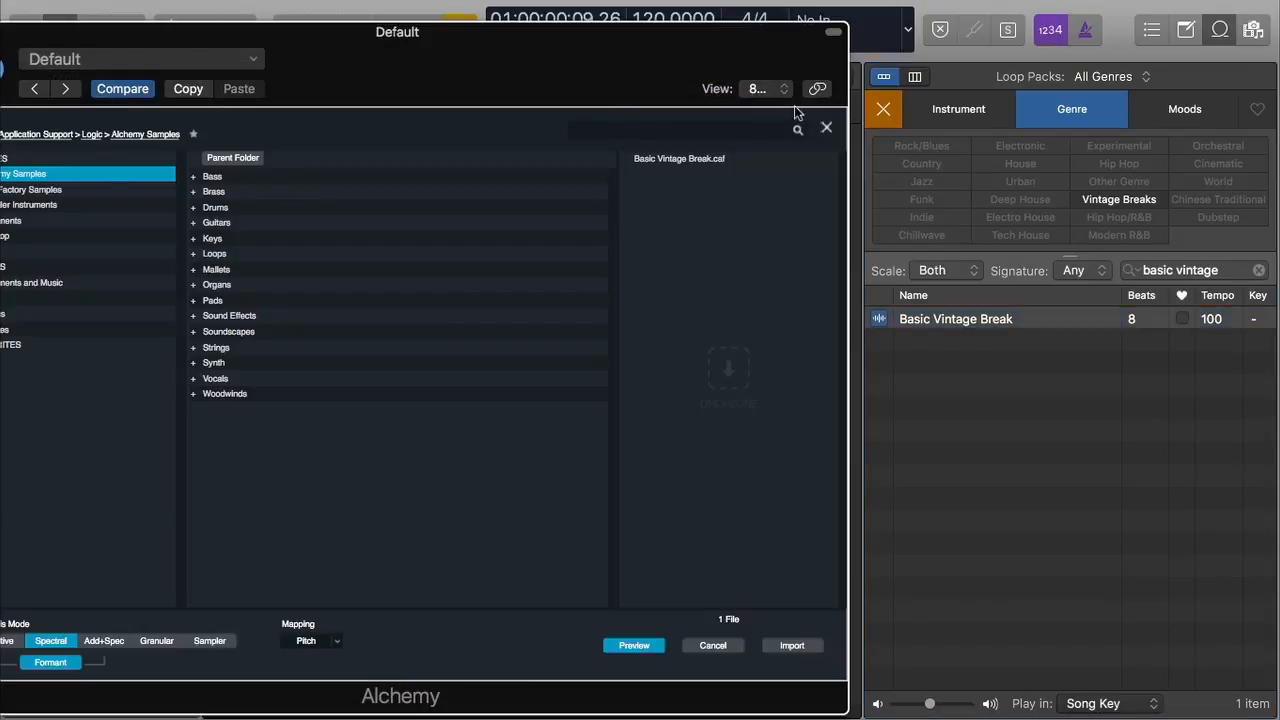
Step: Import Basic Vintage Break into source A with Spectral and Formant analysis and Pitch mapping
{"action": "left_click_drag", "start_coordinate": [655, 47], "coordinate": [1008, 38]}
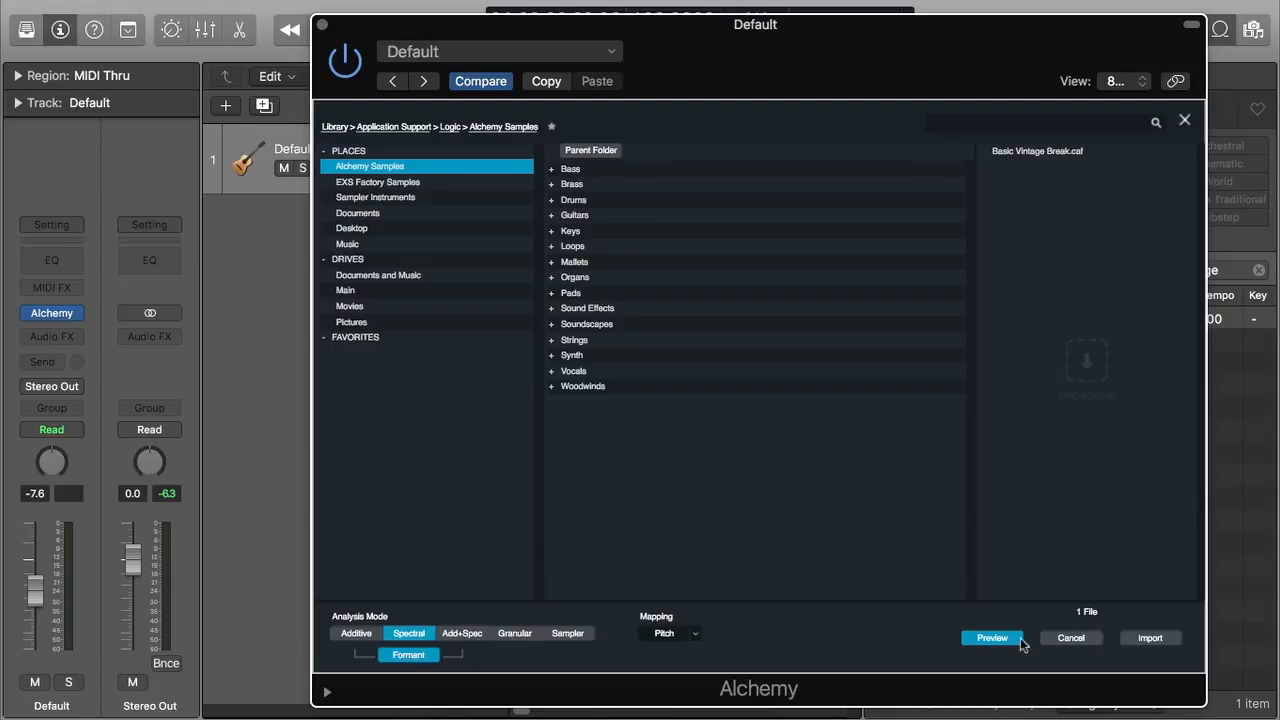
{"action": "left_click", "coordinate": [1150, 637]}
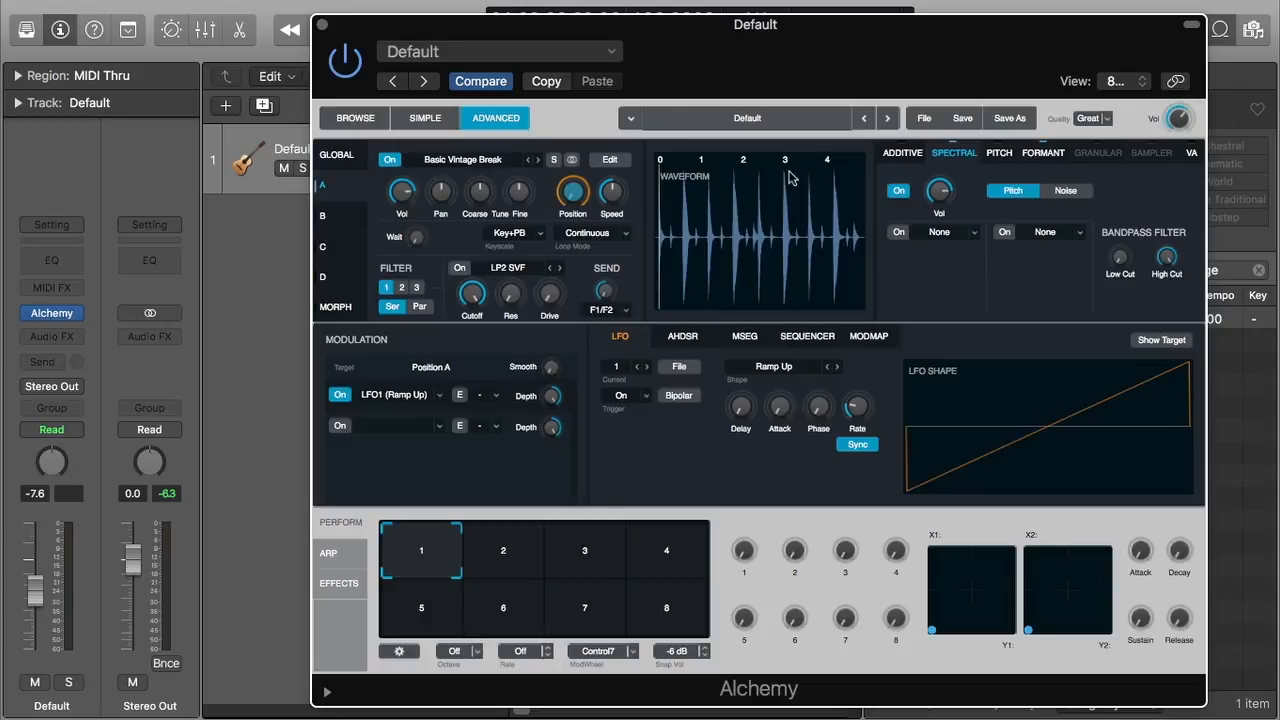
{"action": "left_click_drag", "start_coordinate": [826, 57], "coordinate": [800, 314]}
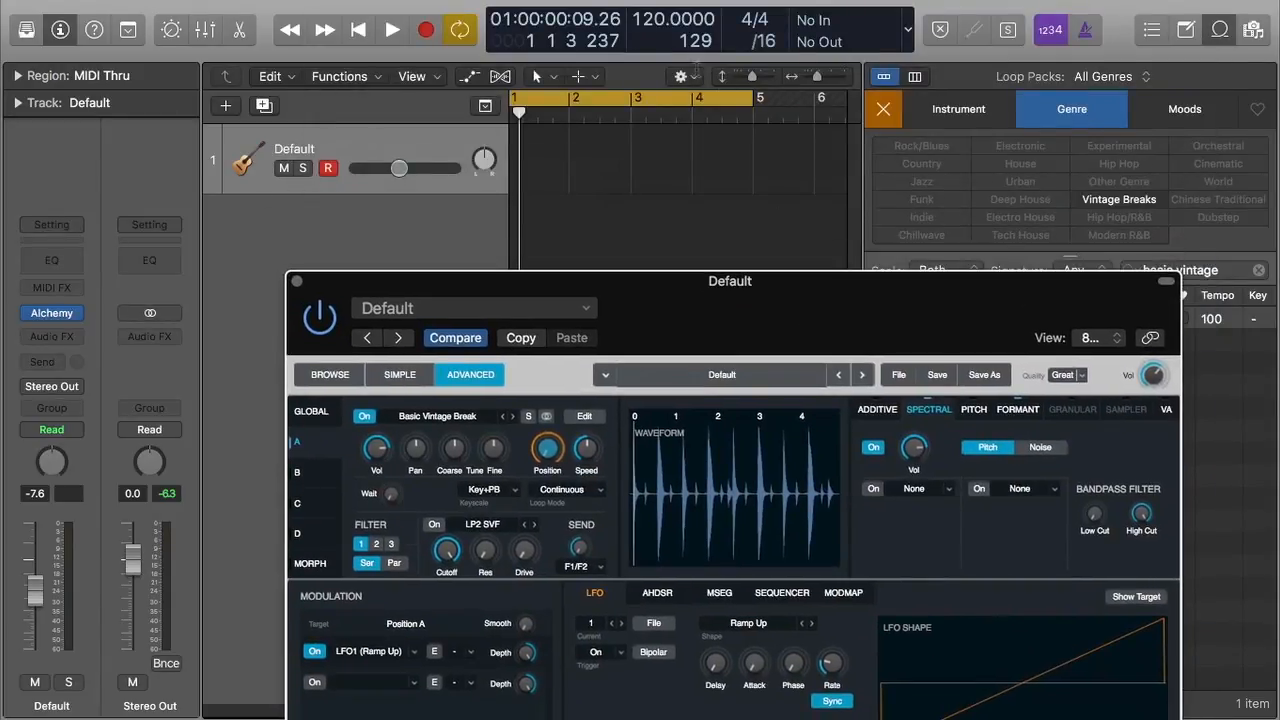
{"action": "left_click_drag", "start_coordinate": [882, 305], "coordinate": [932, 49]}
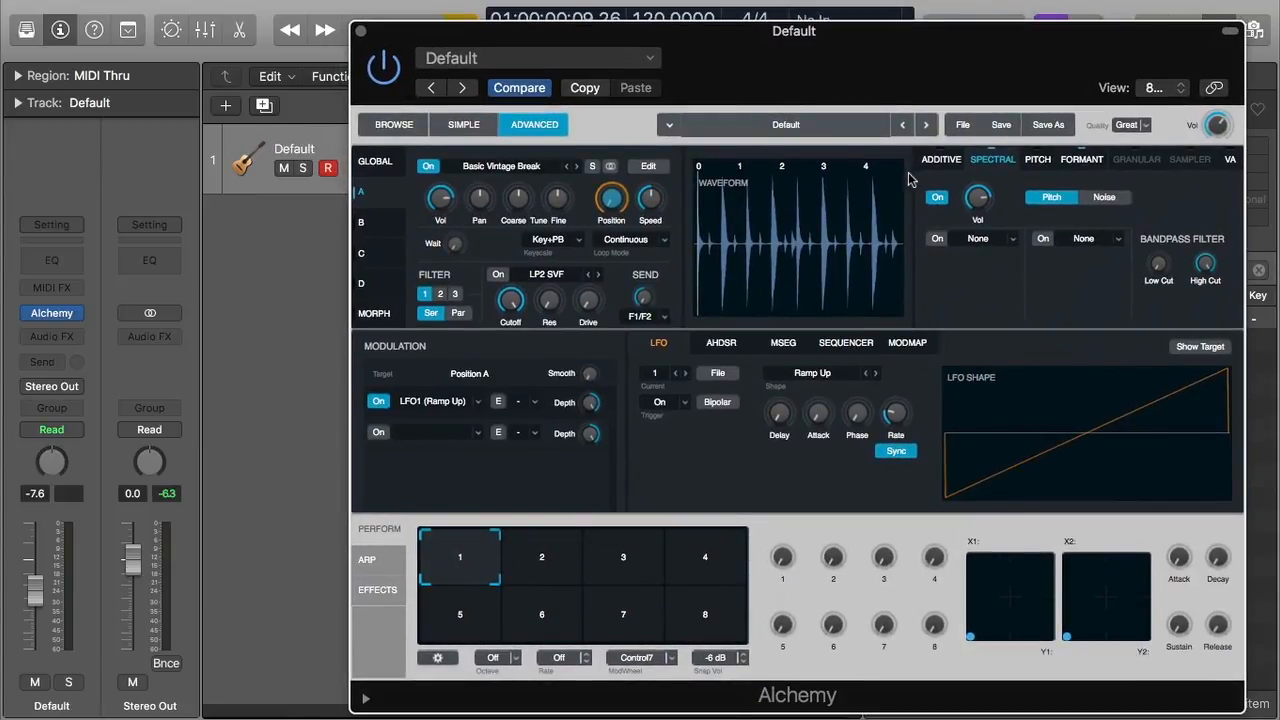
Step: Shorten the cycle range in the arrangement so it covers only the first two bars
{"action": "left_click_drag", "start_coordinate": [904, 30], "coordinate": [782, 374]}
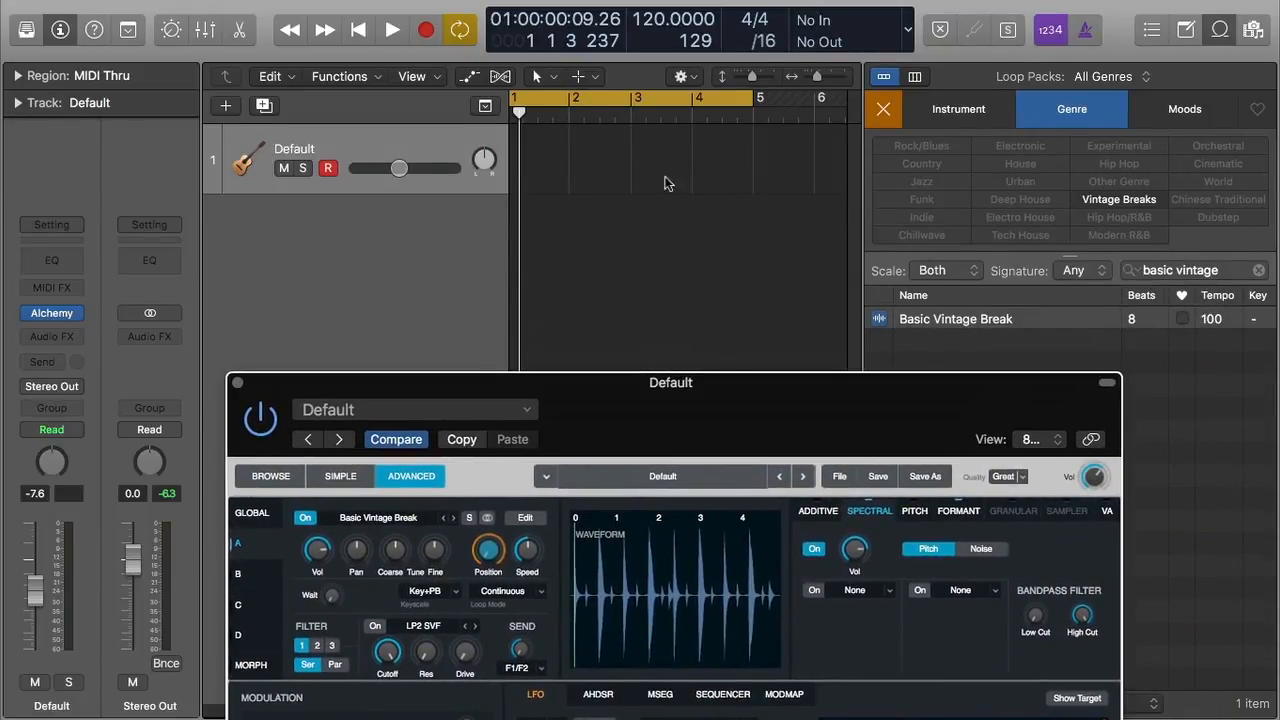
{"action": "left_click_drag", "start_coordinate": [752, 100], "coordinate": [636, 102]}
{"action": "left_click_drag", "start_coordinate": [777, 393], "coordinate": [840, 135]}
{"action": "left_click_drag", "start_coordinate": [743, 136], "coordinate": [785, 30]}
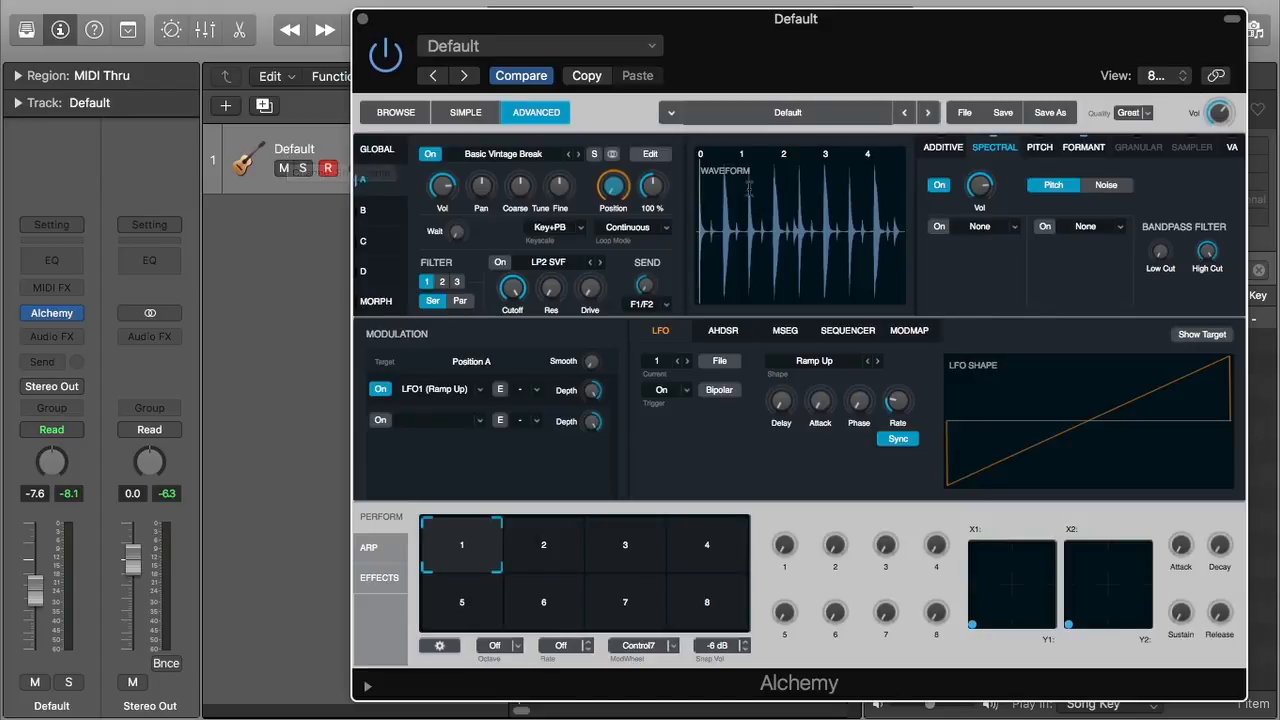
Step: Examine the key mapping and waveform of the Basic Vintage Break sample in source A's editor
{"action": "left_click", "coordinate": [660, 154]}
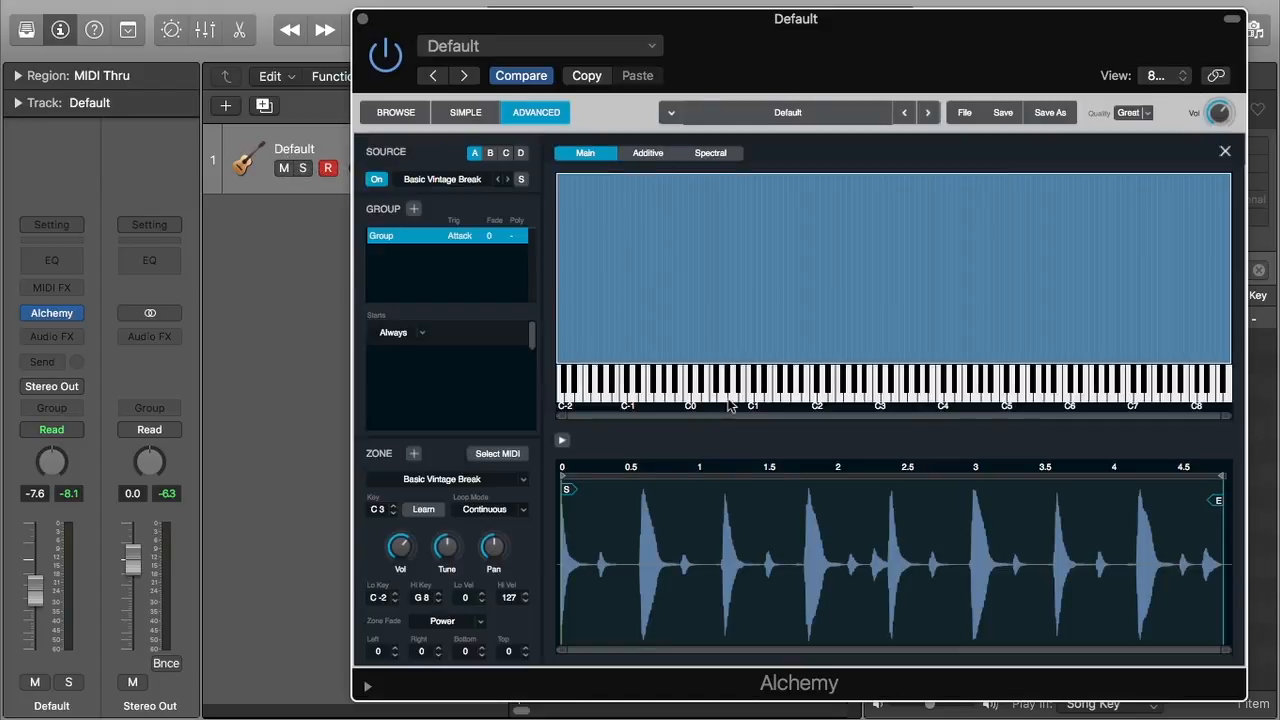
{"action": "mouse_move", "coordinate": [562, 481]}
{"action": "left_mouse_down"}
{"action": "mouse_move", "coordinate": [642, 485]}
{"action": "mouse_move", "coordinate": [562, 490]}
{"action": "mouse_move", "coordinate": [555, 478]}
{"action": "left_mouse_up"}
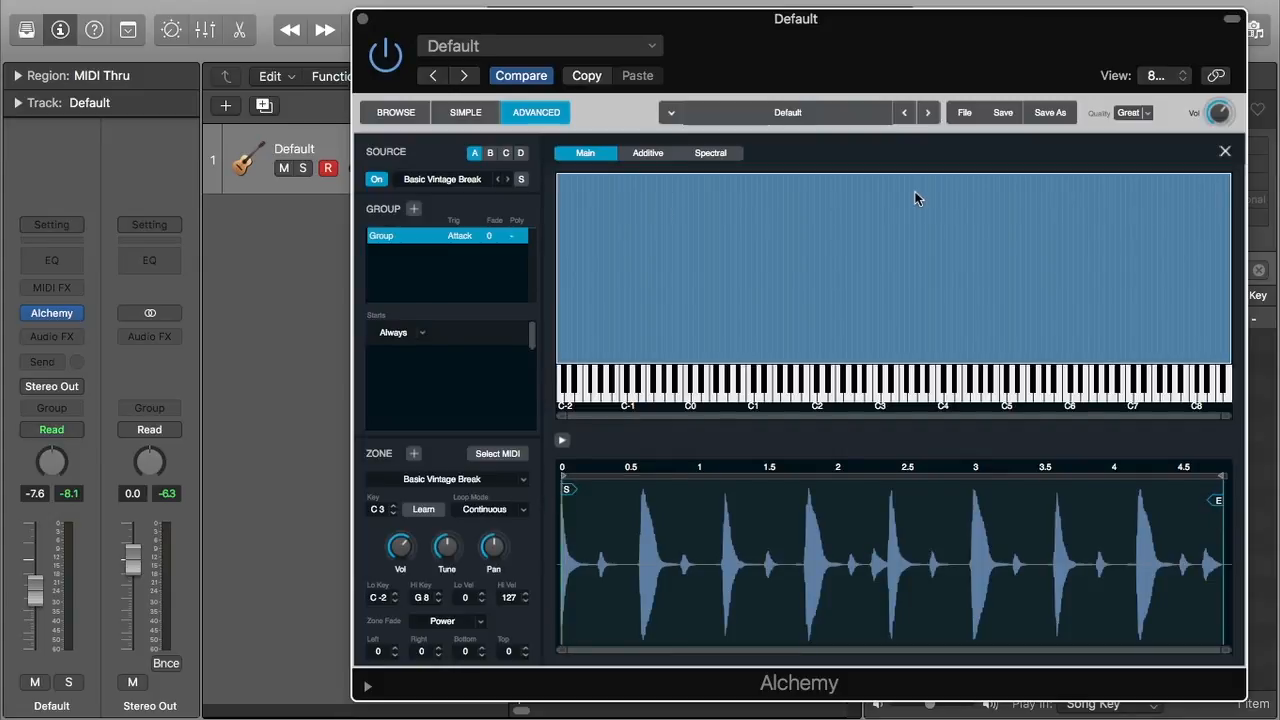
{"action": "left_click", "coordinate": [1225, 151]}
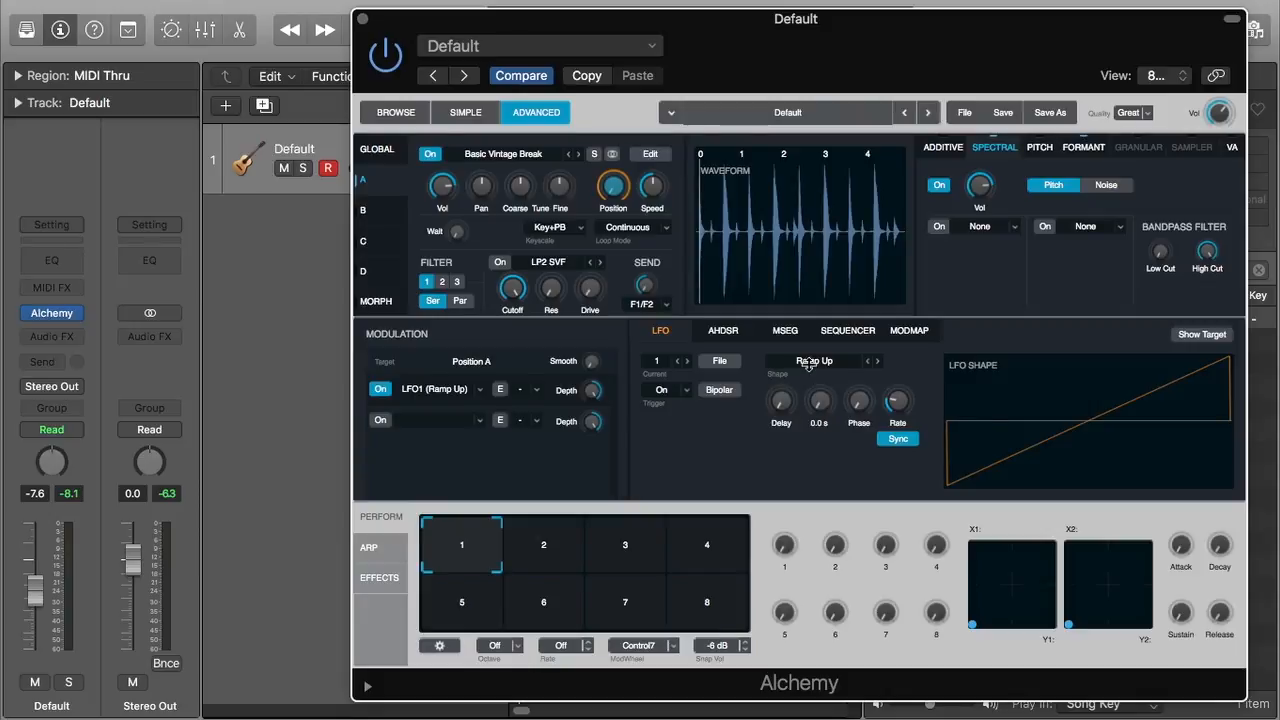
Step: Clear the modulation from source A's Position parameter
{"action": "right_click", "coordinate": [612, 190]}
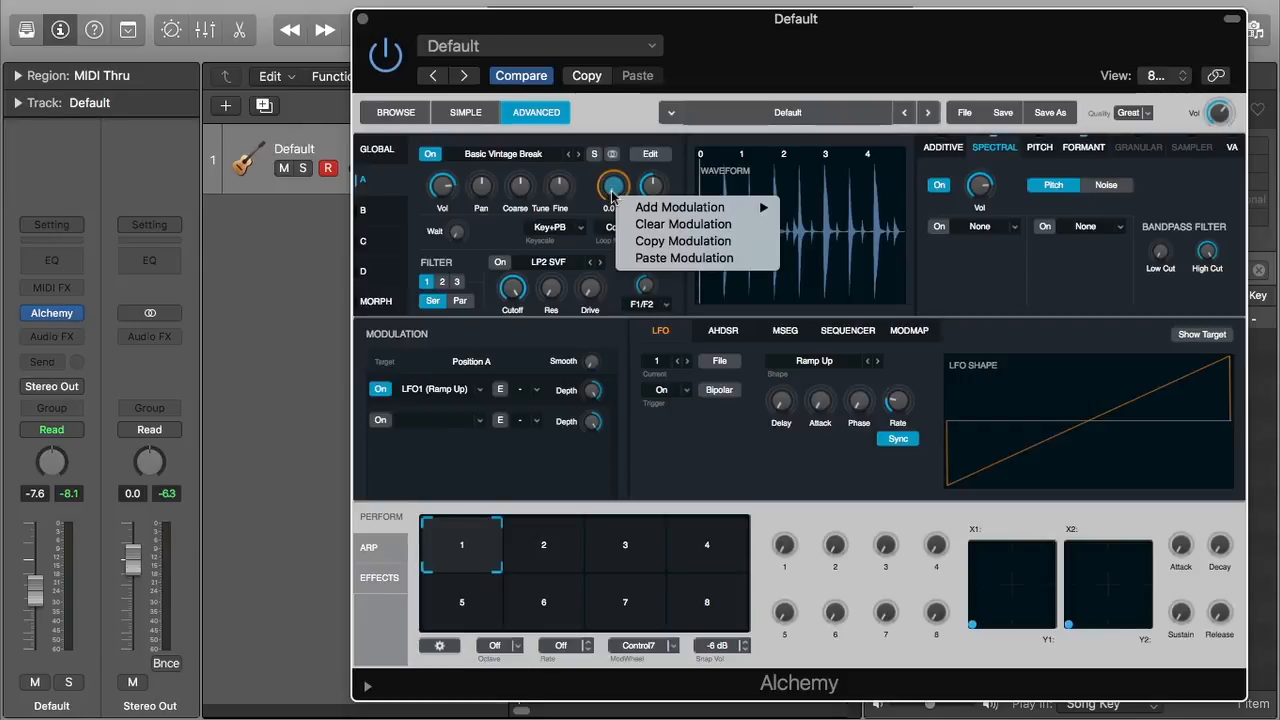
{"action": "left_click", "coordinate": [659, 226]}
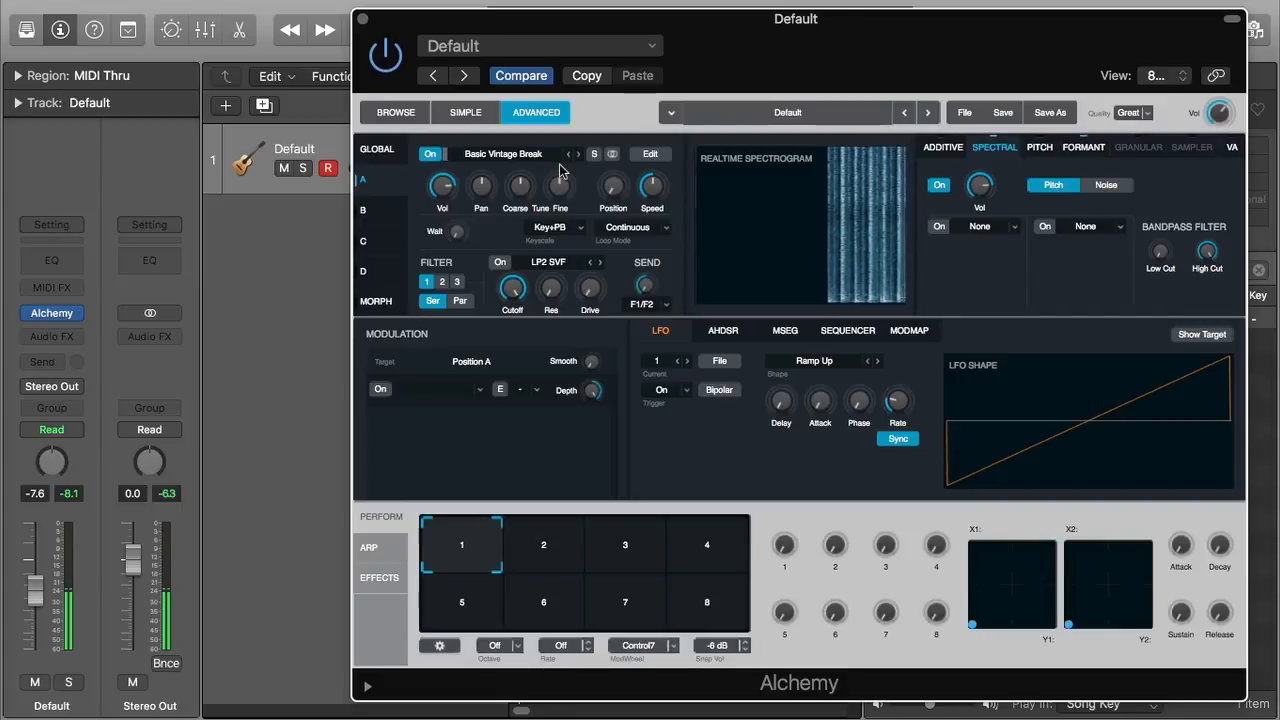
Step: Try slow playback of the loop with source A's Speed at about 6 % and gradually higher values
{"action": "left_click", "coordinate": [653, 200]}
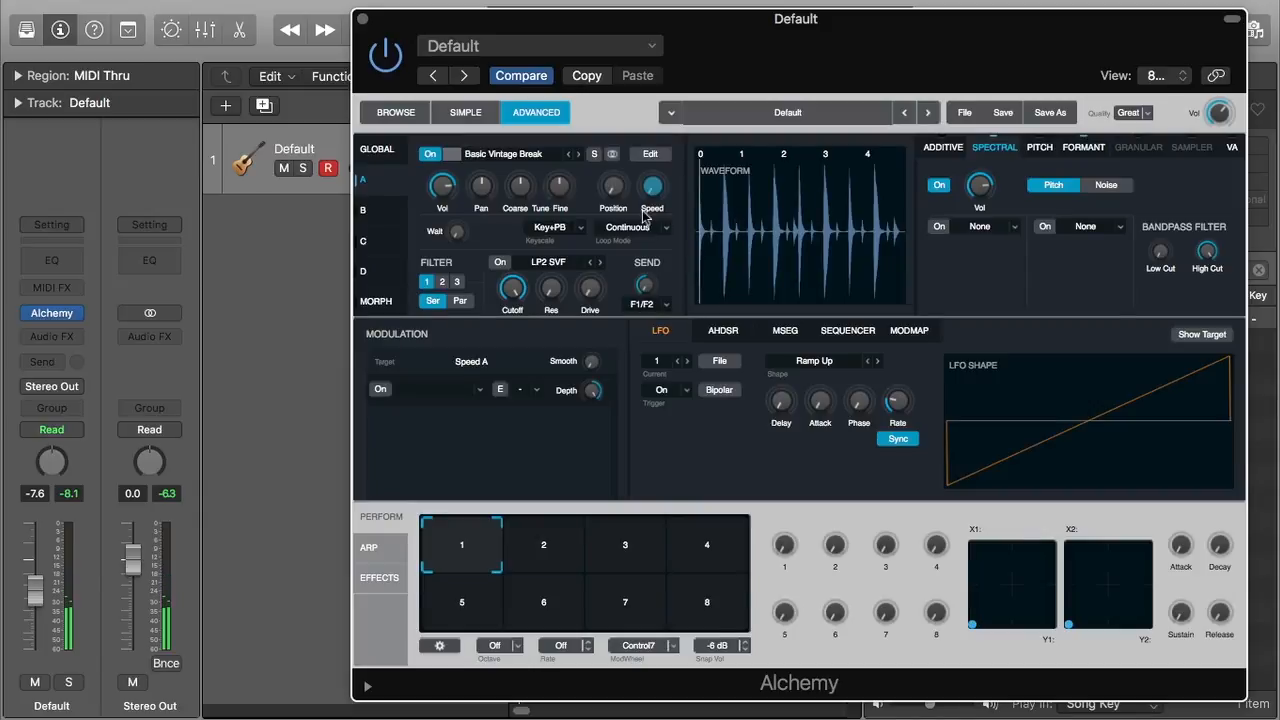
{"action": "left_click_drag", "start_coordinate": [652, 200], "coordinate": [653, 192]}
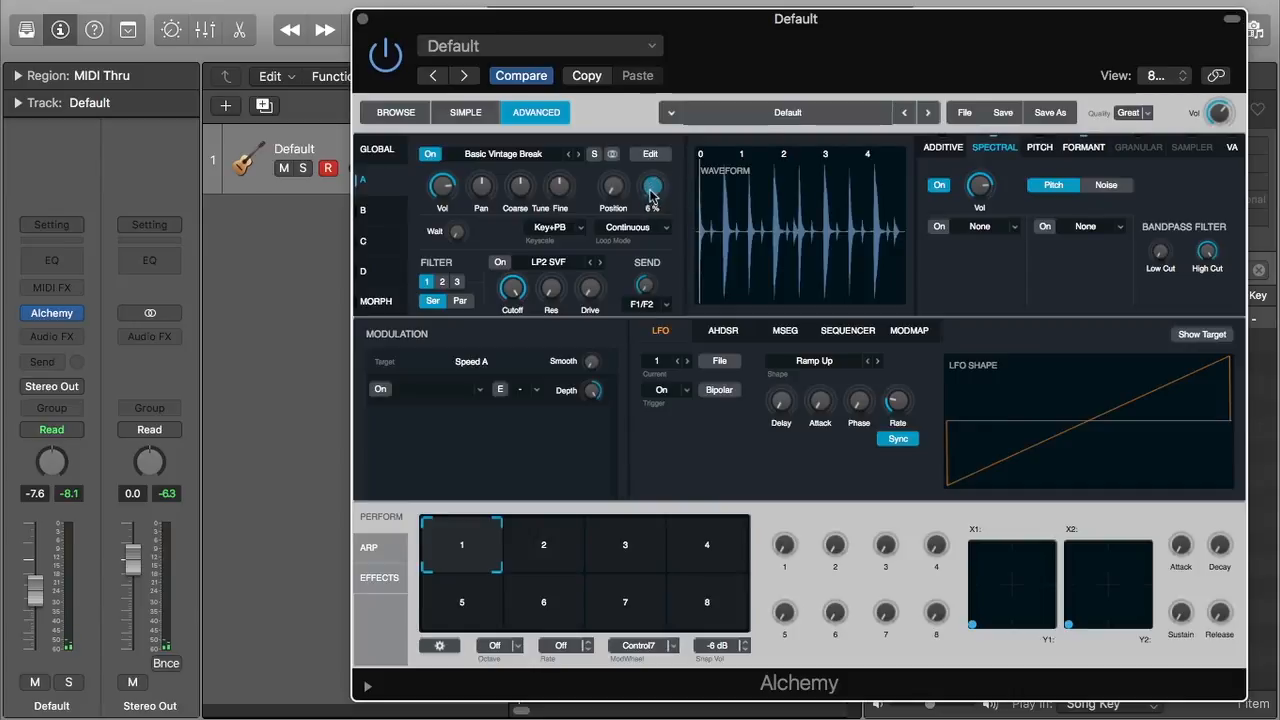
{"action": "left_click_drag", "start_coordinate": [648, 143], "coordinate": [672, 75]}
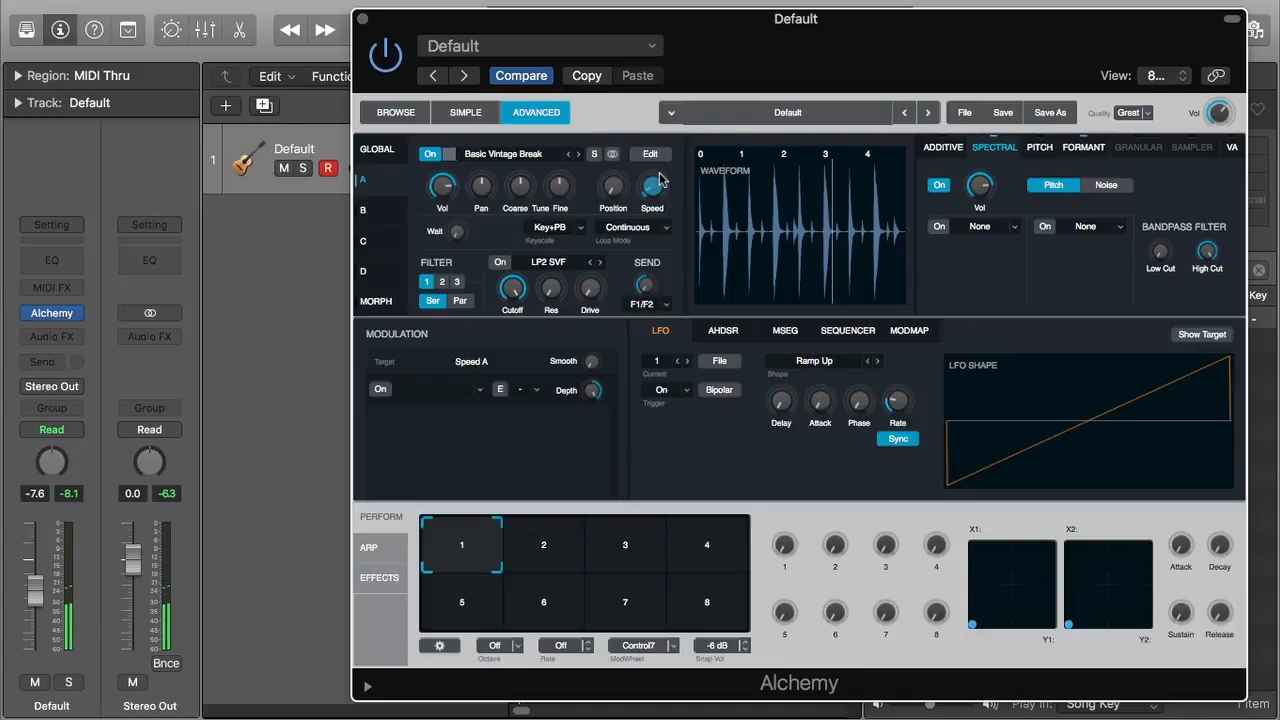
{"action": "mouse_move", "coordinate": [659, 176]}
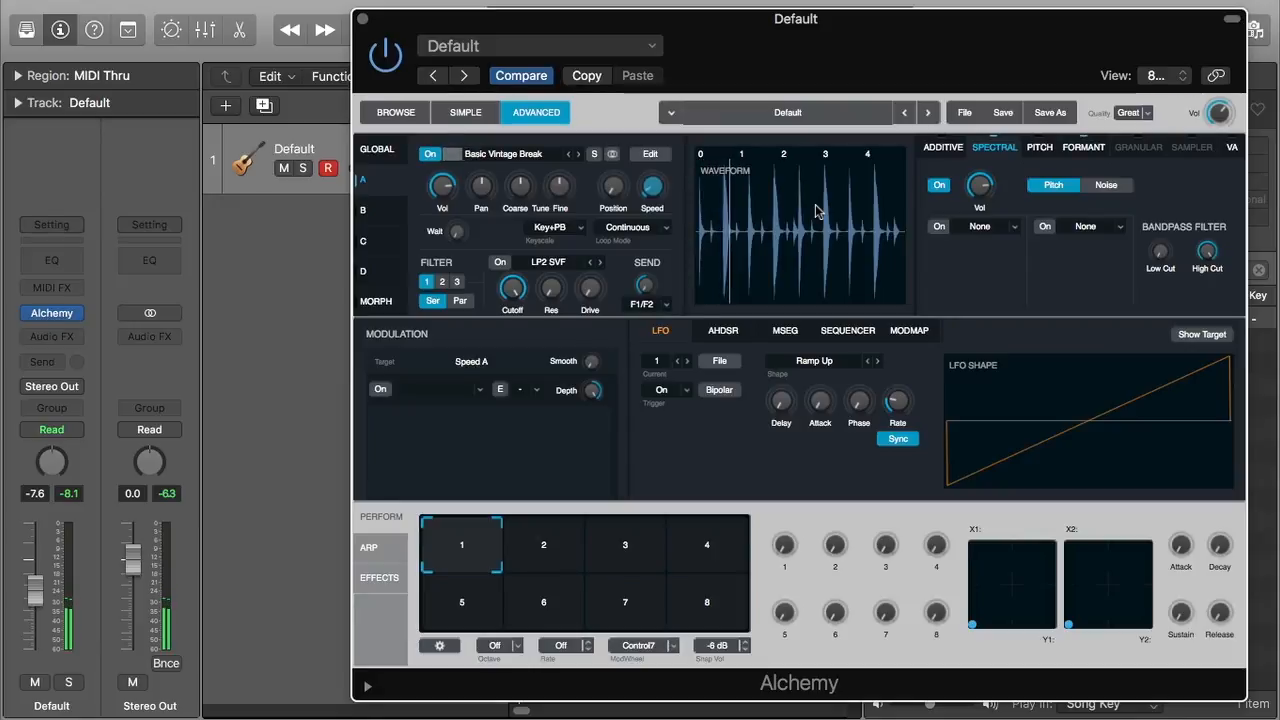
{"action": "left_click_drag", "start_coordinate": [653, 195], "coordinate": [657, 163]}
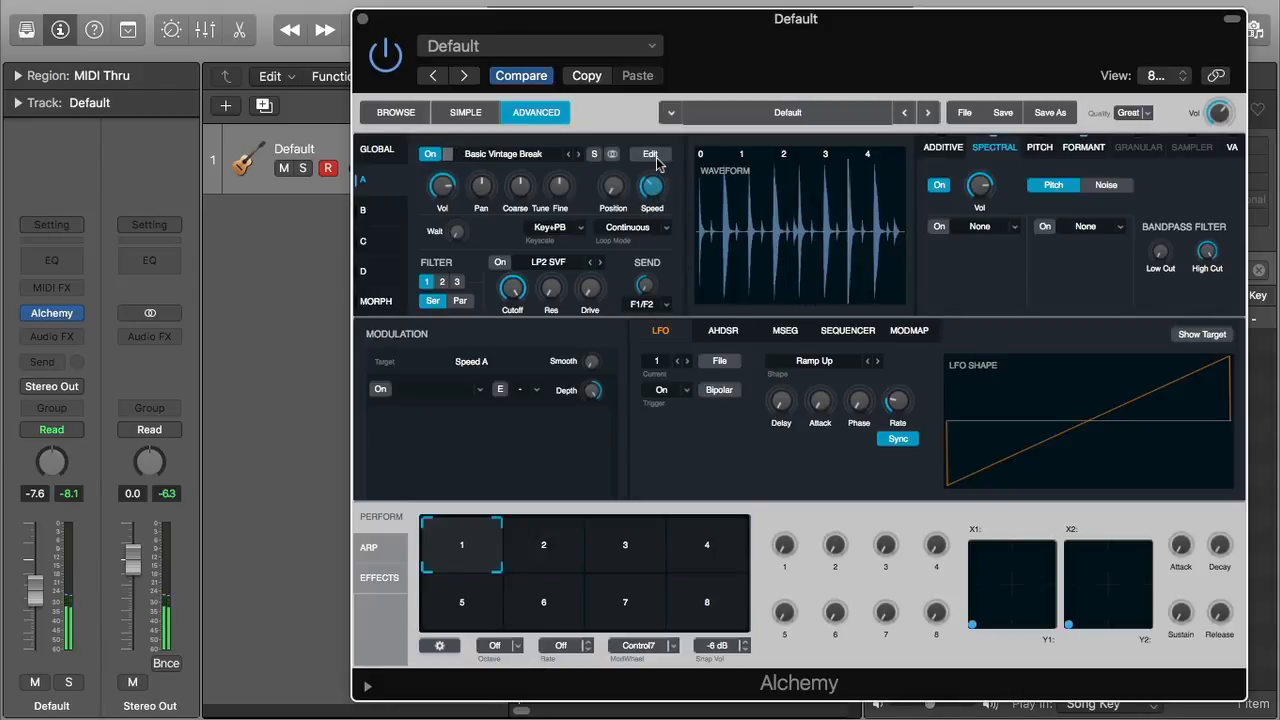
{"action": "left_click_drag", "start_coordinate": [657, 163], "coordinate": [659, 140]}
Step: Raise source A's Speed to about 174 % and bring it back to about 99 %
{"action": "left_click_drag", "start_coordinate": [775, 42], "coordinate": [824, 32]}
{"action": "left_click_drag", "start_coordinate": [659, 192], "coordinate": [668, 165]}
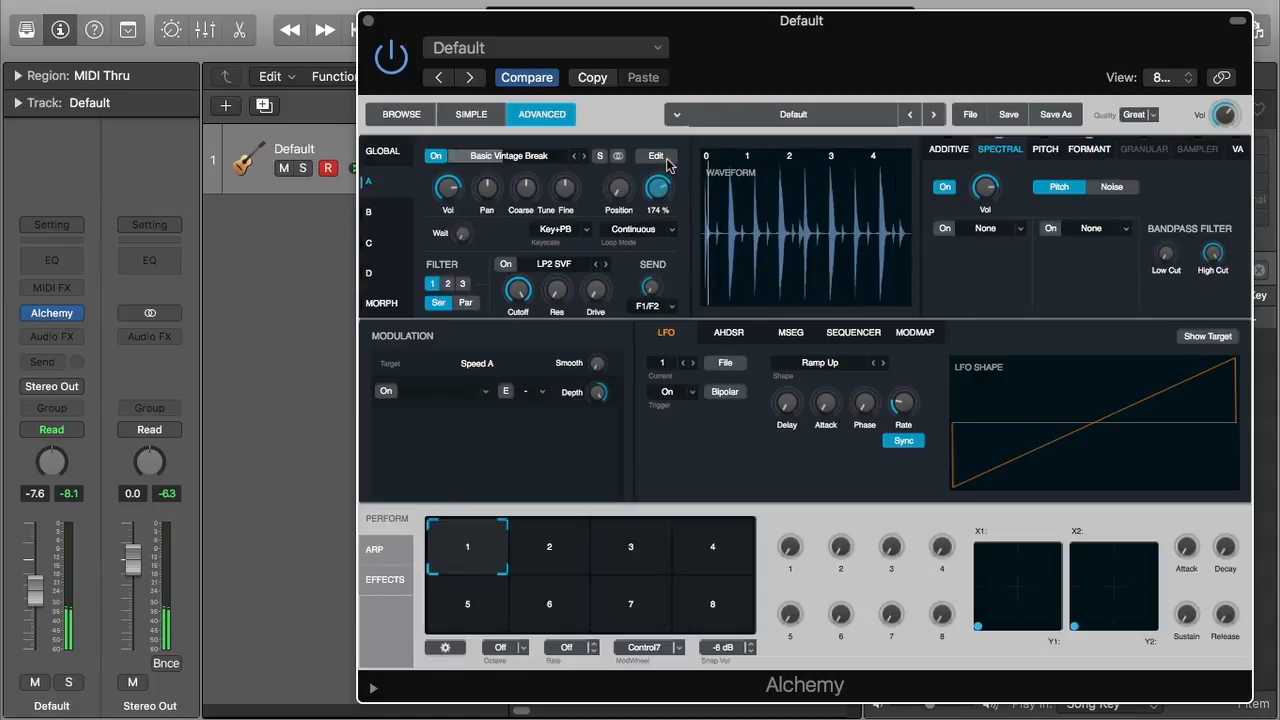
{"action": "left_click_drag", "start_coordinate": [660, 187], "coordinate": [660, 228]}
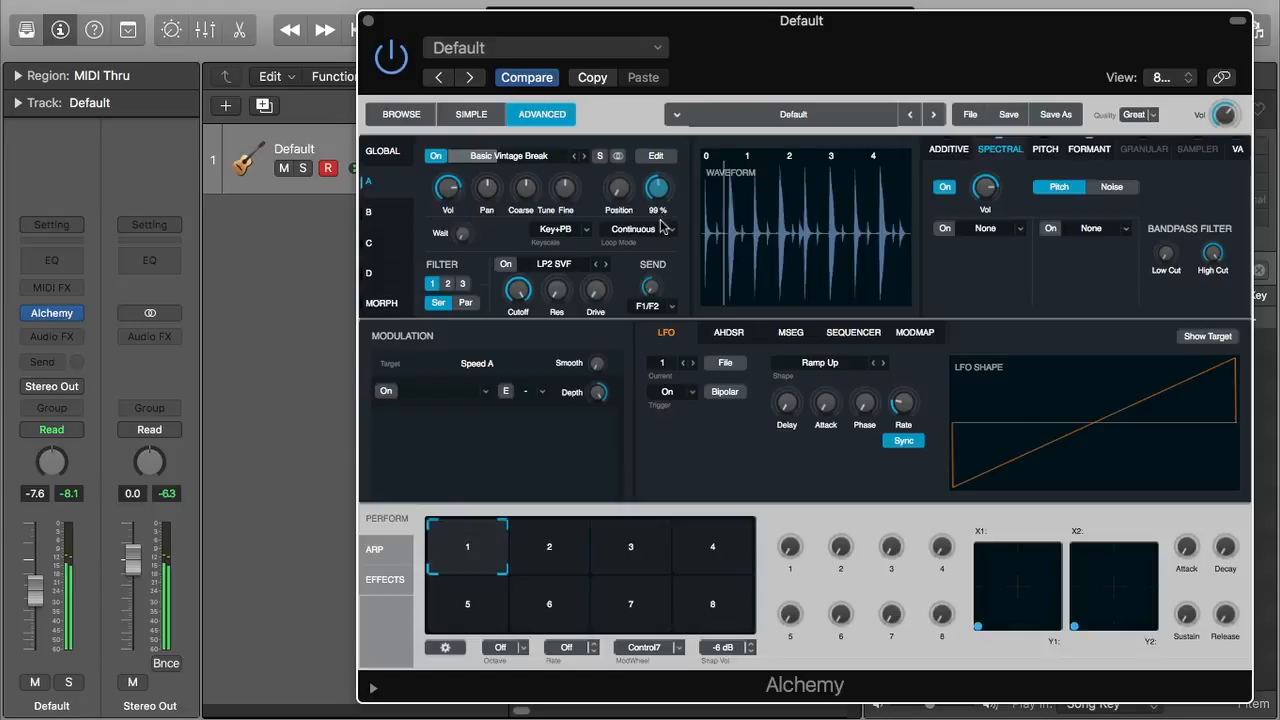
Step: Try the project tempo at 74 while playing the loop and set it to 119
{"action": "left_click_drag", "start_coordinate": [797, 28], "coordinate": [778, 109]}
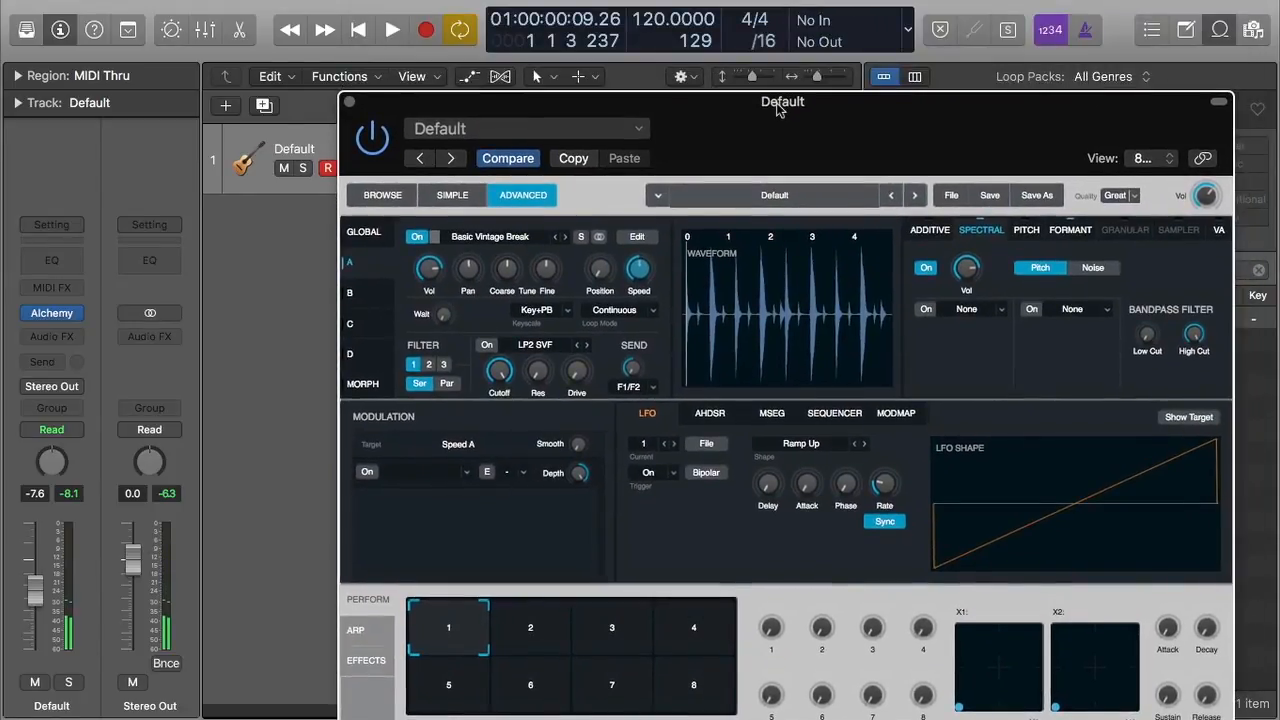
{"action": "left_click_drag", "start_coordinate": [657, 10], "coordinate": [655, 147]}
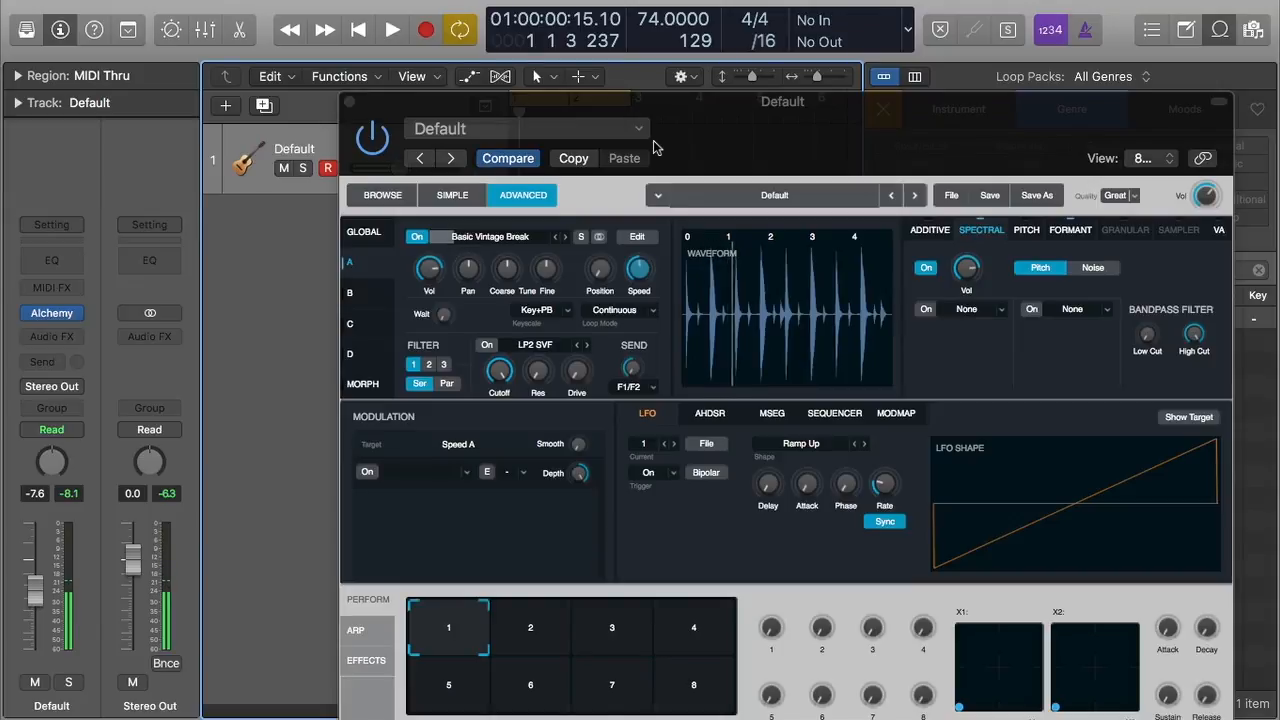
{"action": "mouse_move", "coordinate": [640, 266]}
{"action": "left_click_drag", "start_coordinate": [656, 30], "coordinate": [656, 3]}
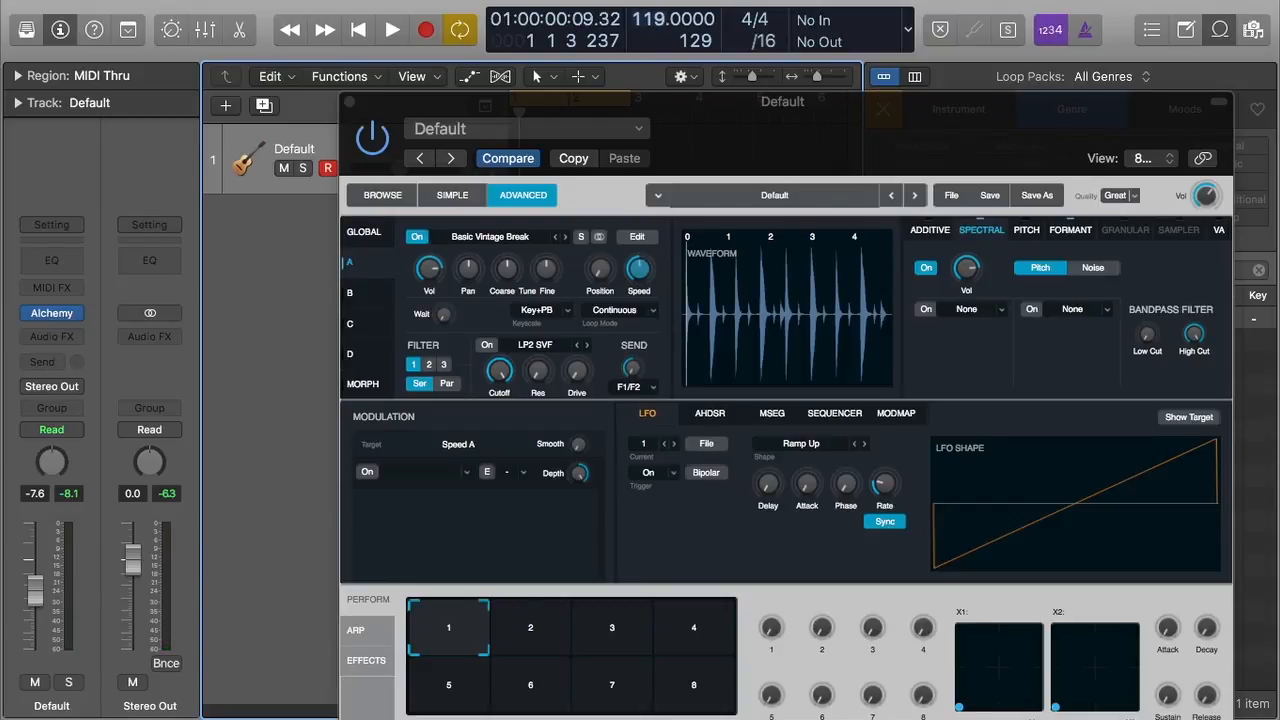
{"action": "left_click_drag", "start_coordinate": [726, 102], "coordinate": [715, 37]}
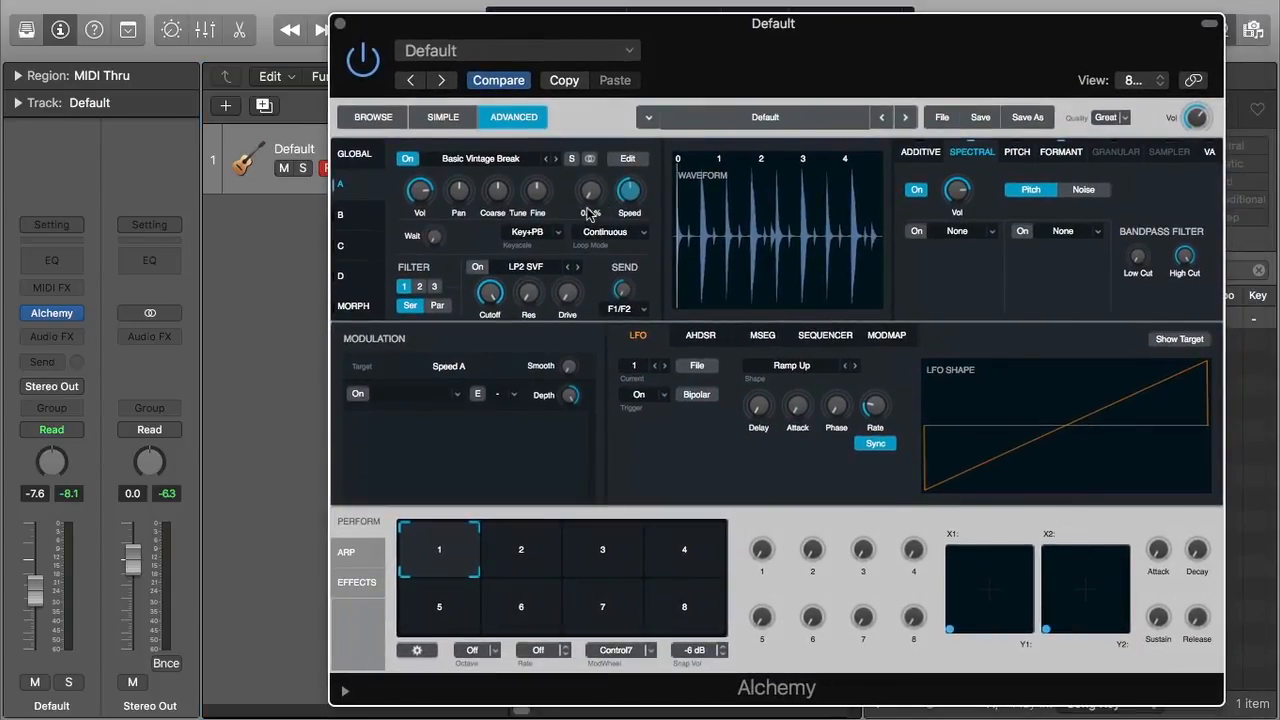
Step: Try different starting points for the loop with source A's Position, including about 29 % and about 3 %
{"action": "left_click_drag", "start_coordinate": [590, 200], "coordinate": [590, 190]}
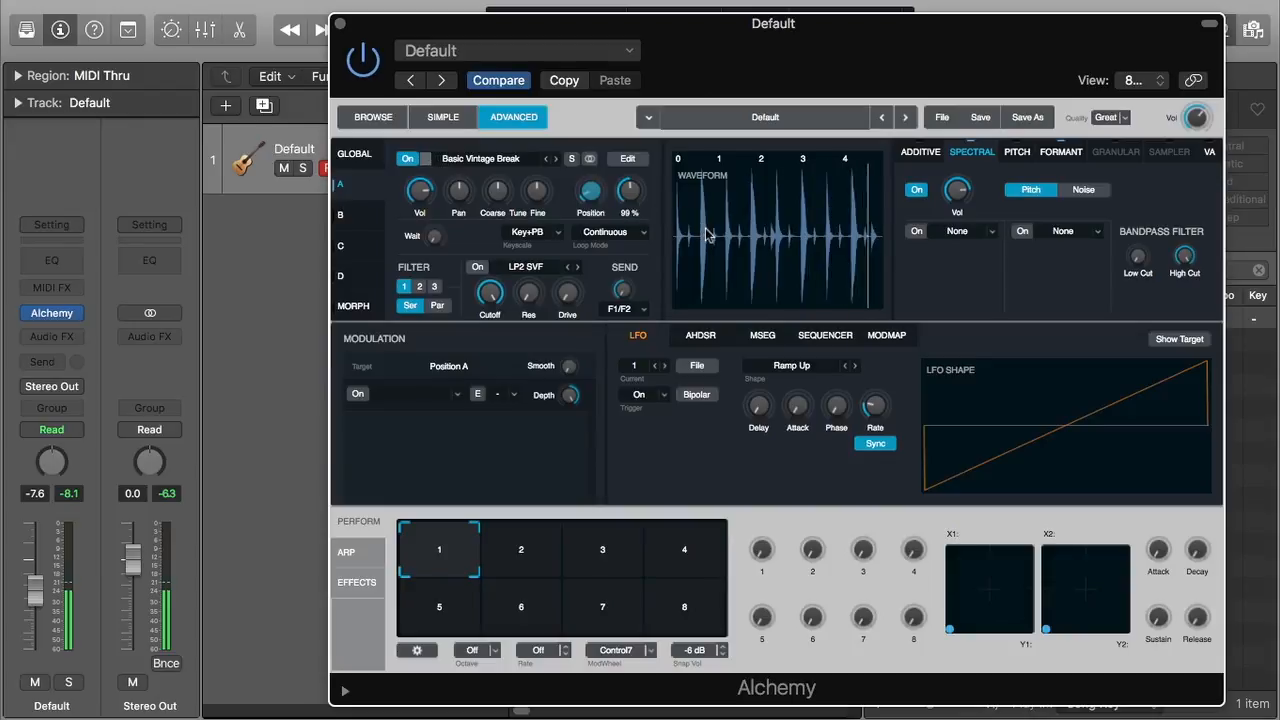
{"action": "left_click", "coordinate": [628, 191]}
{"action": "left_click_drag", "start_coordinate": [592, 192], "coordinate": [592, 177]}
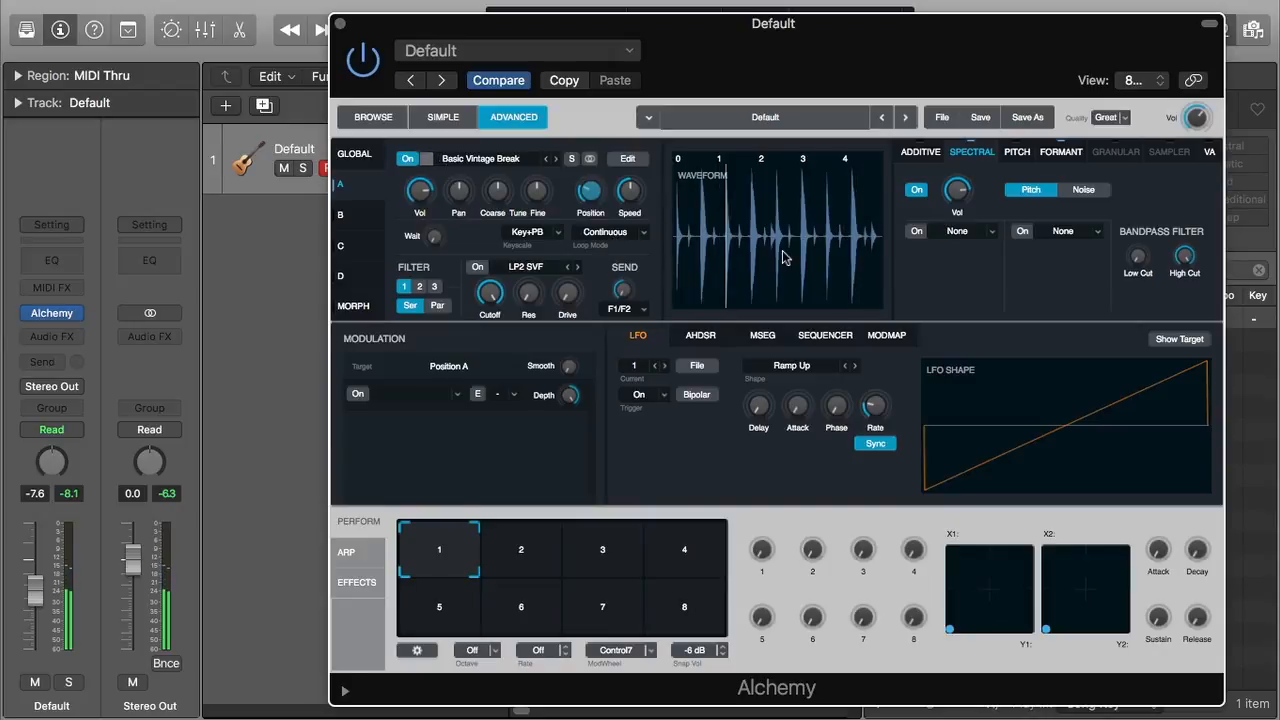
{"action": "mouse_move", "coordinate": [597, 198]}
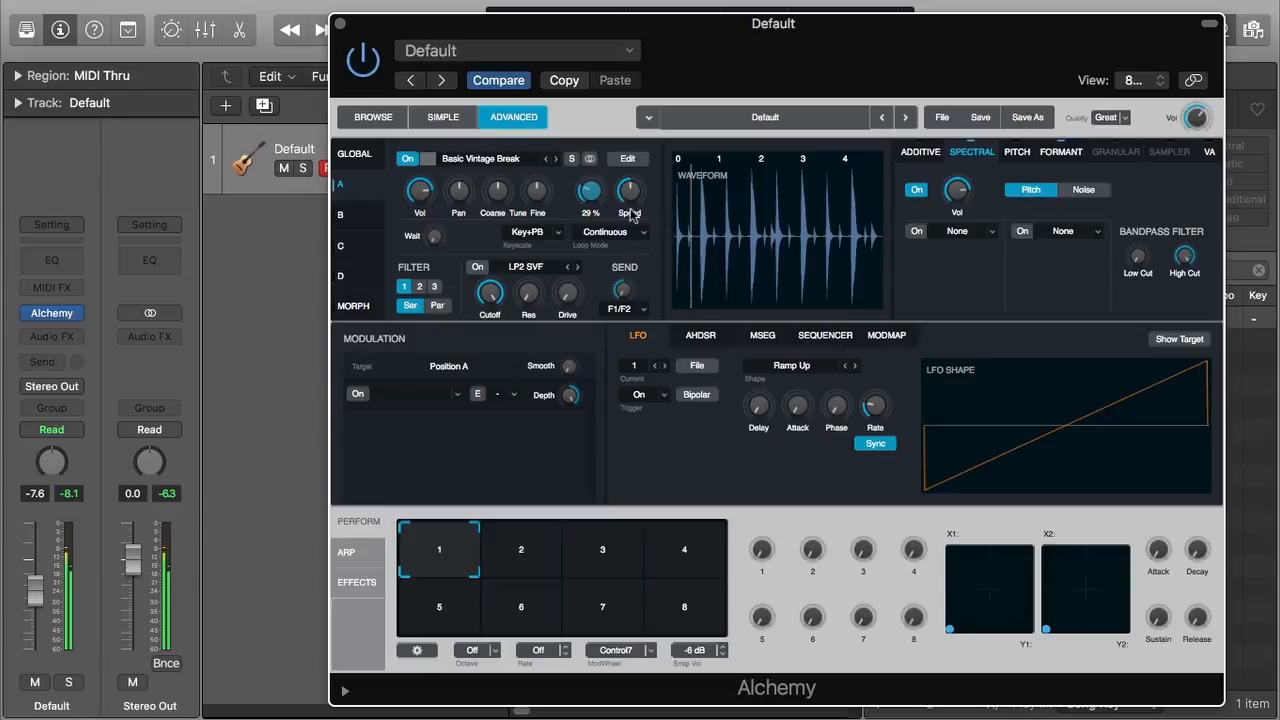
{"action": "left_click_drag", "start_coordinate": [592, 194], "coordinate": [599, 149]}
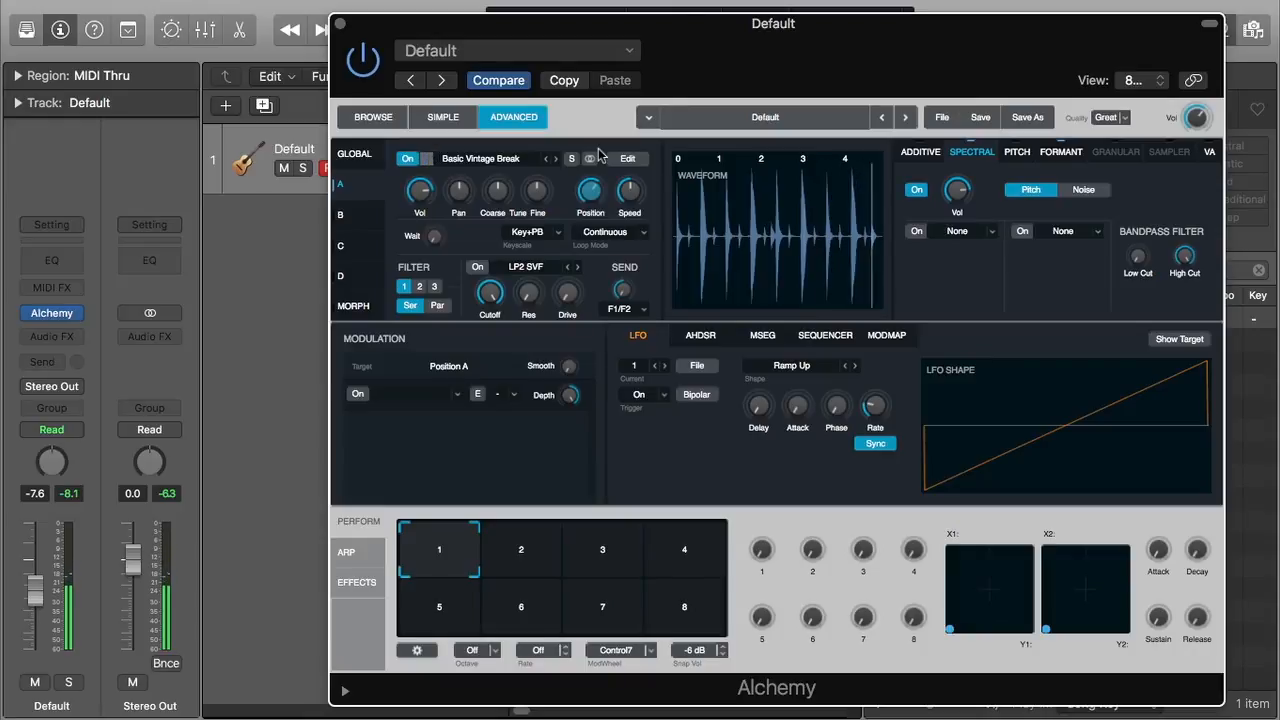
{"action": "left_click_drag", "start_coordinate": [599, 156], "coordinate": [613, 316]}
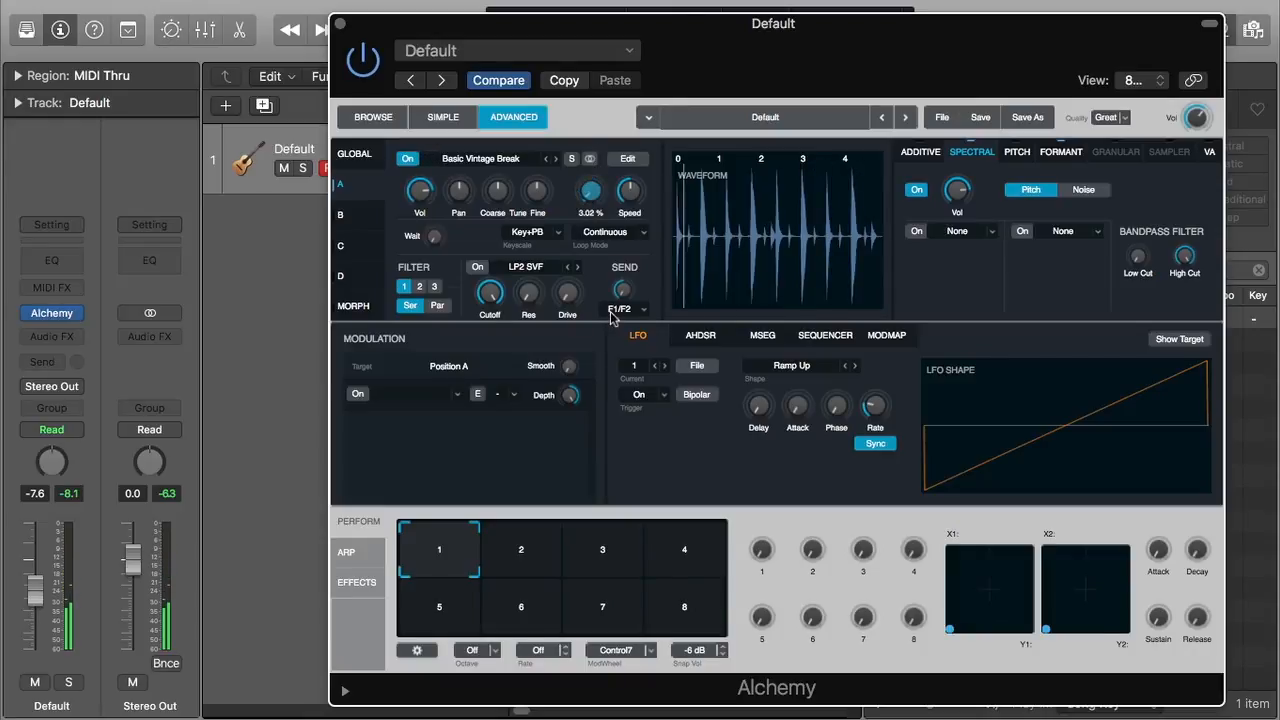
{"action": "left_click", "coordinate": [608, 235]}
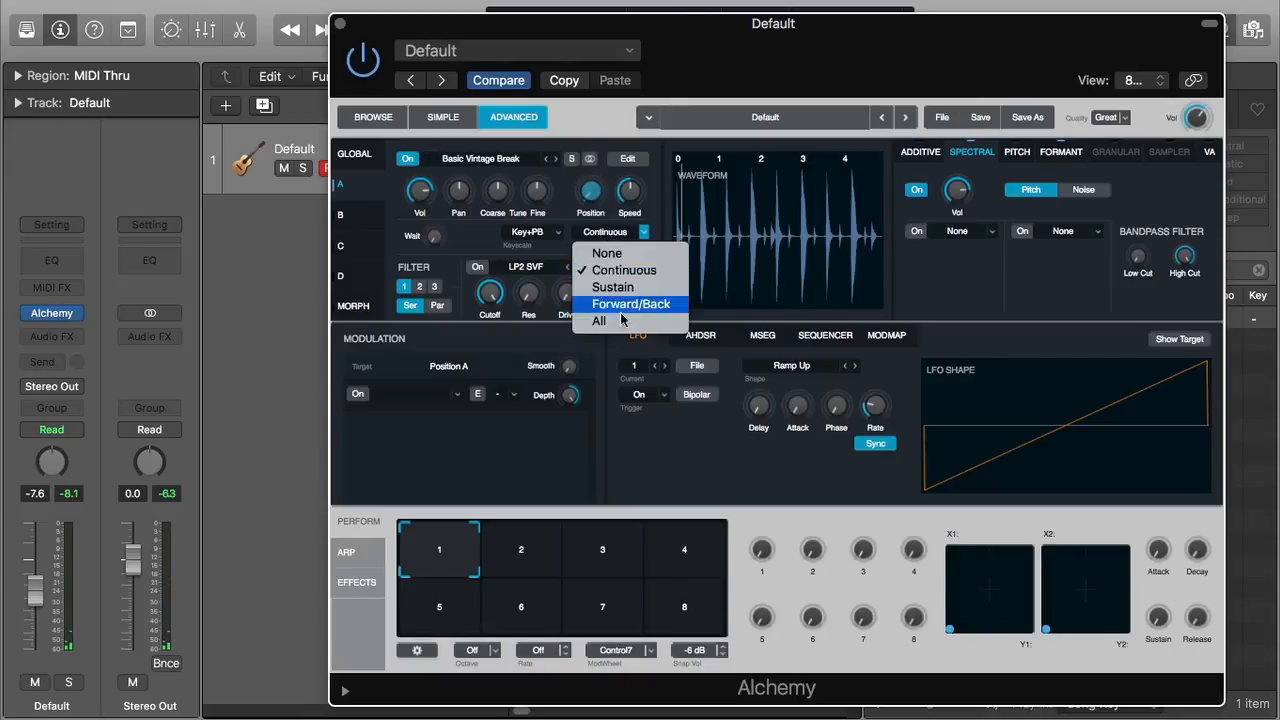
{"action": "left_click", "coordinate": [656, 440]}
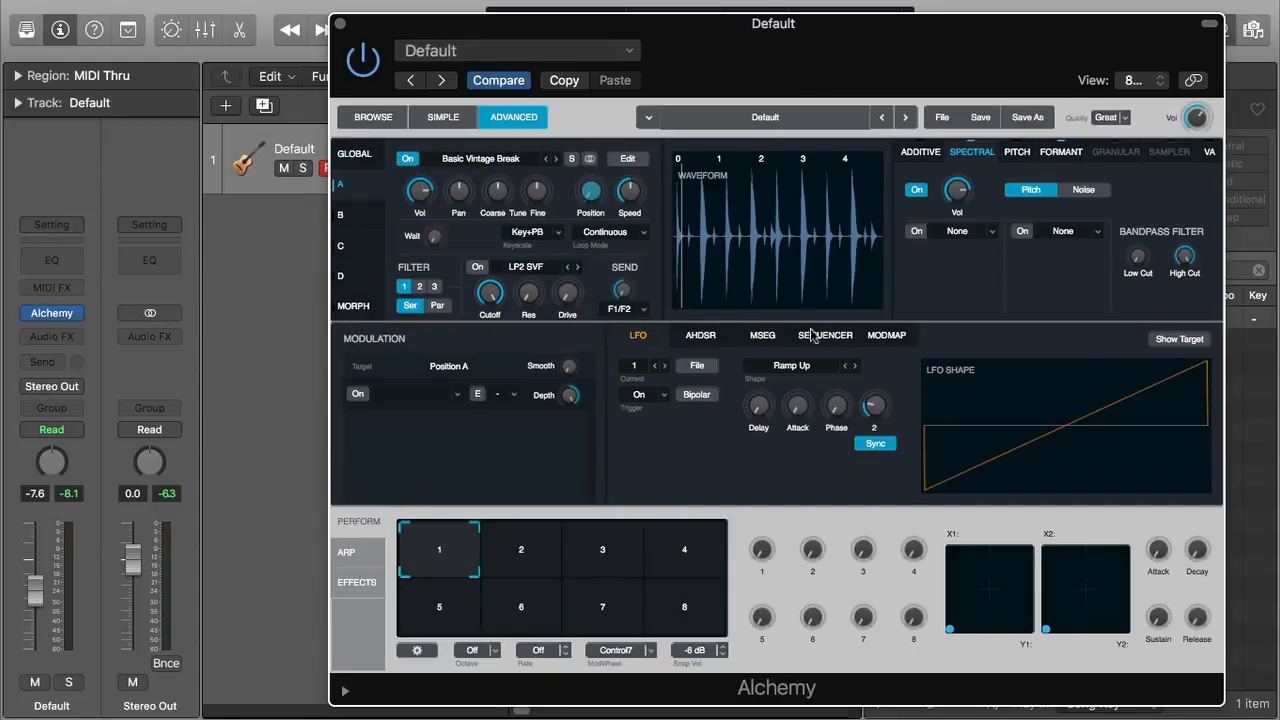
Step: Reset source A's Position to 0 % and add a new LFO as its modulation source
{"action": "left_click", "coordinate": [590, 197], "text": "alt"}
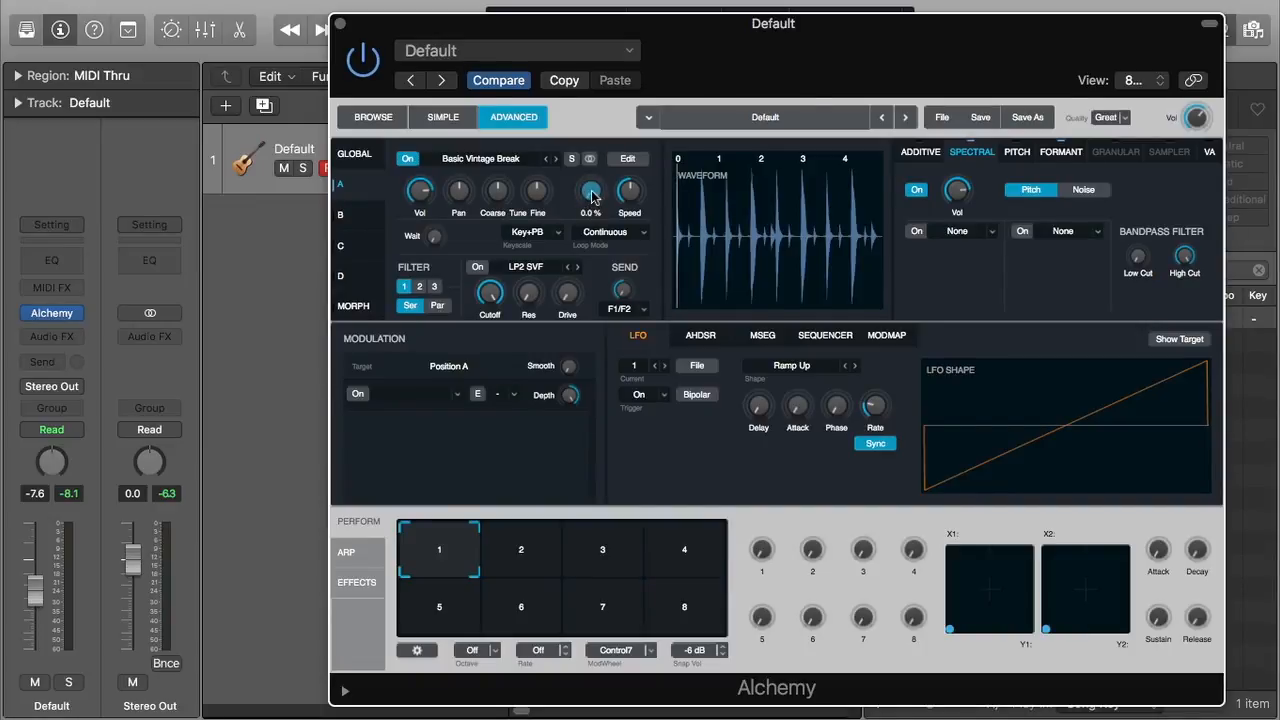
{"action": "right_click", "coordinate": [592, 197]}
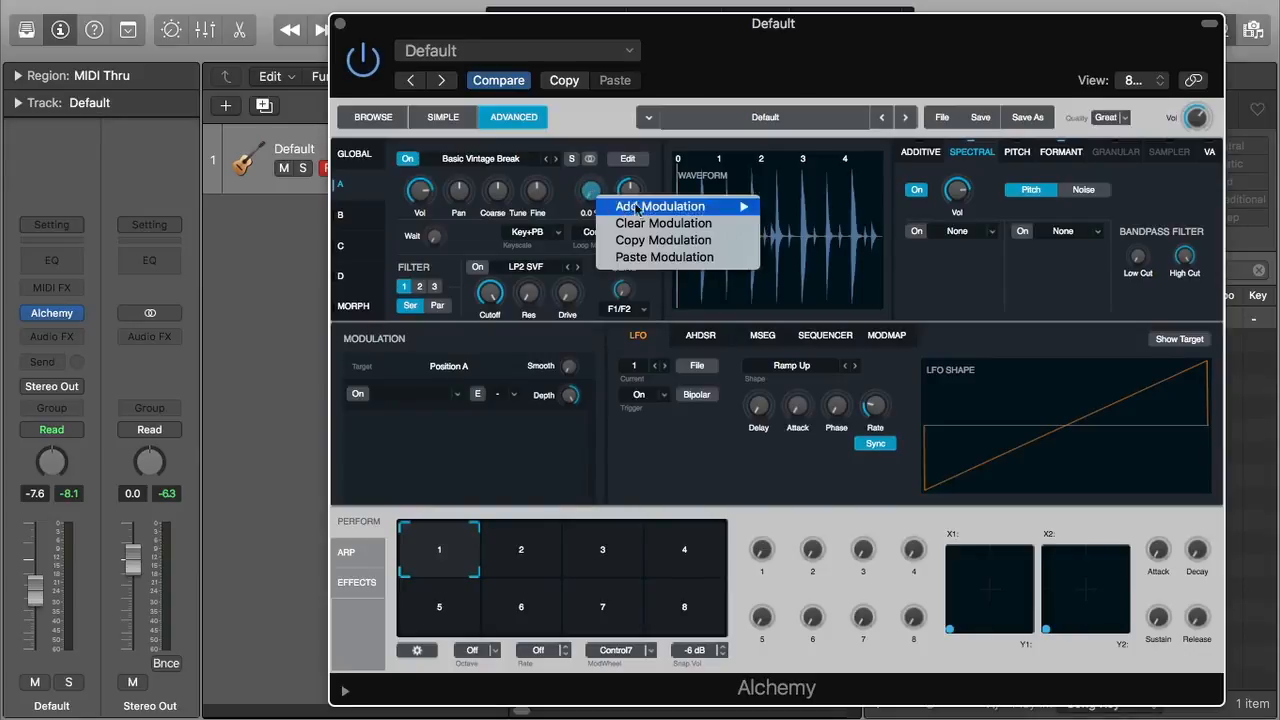
{"action": "mouse_move", "coordinate": [659, 210]}
{"action": "mouse_move", "coordinate": [805, 207]}
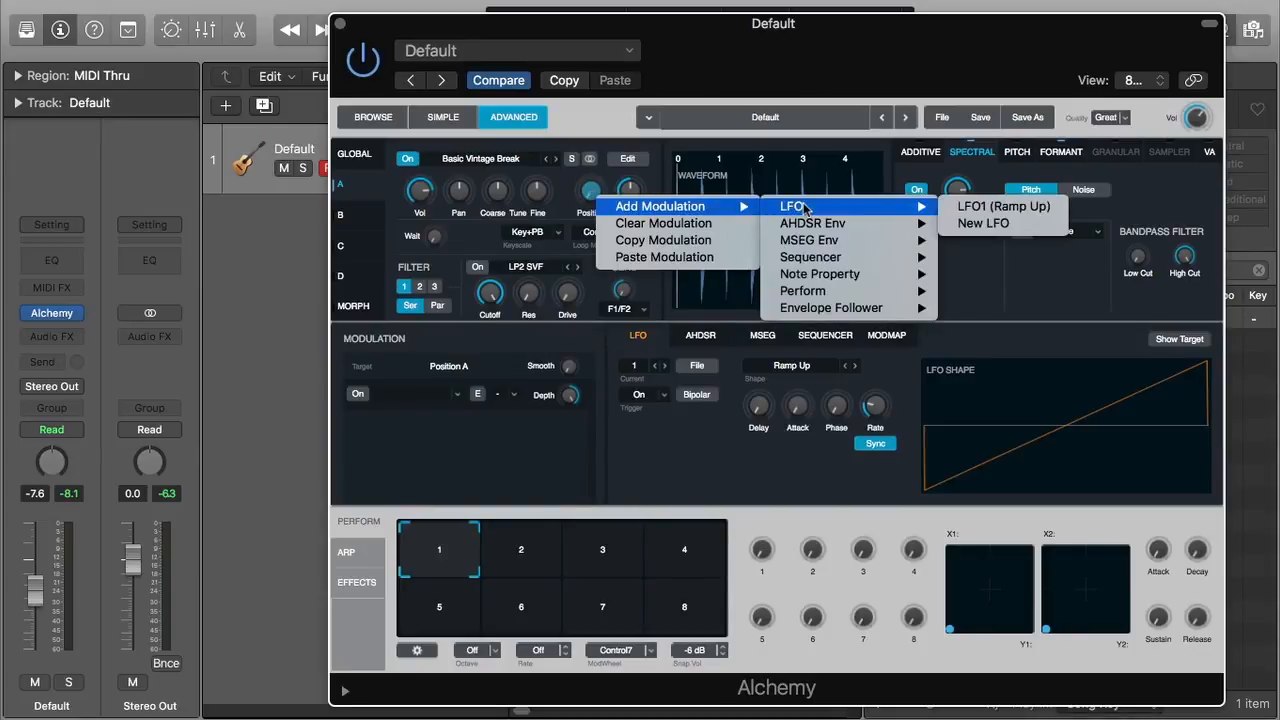
{"action": "left_click", "coordinate": [1020, 224]}
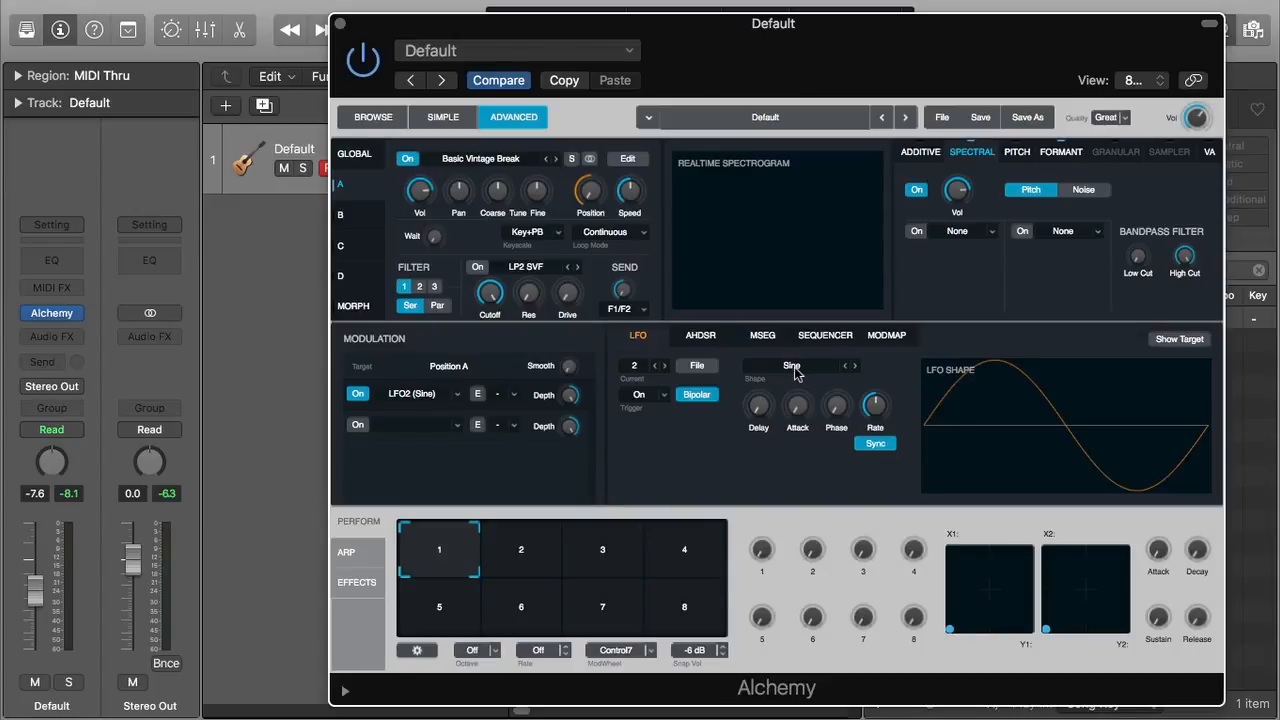
{"action": "left_click", "coordinate": [794, 367]}
{"action": "mouse_move", "coordinate": [800, 388]}
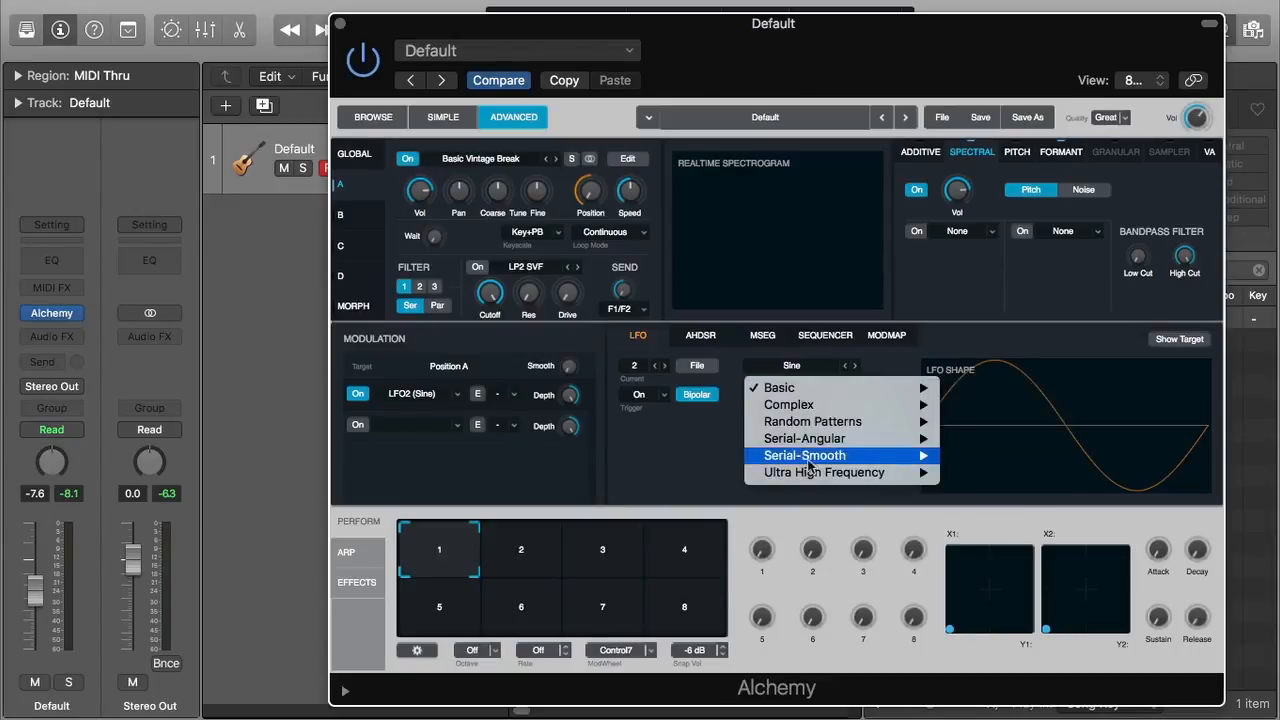
{"action": "left_click", "coordinate": [697, 460]}
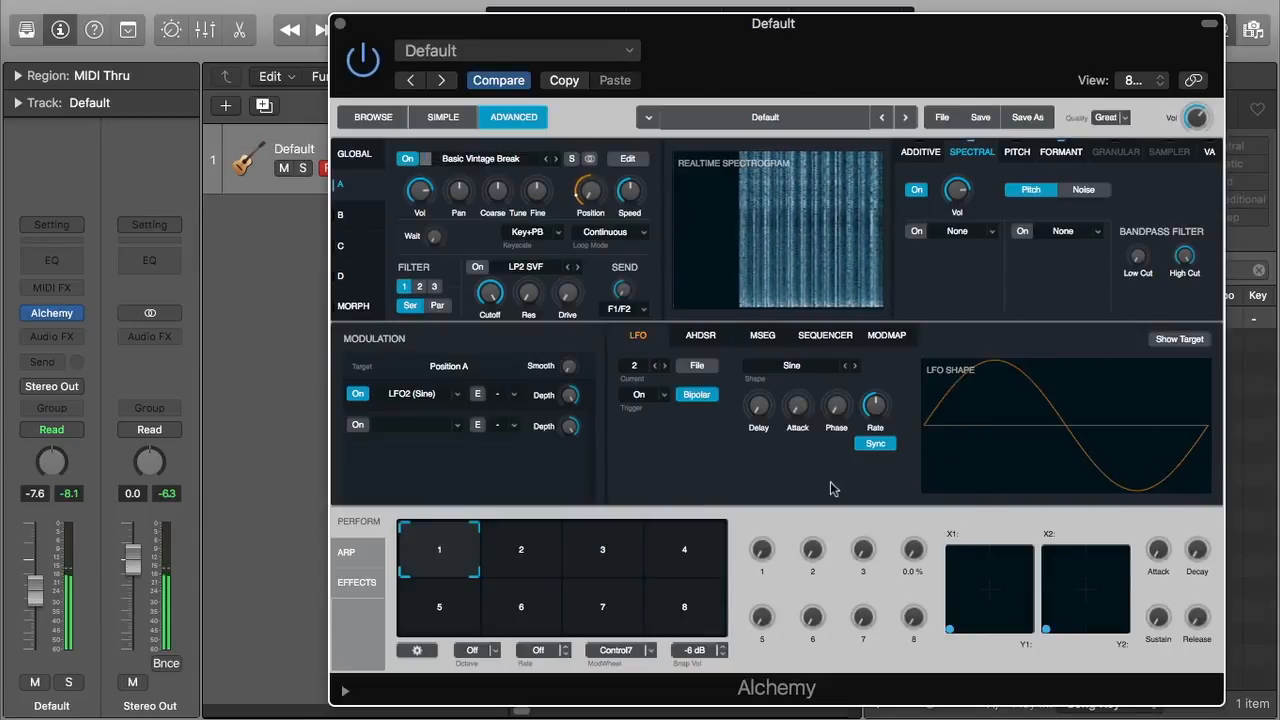
Step: Turn off LFO 2's Bipolar mode and slow down its tempo-synced Rate
{"action": "left_click", "coordinate": [694, 394]}
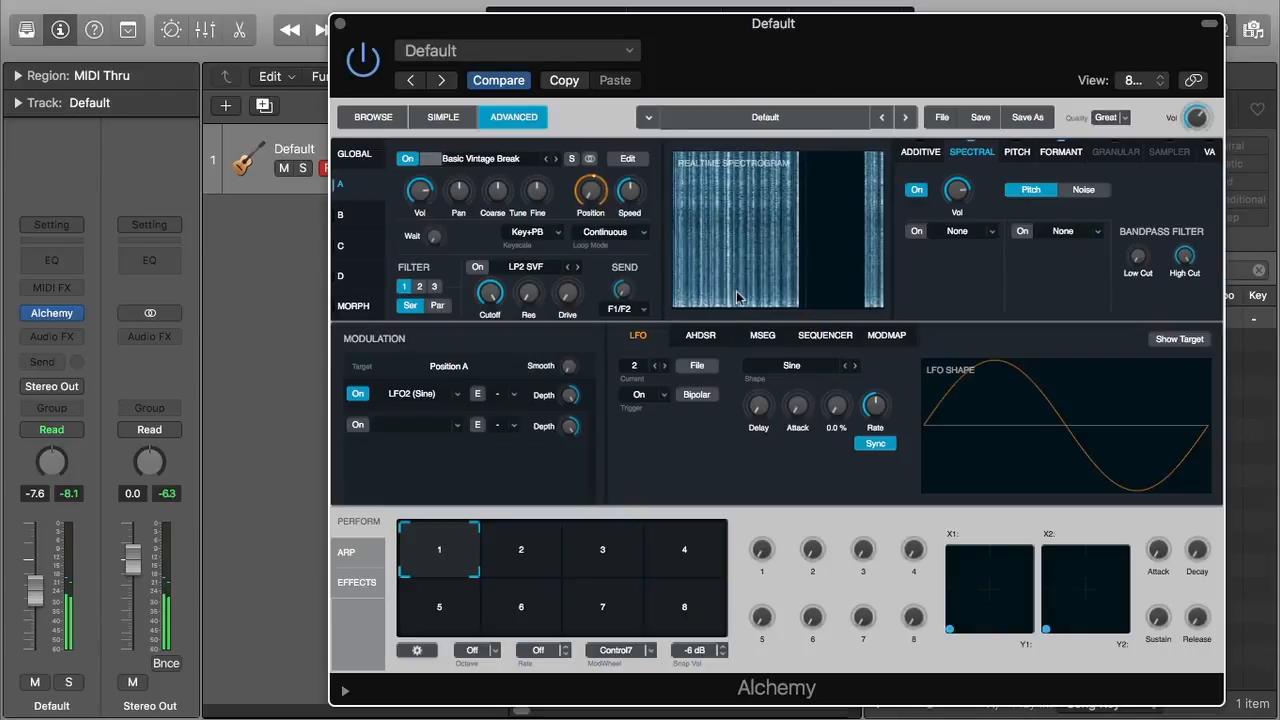
{"action": "mouse_move", "coordinate": [880, 410]}
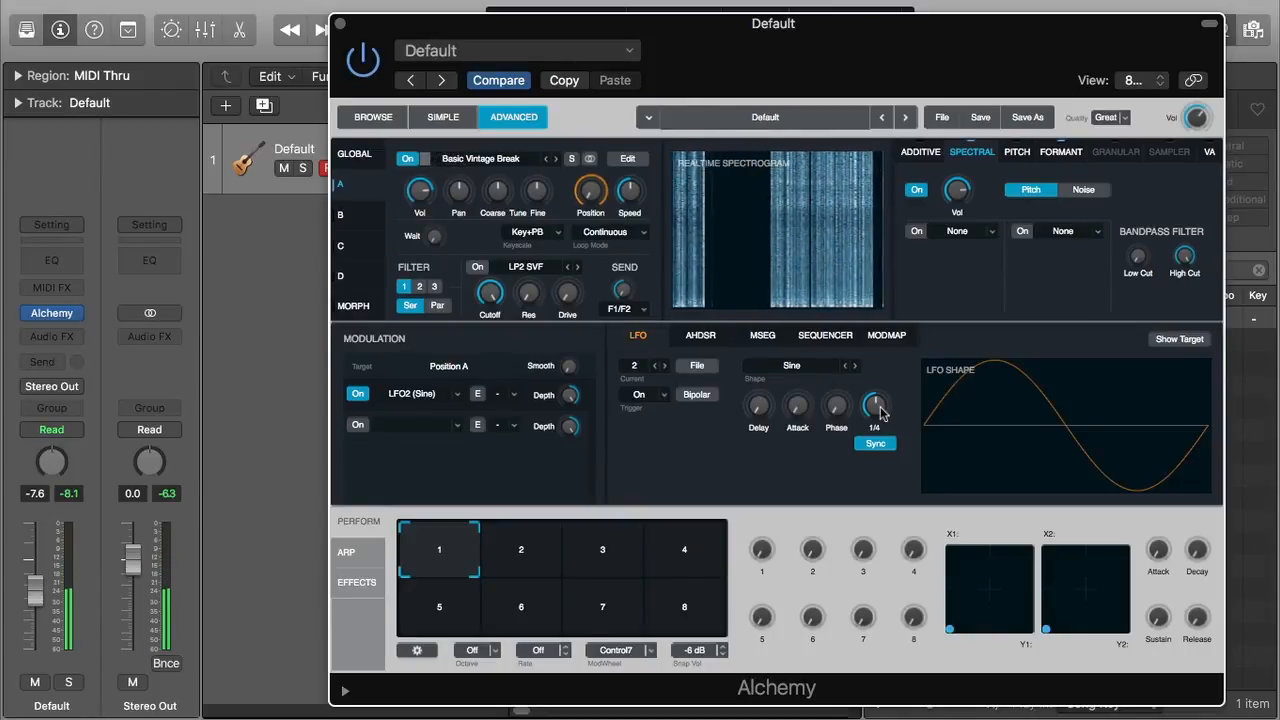
{"action": "mouse_move", "coordinate": [880, 410]}
{"action": "left_mouse_down"}
{"action": "mouse_move", "coordinate": [888, 455]}
{"action": "mouse_move", "coordinate": [878, 405]}
{"action": "mouse_move", "coordinate": [901, 412]}
{"action": "left_mouse_up"}
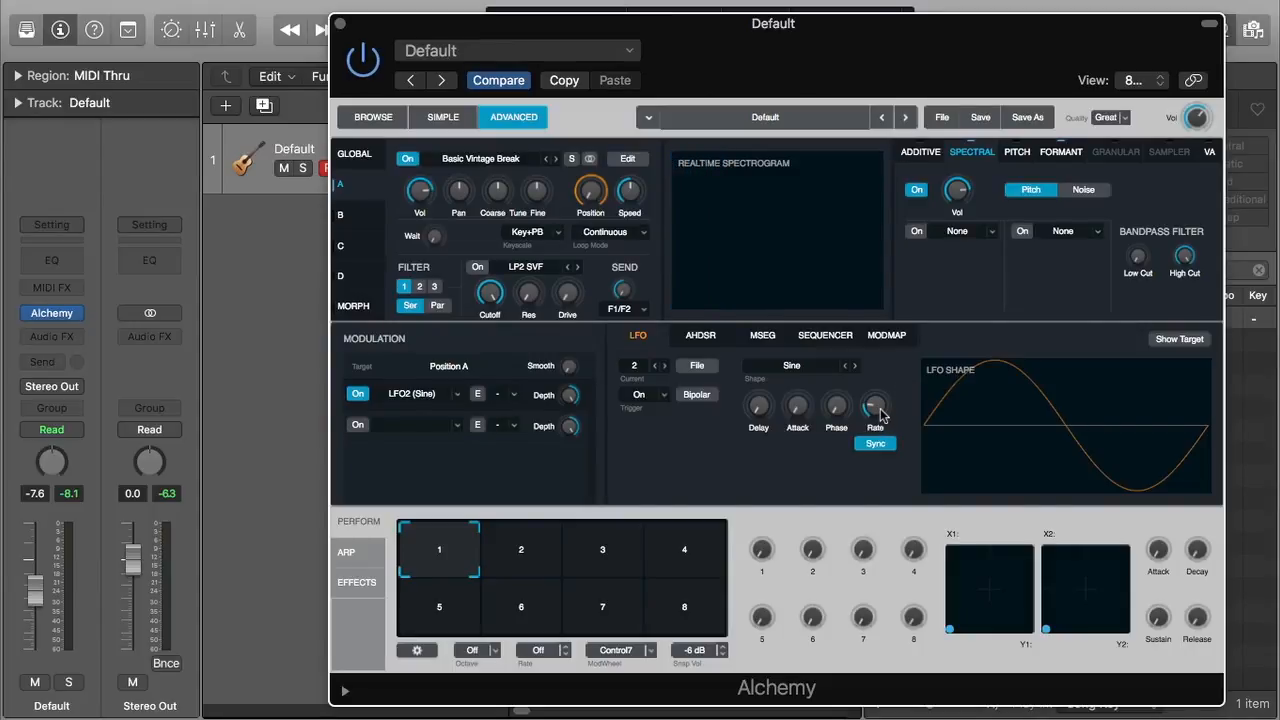
{"action": "mouse_move", "coordinate": [880, 414]}
{"action": "left_mouse_down"}
{"action": "mouse_move", "coordinate": [884, 438]}
{"action": "mouse_move", "coordinate": [873, 425]}
{"action": "left_mouse_up"}
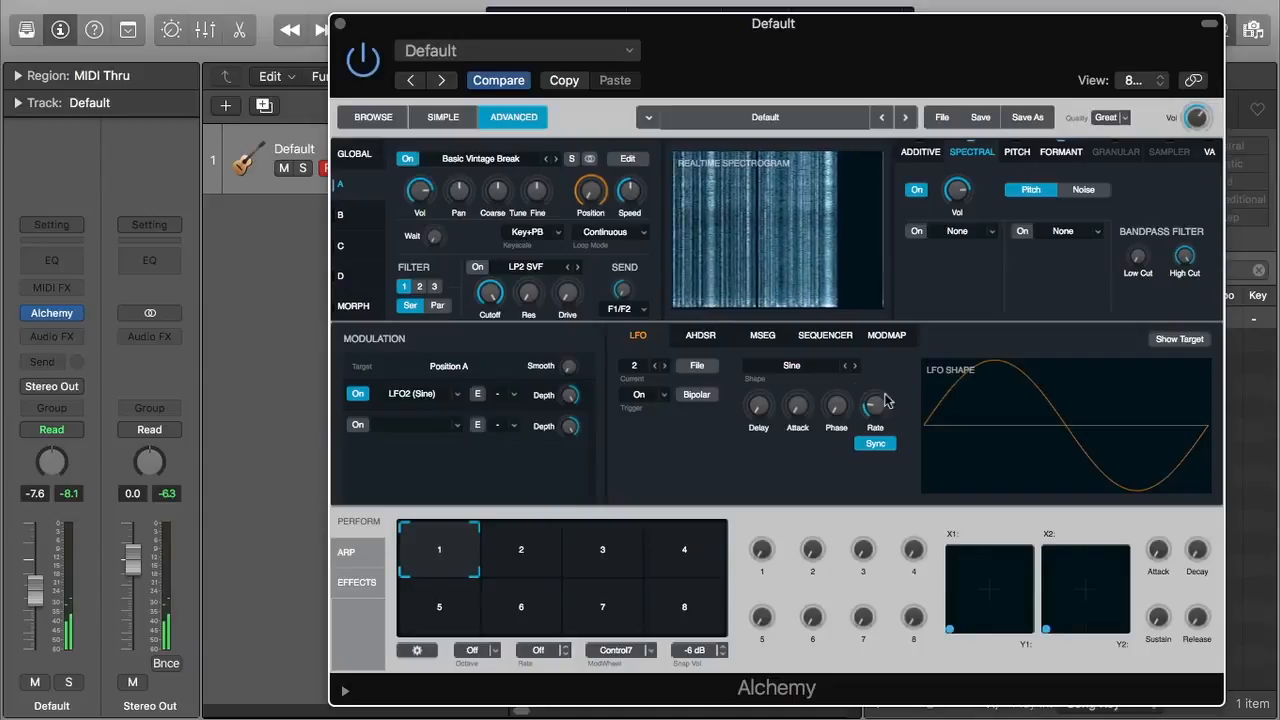
Step: Set LFO 2's shape to the basic Ramp Up
{"action": "left_click", "coordinate": [822, 372]}
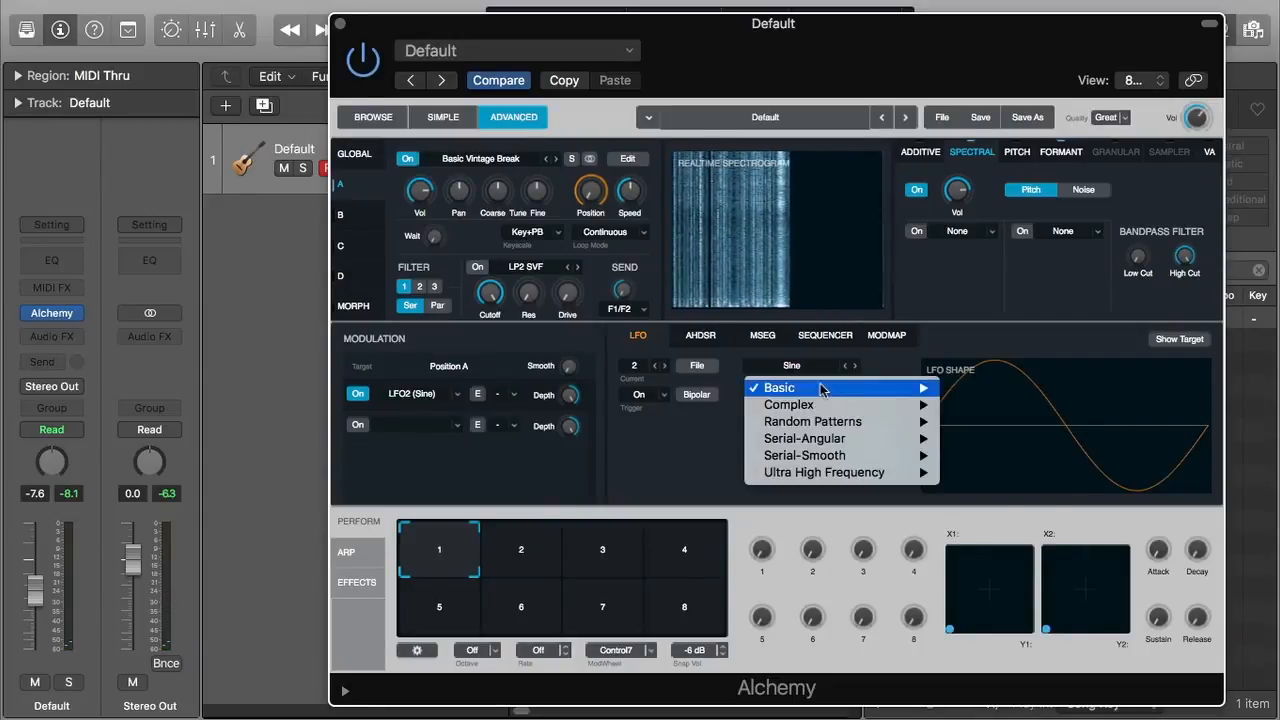
{"action": "mouse_move", "coordinate": [823, 388]}
{"action": "left_click", "coordinate": [1003, 406]}
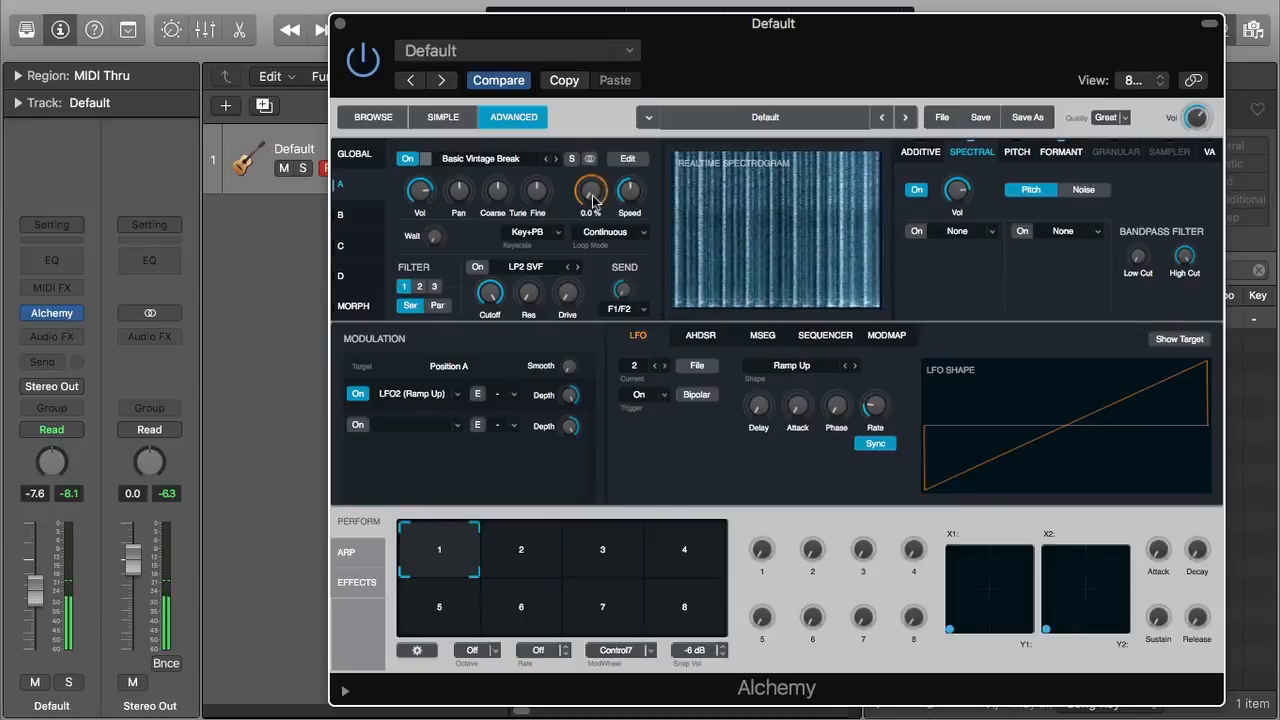
Step: Try source A's Position at about 27 % and 50 % with a lower Speed, and return Position to 0 %
{"action": "left_click", "coordinate": [590, 159]}
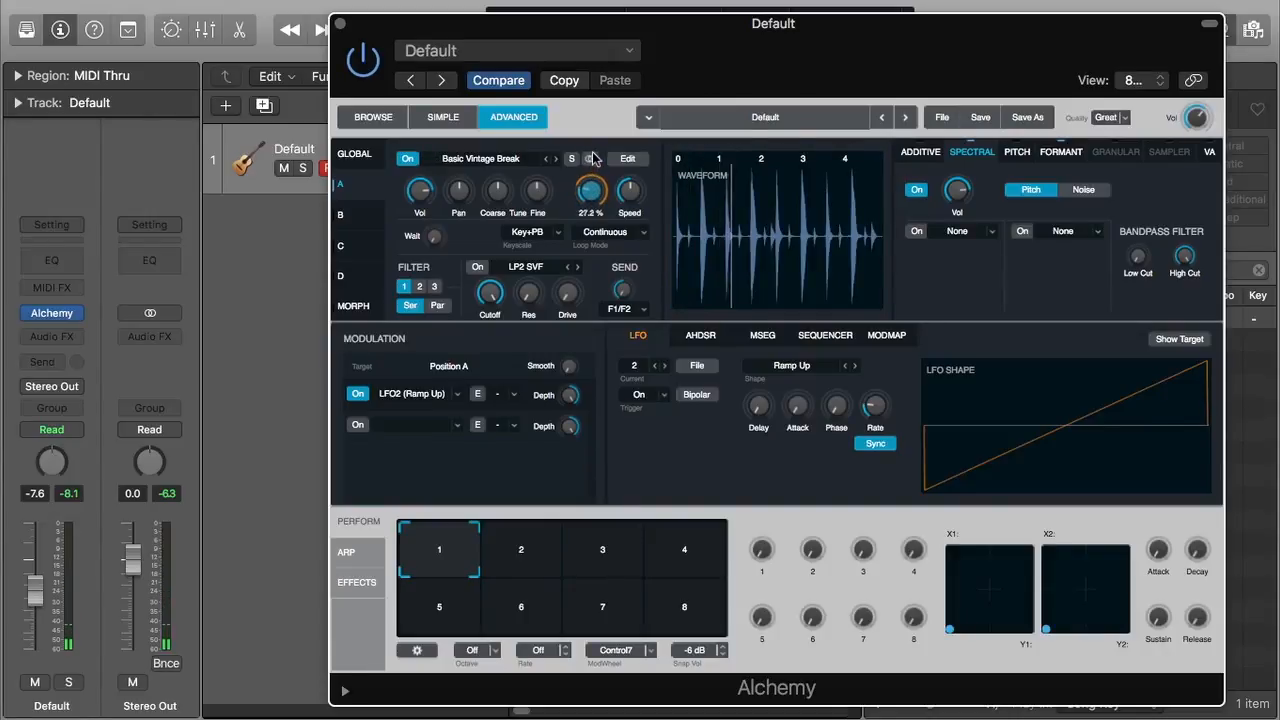
{"action": "left_click", "coordinate": [630, 195]}
{"action": "left_click_drag", "start_coordinate": [632, 212], "coordinate": [629, 190]}
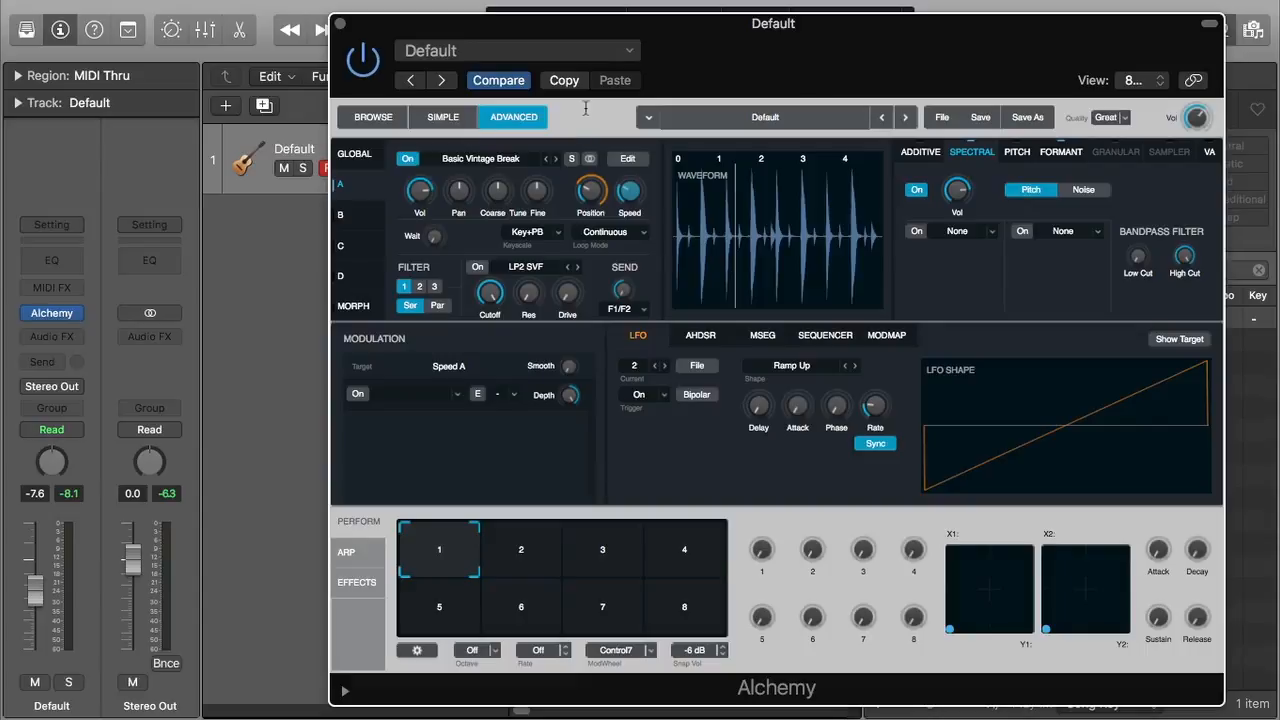
{"action": "left_click", "coordinate": [592, 194]}
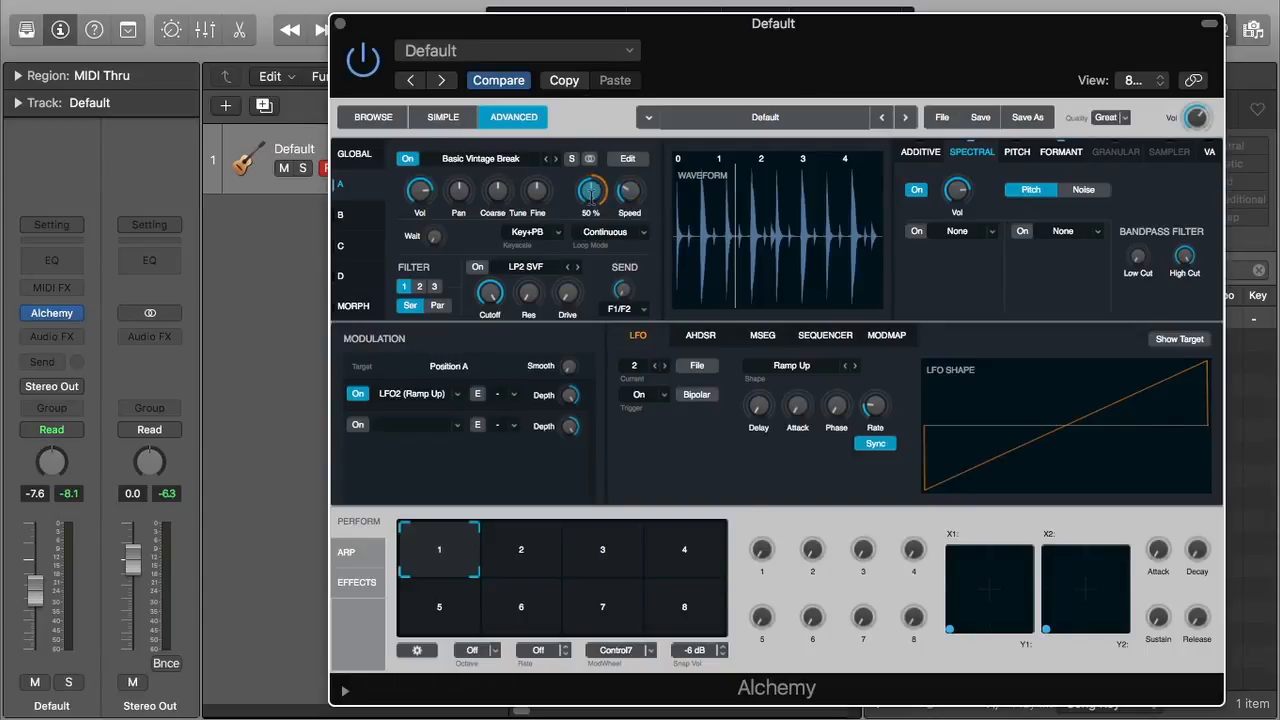
{"action": "left_click_drag", "start_coordinate": [593, 192], "coordinate": [595, 286]}
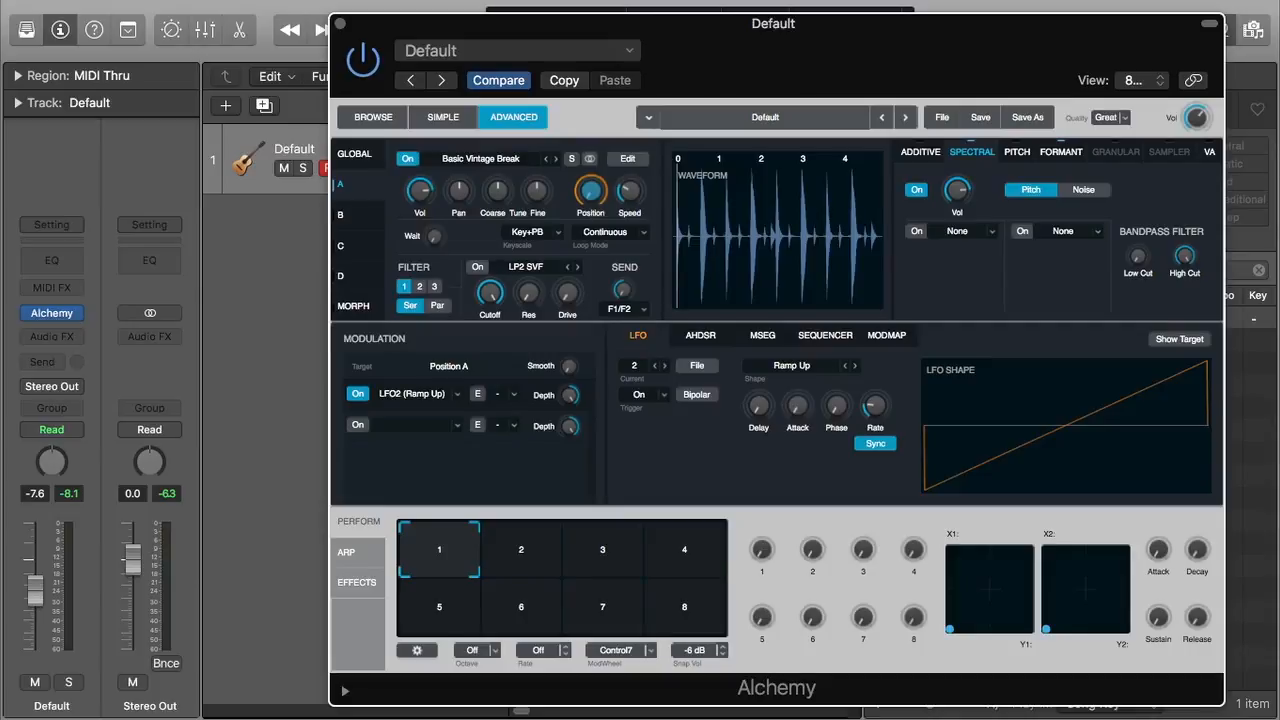
Step: Compare LFO 2 with Bipolar mode on and off, leaving it off
{"action": "left_click", "coordinate": [697, 394]}
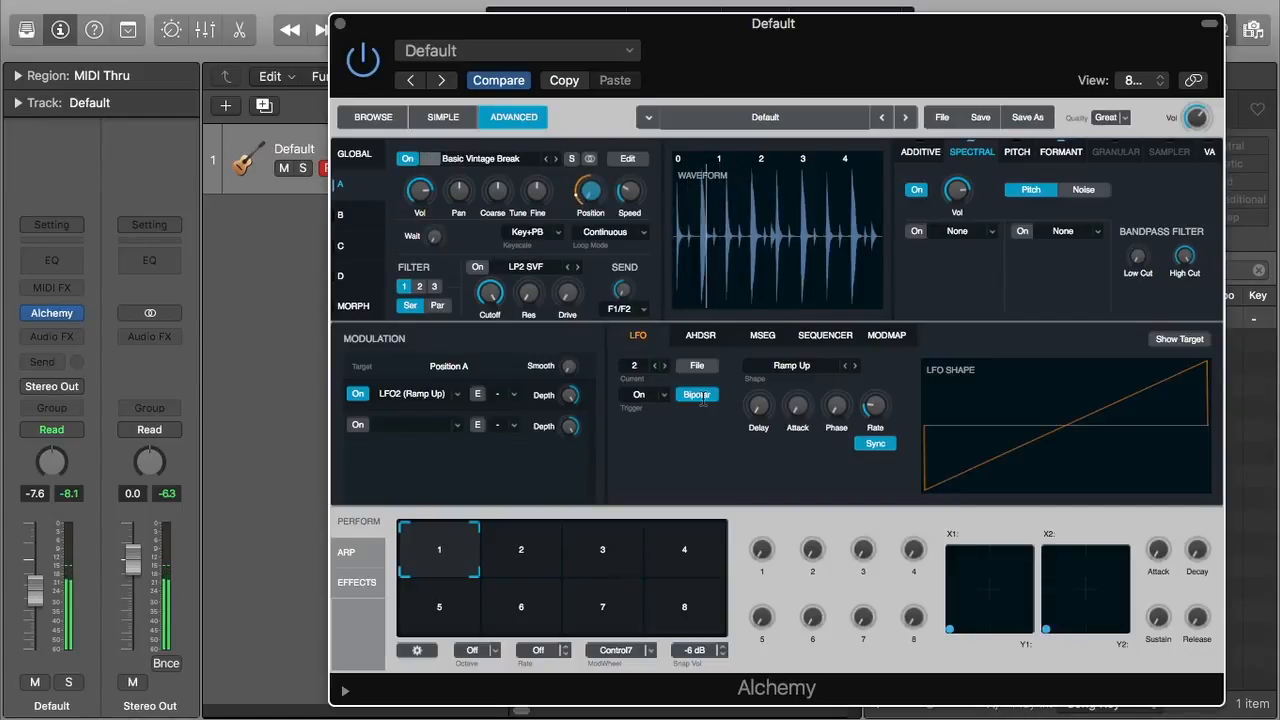
{"action": "left_click", "coordinate": [808, 367]}
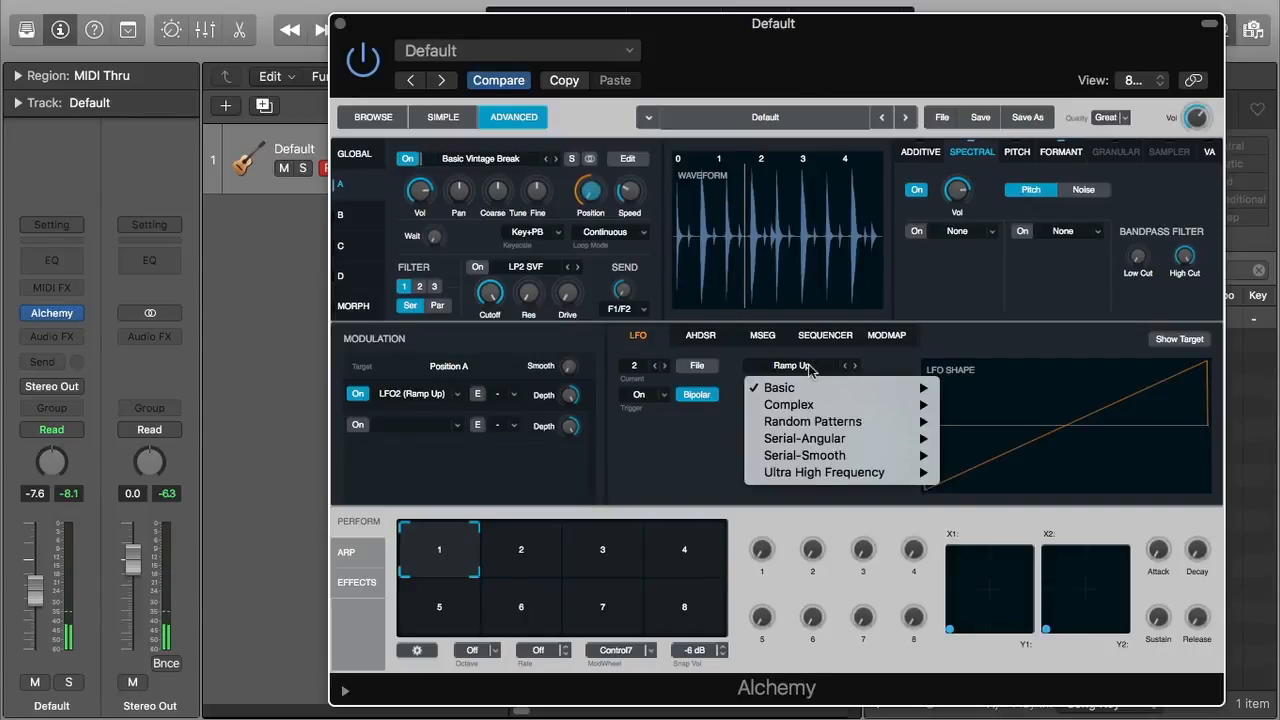
{"action": "left_click", "coordinate": [724, 414]}
{"action": "left_click", "coordinate": [712, 394]}
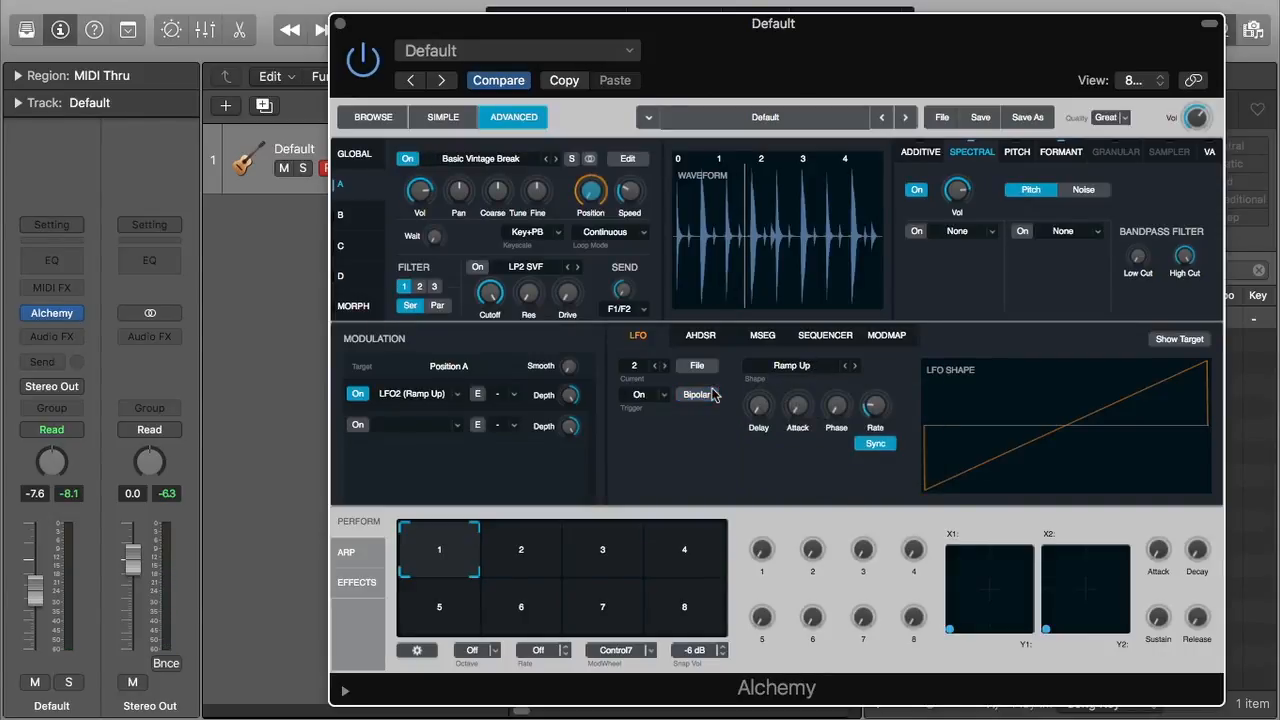
{"action": "left_click", "coordinate": [700, 394]}
{"action": "mouse_move", "coordinate": [578, 203]}
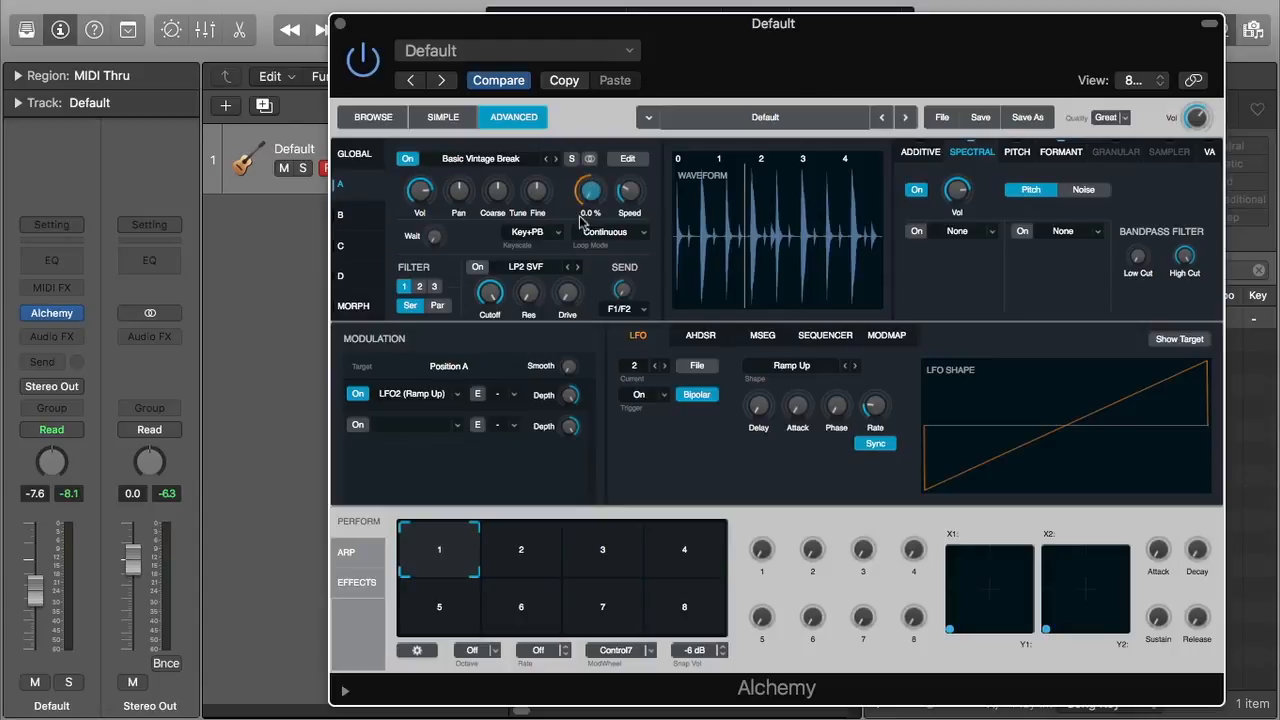
{"action": "left_click", "coordinate": [698, 396]}
{"action": "mouse_move", "coordinate": [578, 205]}
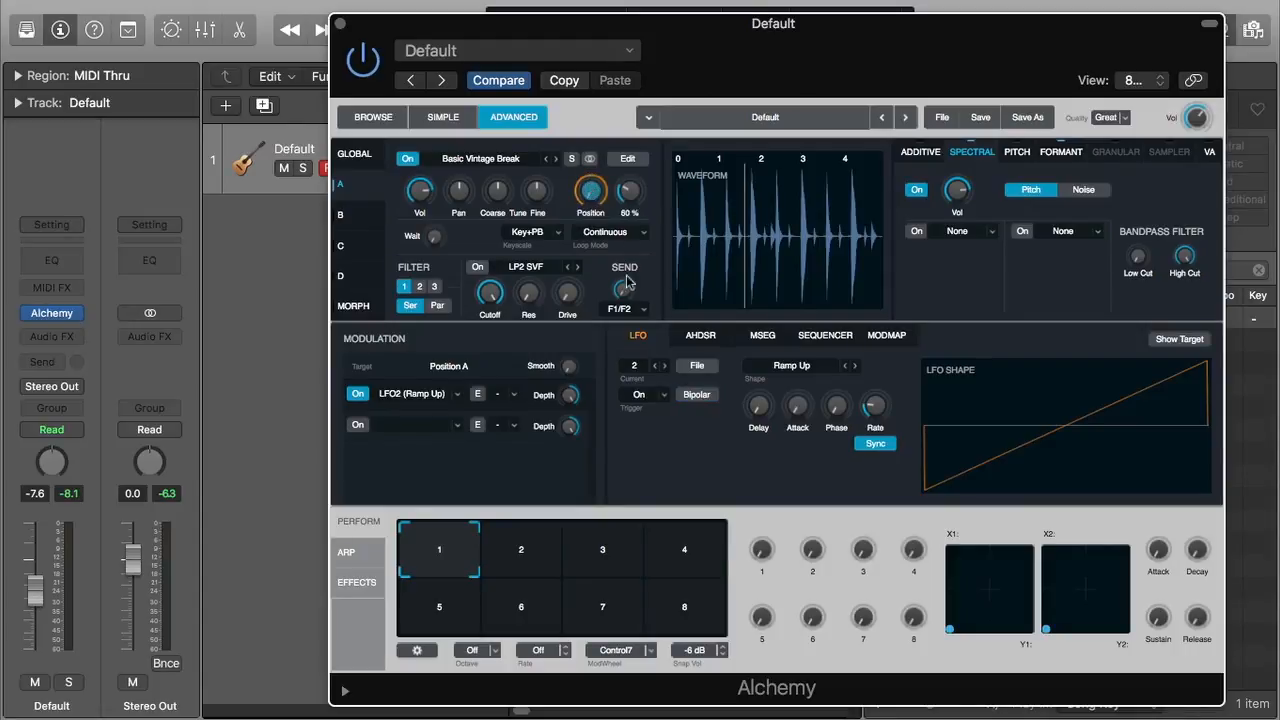
Step: Change LFO 2's shape to the basic Ramp Down
{"action": "left_click", "coordinate": [811, 367]}
{"action": "mouse_move", "coordinate": [790, 388]}
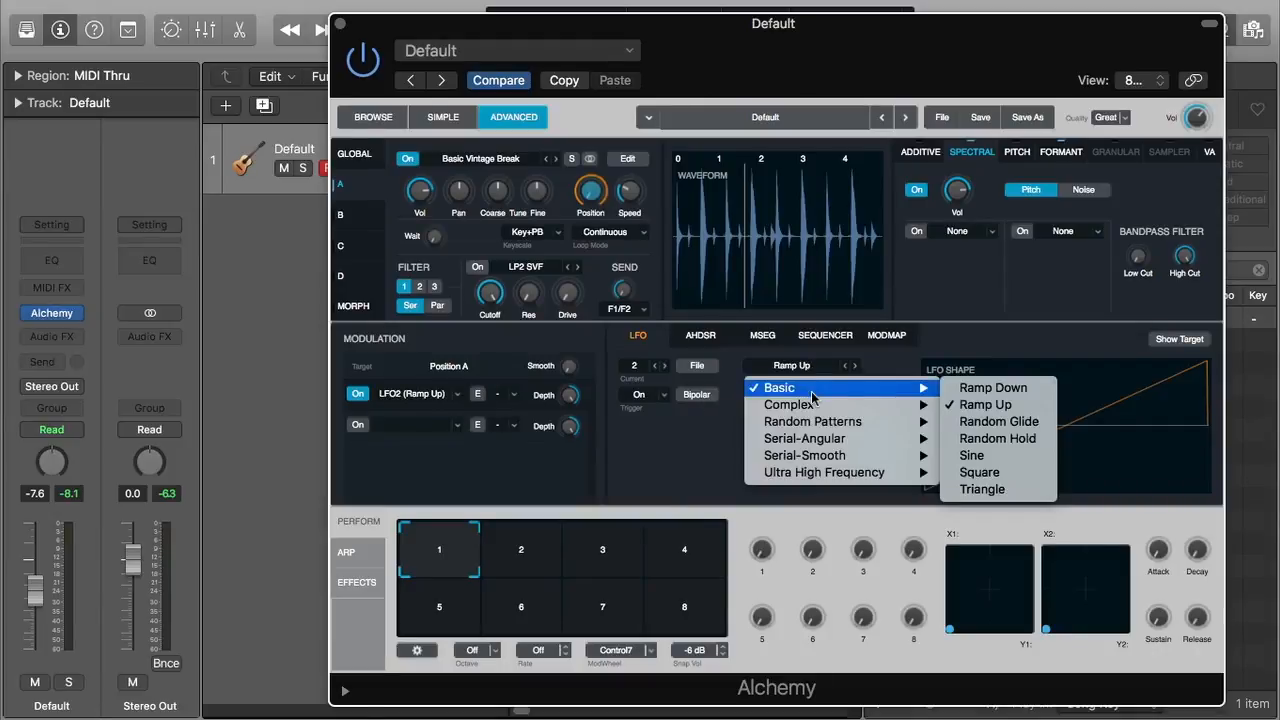
{"action": "left_click", "coordinate": [1018, 390]}
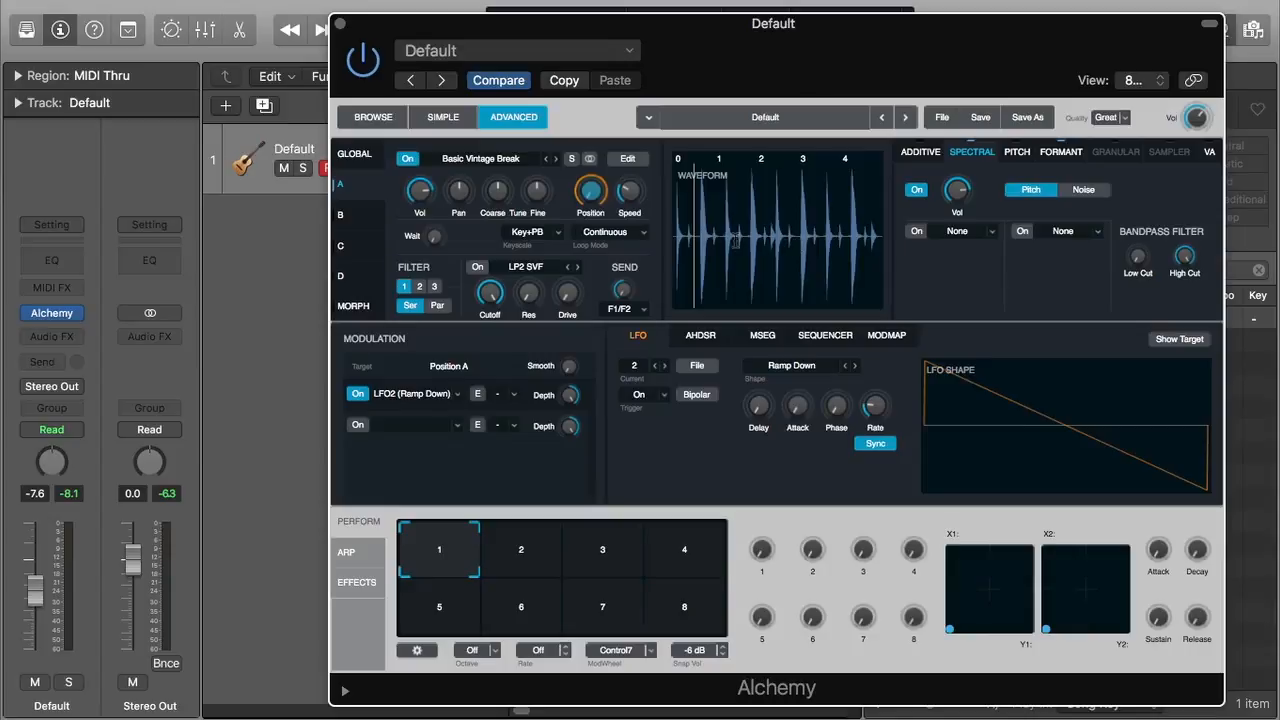
Step: Clear the modulation from source A's Position and add a new MSEG envelope as its modulation source
{"action": "right_click", "coordinate": [592, 200]}
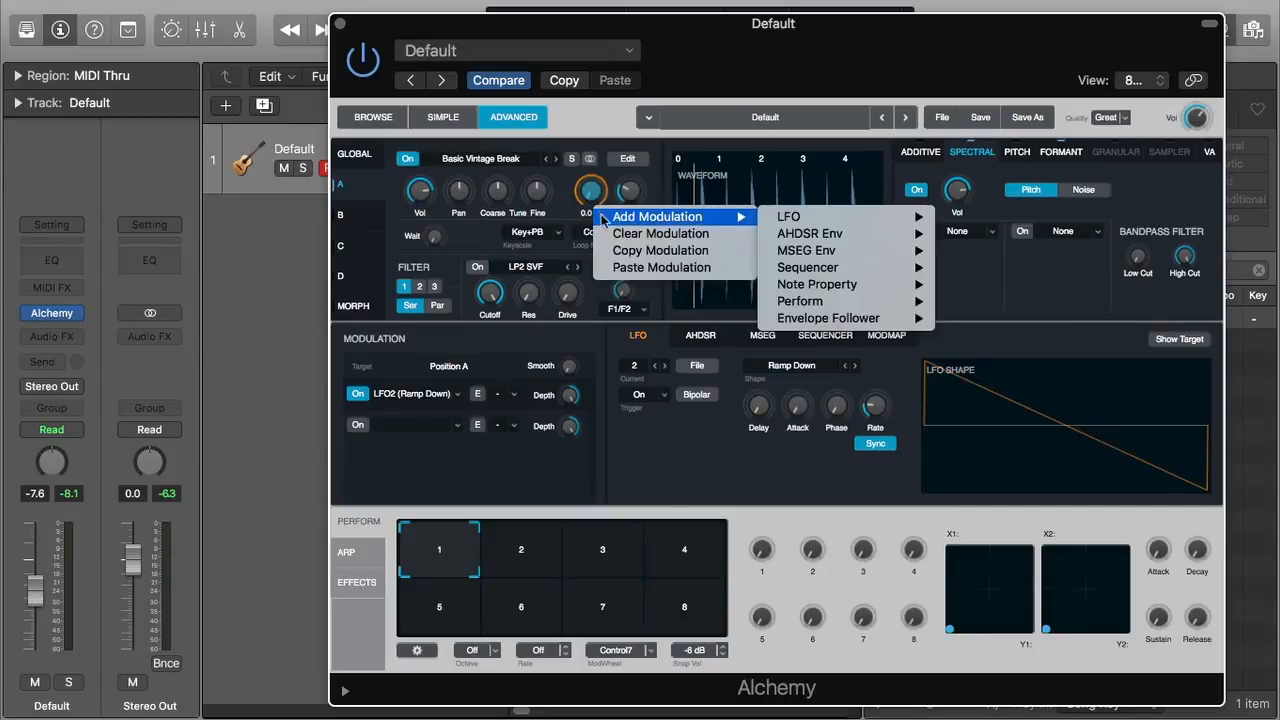
{"action": "mouse_move", "coordinate": [628, 222]}
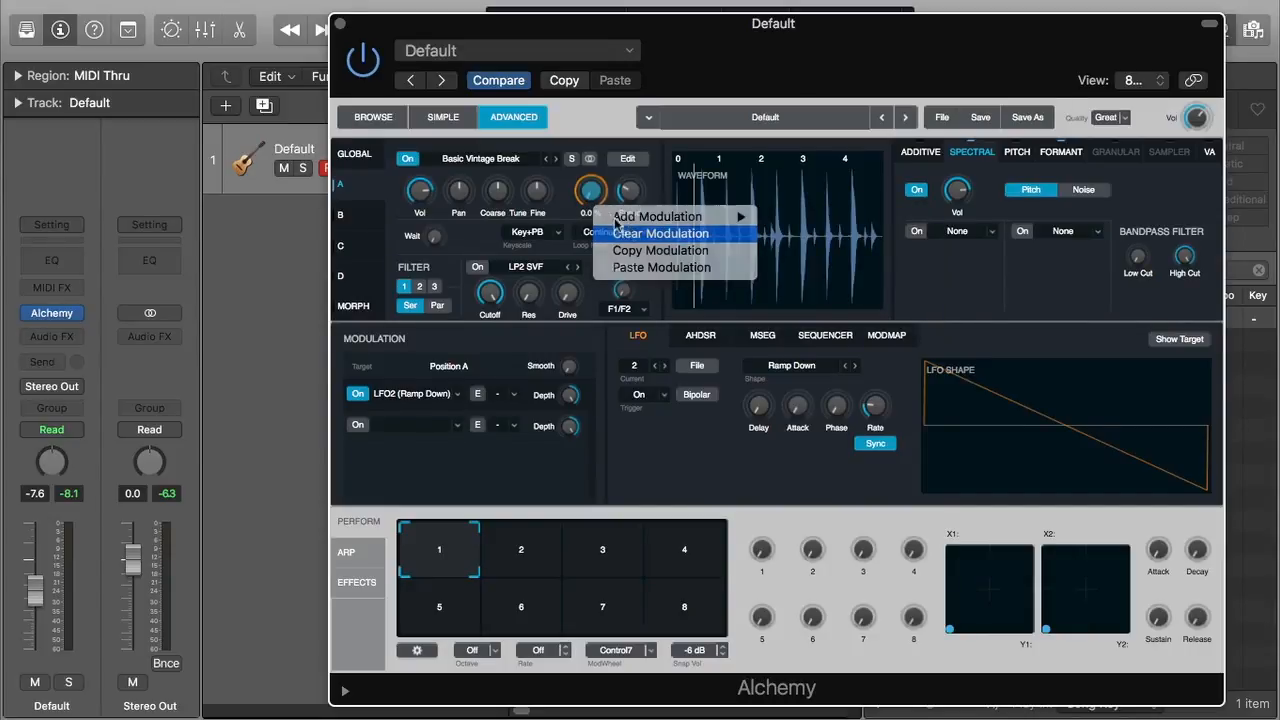
{"action": "left_click", "coordinate": [630, 233]}
{"action": "right_click", "coordinate": [598, 203]}
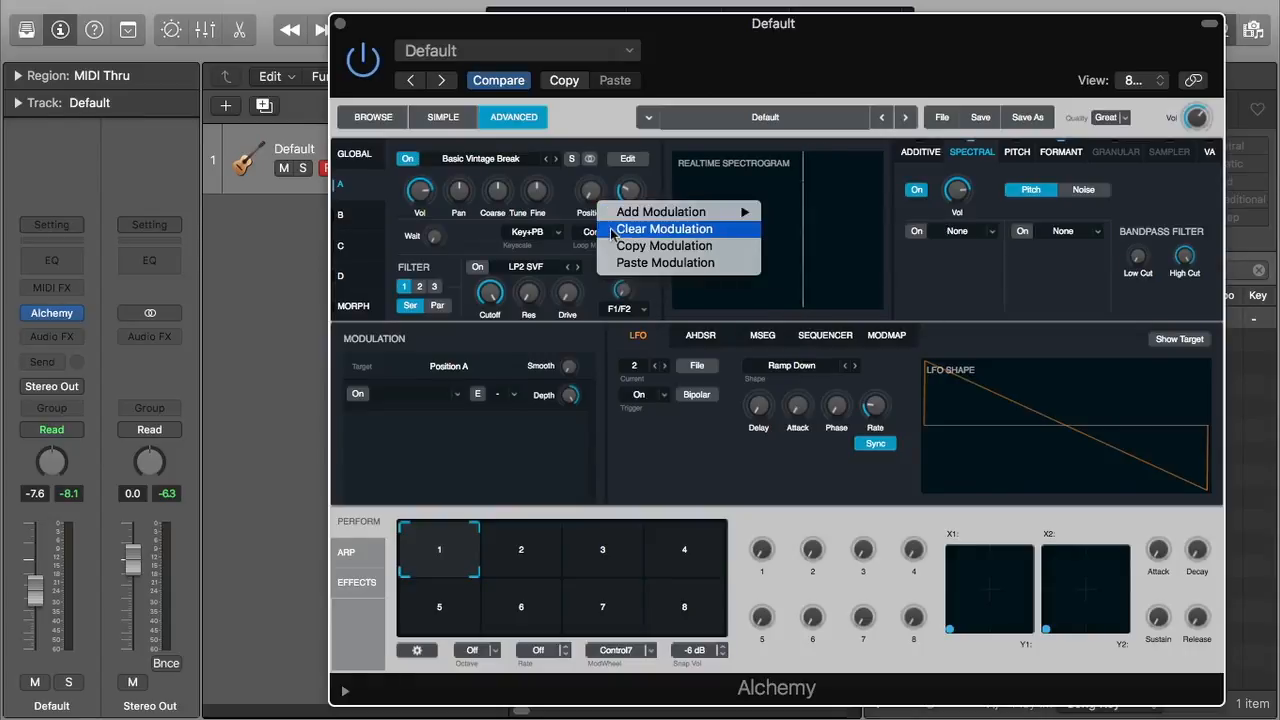
{"action": "mouse_move", "coordinate": [652, 214]}
{"action": "mouse_move", "coordinate": [830, 246]}
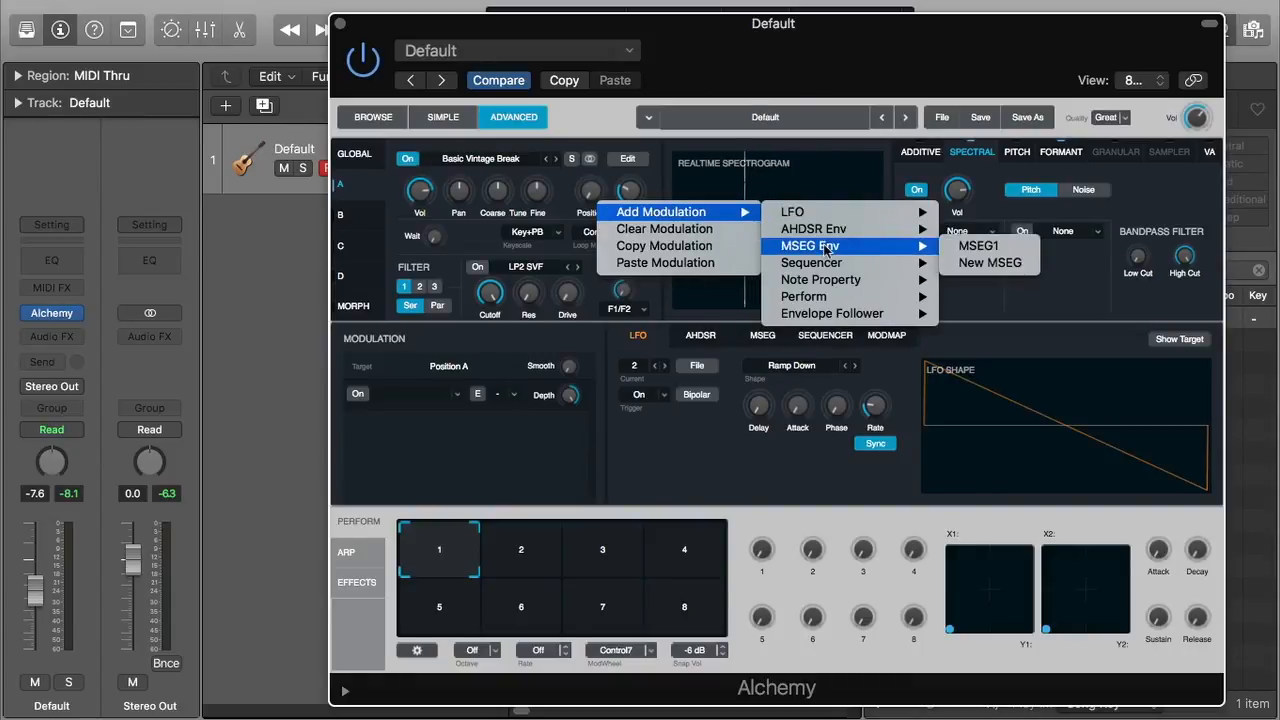
{"action": "left_click", "coordinate": [993, 264]}
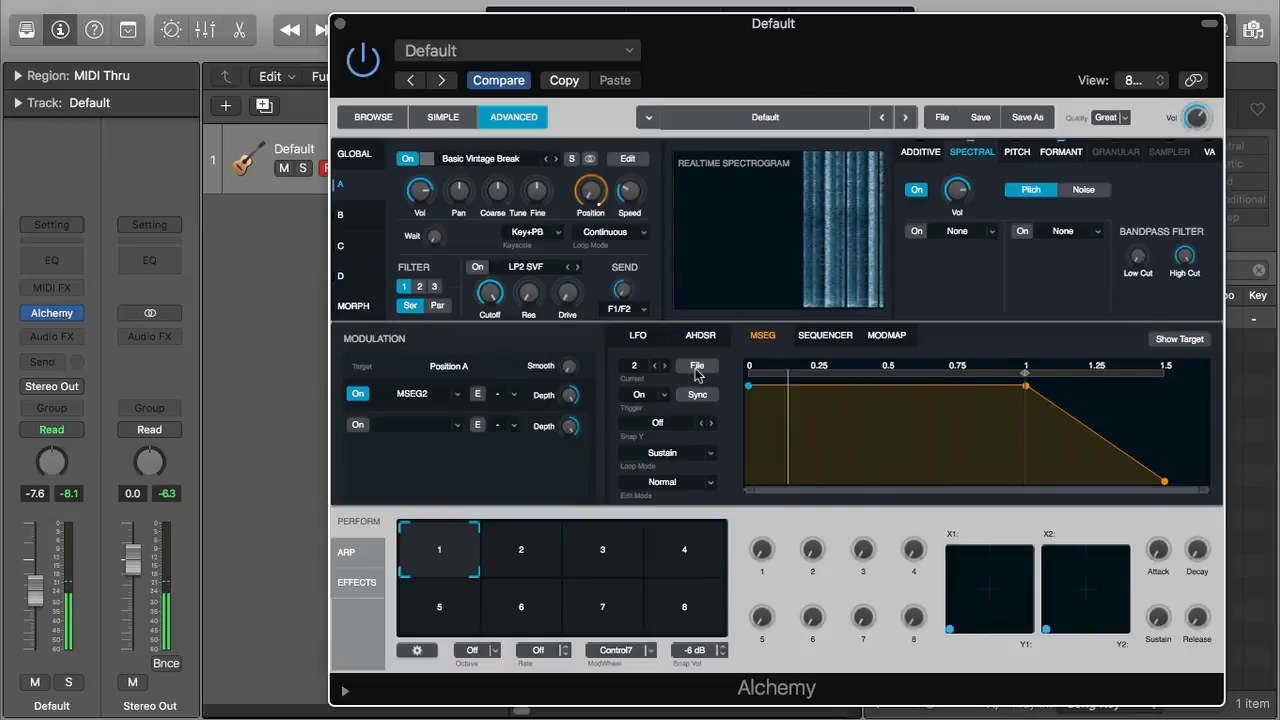
Step: Reset source A's Speed to its default value
{"action": "left_click", "coordinate": [629, 198]}
{"action": "double_click", "coordinate": [629, 201]}
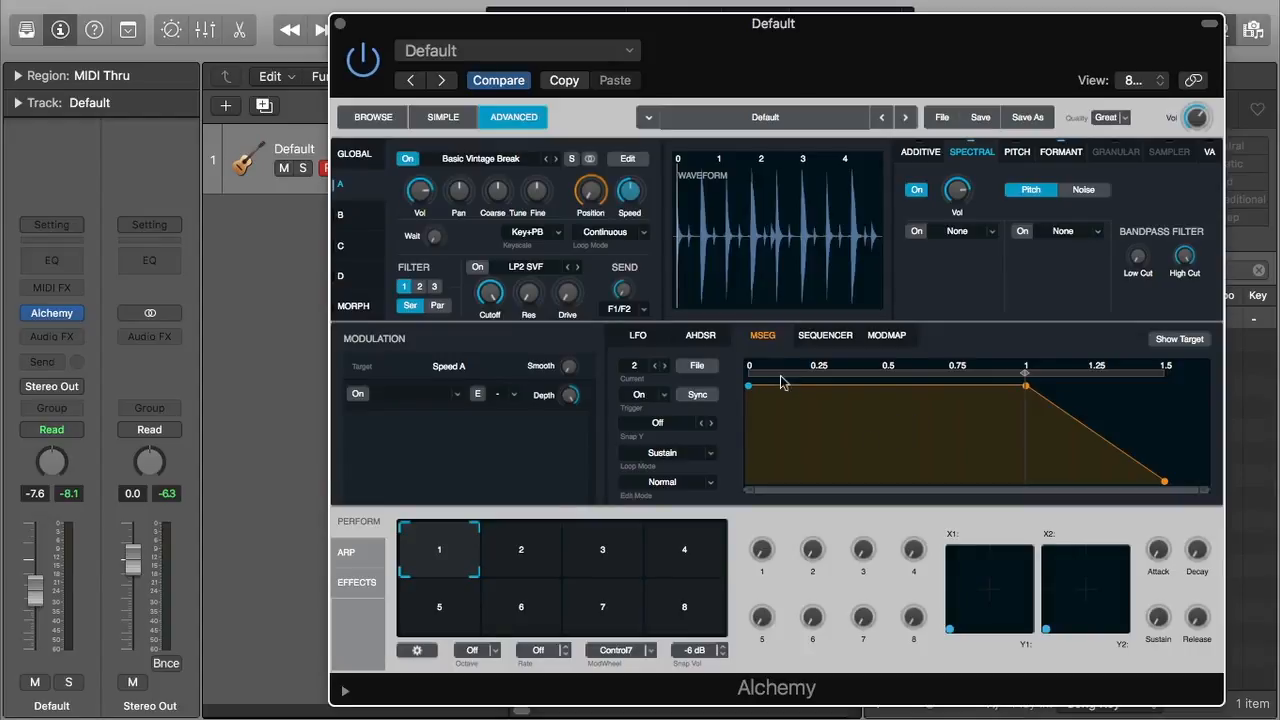
Step: Load the Ramp Up preset into MSEG 2 and turn off its tempo Sync
{"action": "left_click", "coordinate": [710, 366]}
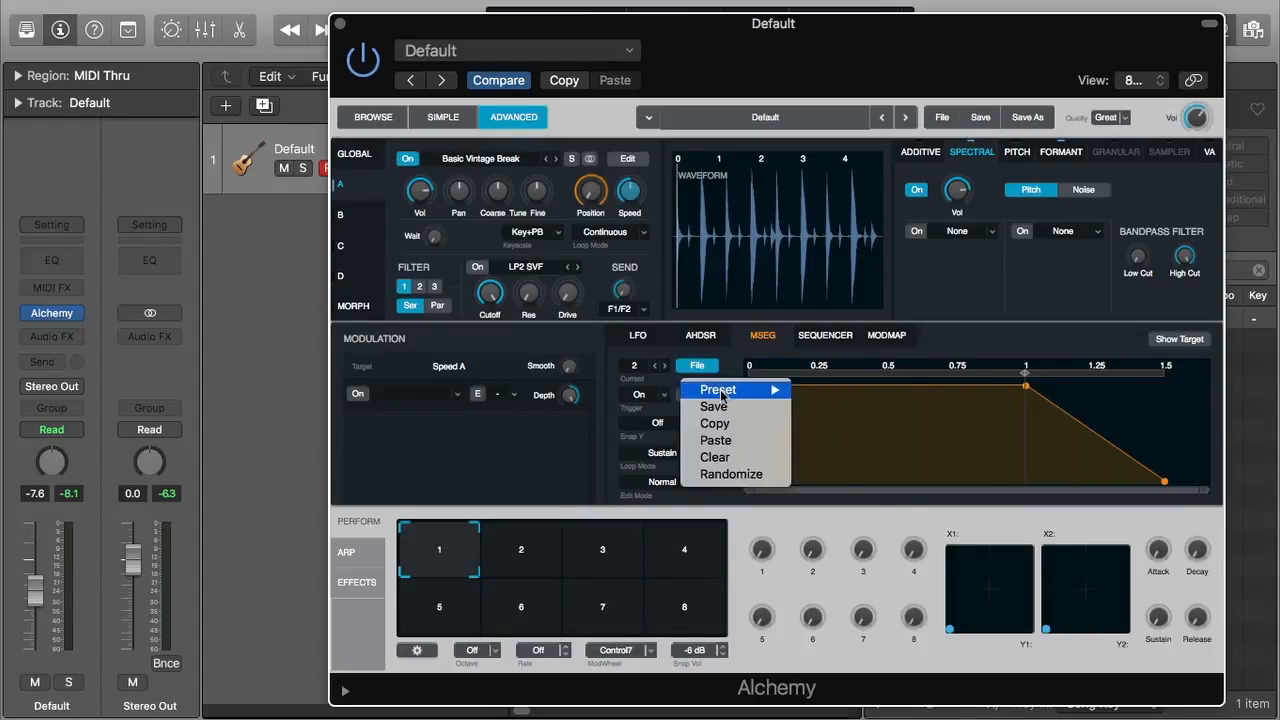
{"action": "mouse_move", "coordinate": [760, 390]}
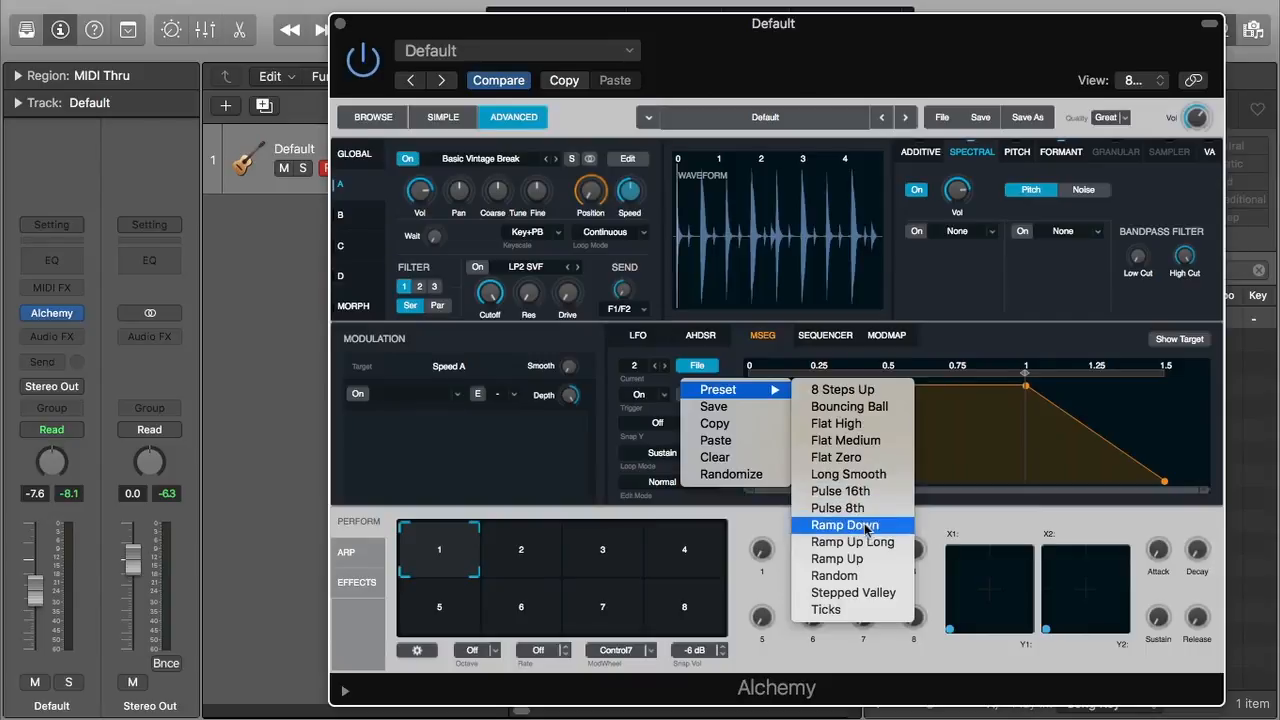
{"action": "left_click", "coordinate": [850, 562]}
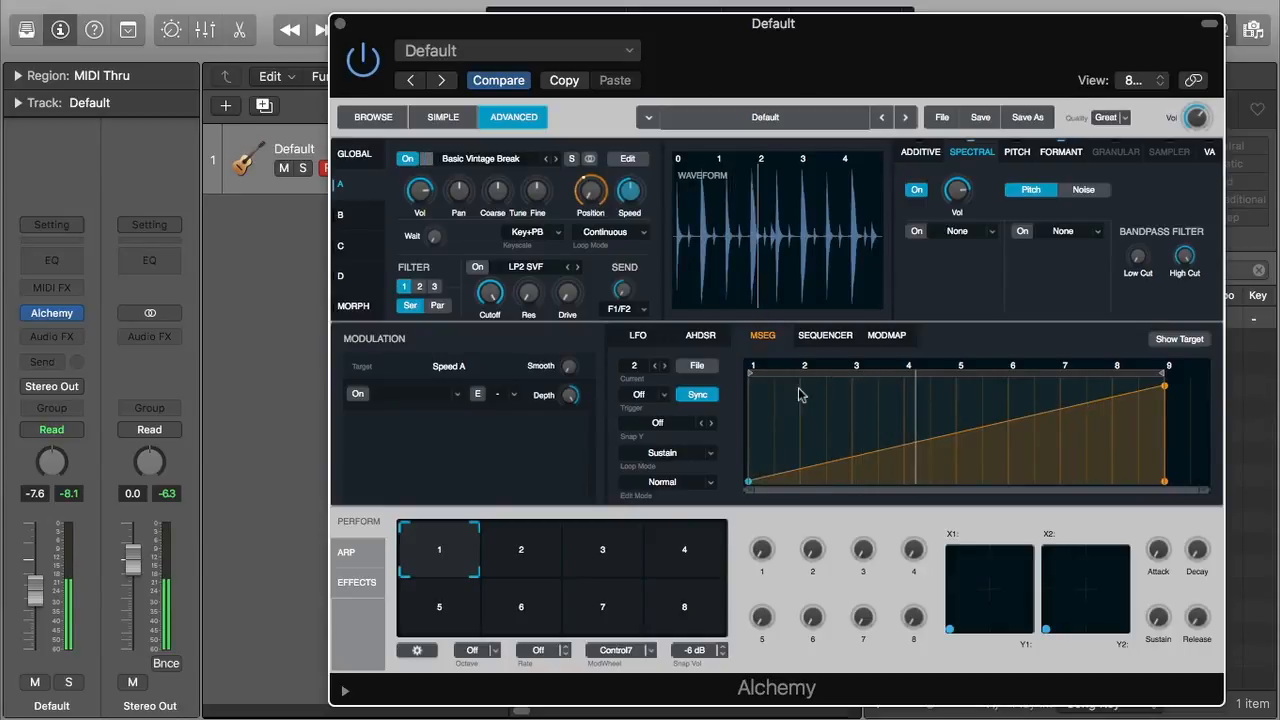
{"action": "left_click", "coordinate": [713, 400]}
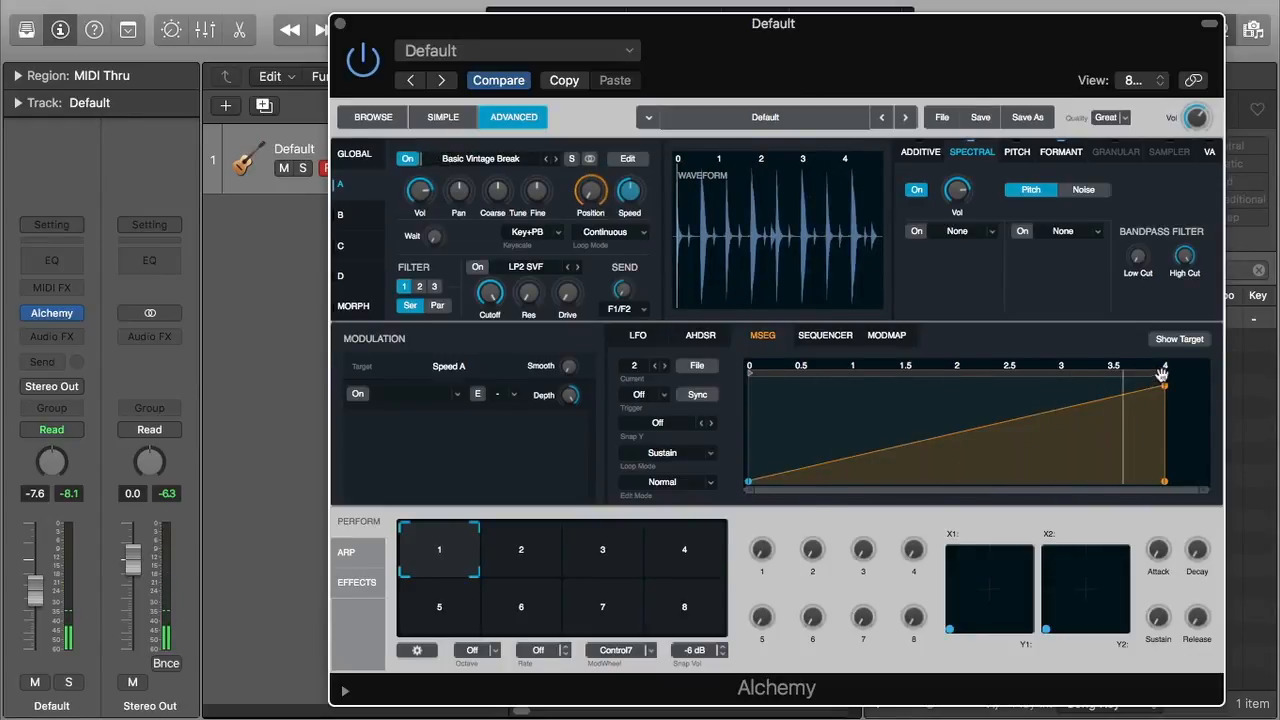
Step: Uncover the arrangement ruler and extend the cycle range to four bars, from bar 1 to bar 5
{"action": "left_click_drag", "start_coordinate": [967, 41], "coordinate": [930, 219]}
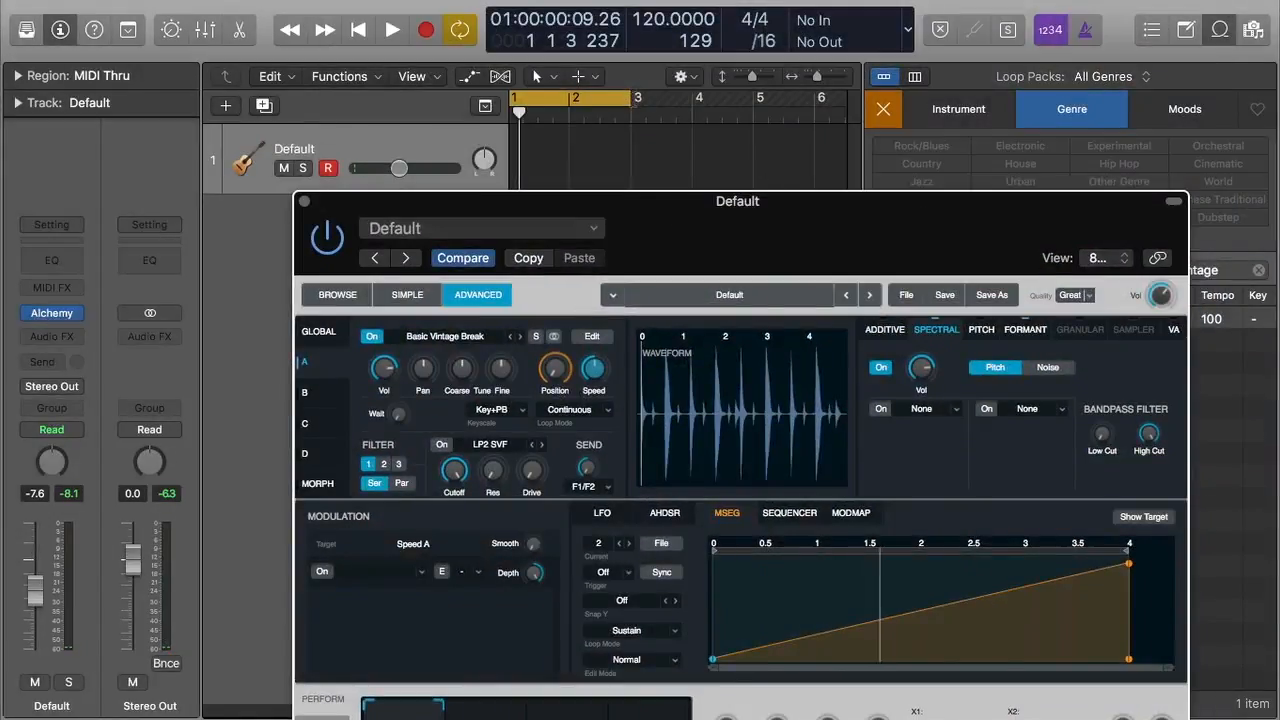
{"action": "left_click_drag", "start_coordinate": [630, 100], "coordinate": [760, 145]}
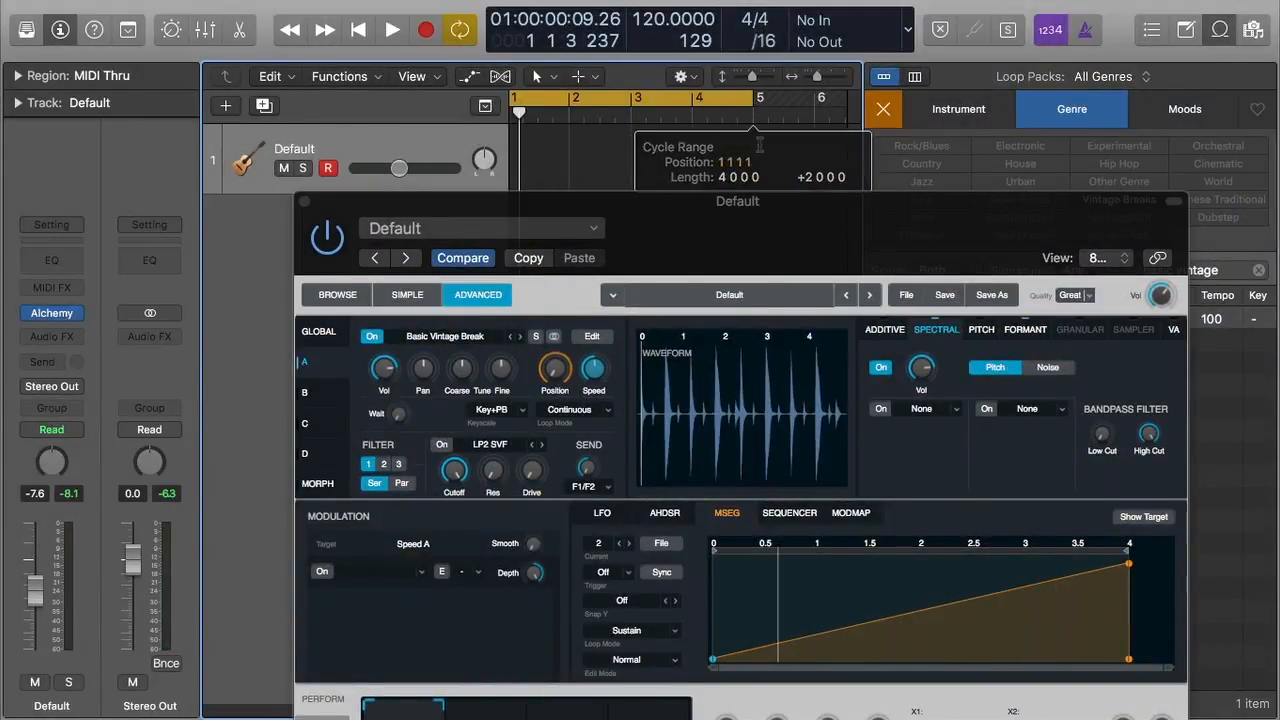
Step: Lengthen MSEG 2's ramp by moving its end point to about 6 seconds
{"action": "left_click_drag", "start_coordinate": [1169, 668], "coordinate": [1138, 667]}
{"action": "left_click", "coordinate": [1168, 667]}
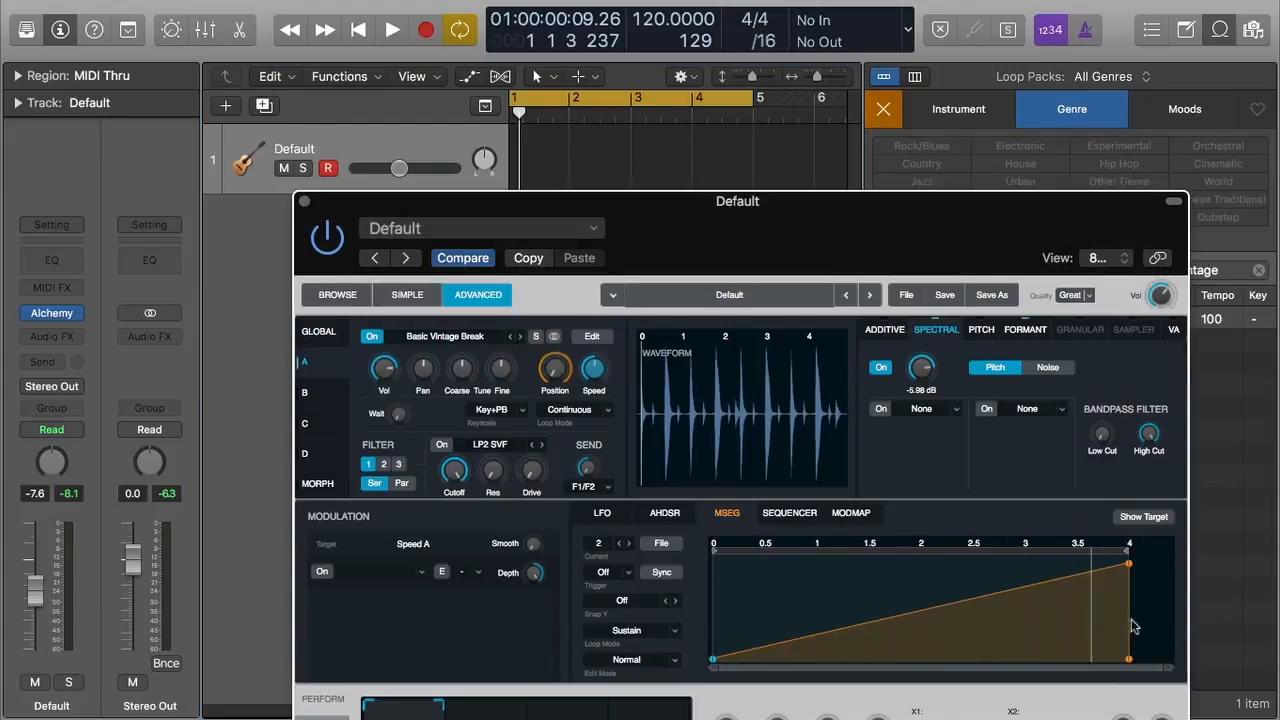
{"action": "left_click", "coordinate": [1129, 560]}
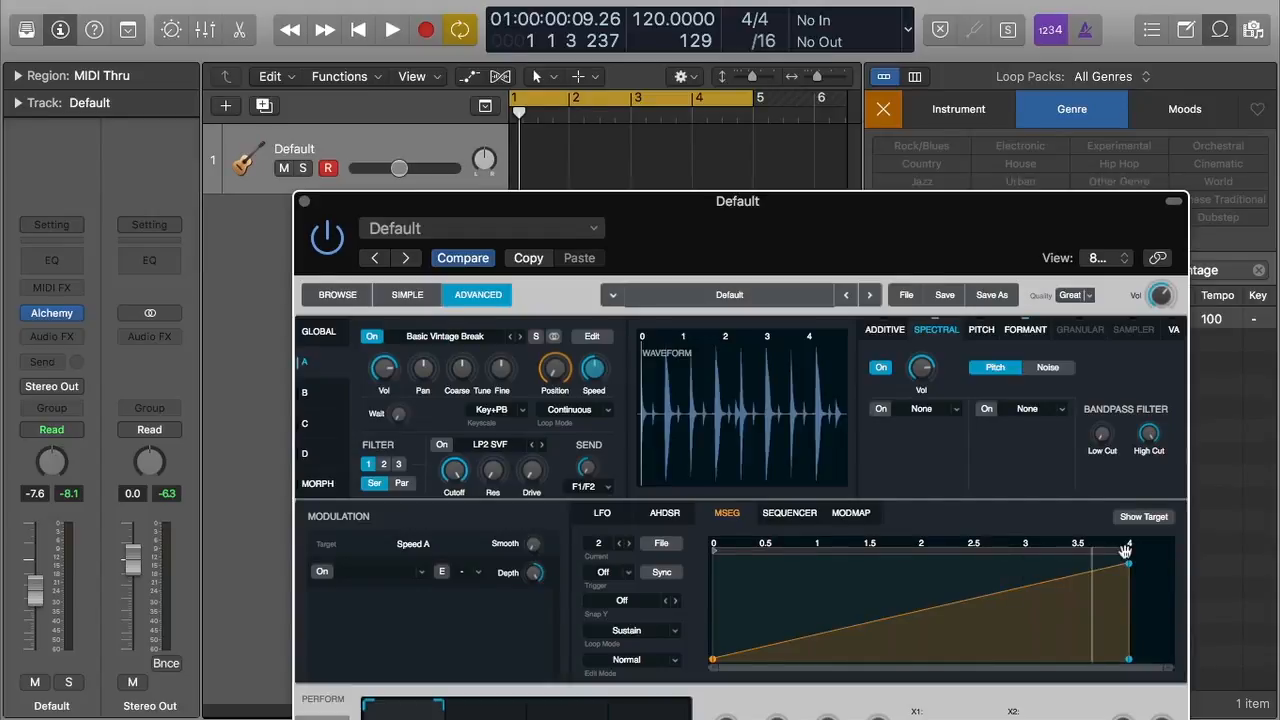
{"action": "left_click_drag", "start_coordinate": [1129, 562], "coordinate": [1155, 568]}
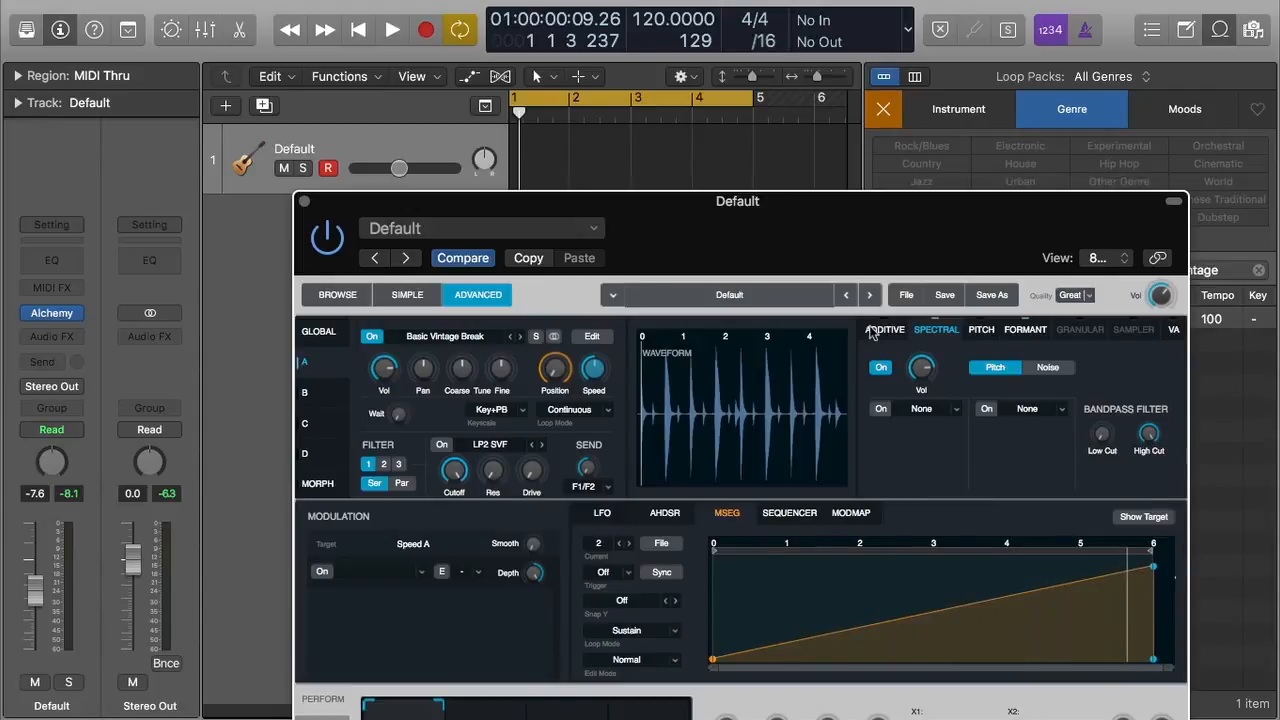
Step: Shorten the cycle range to about two bars and move the Alchemy window back over the arrangement
{"action": "left_click_drag", "start_coordinate": [826, 211], "coordinate": [883, 130]}
{"action": "left_click_drag", "start_coordinate": [755, 97], "coordinate": [636, 103]}
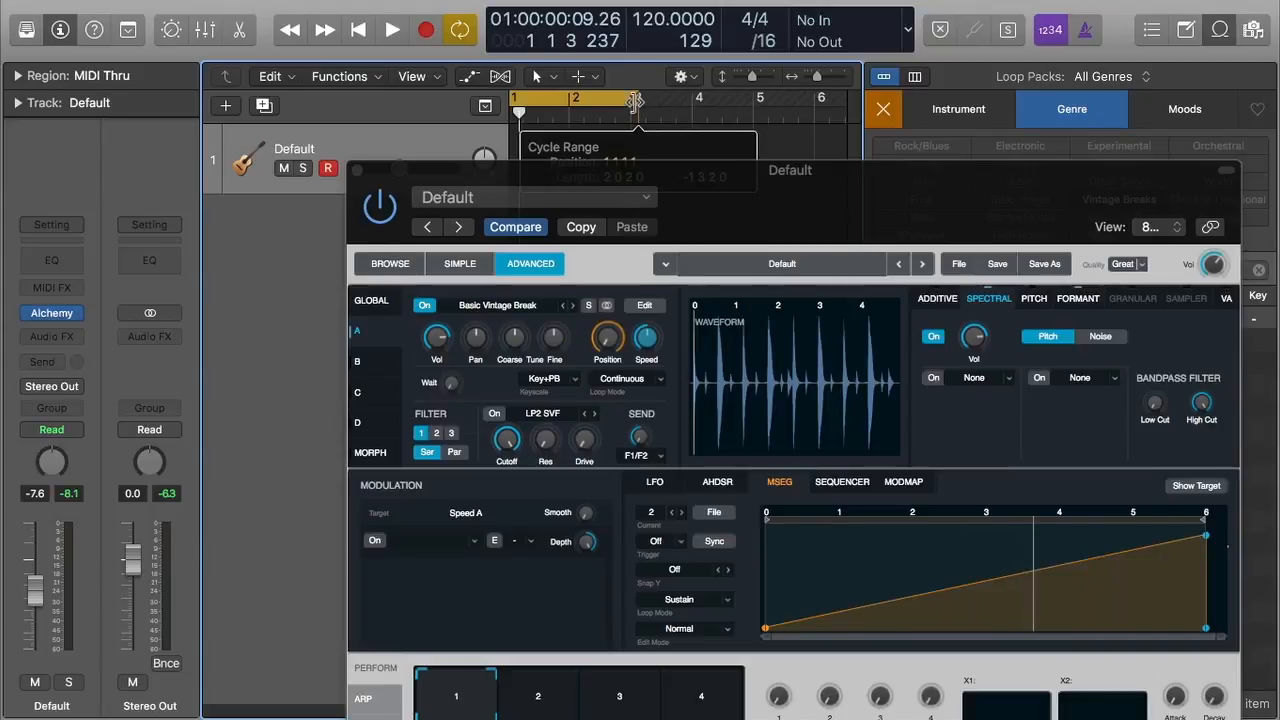
{"action": "left_click_drag", "start_coordinate": [774, 187], "coordinate": [803, 42]}
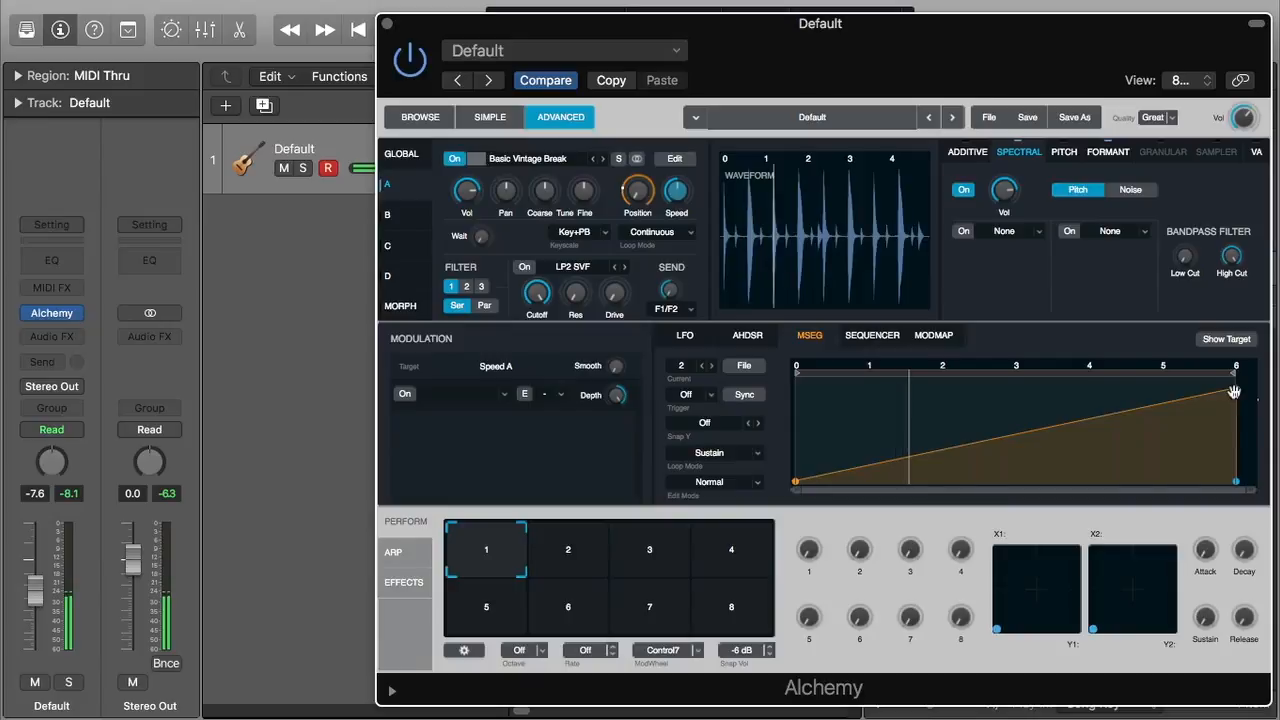
Step: Shorten MSEG 2's ramp by moving its end point to about 4 seconds at 100 %
{"action": "left_click_drag", "start_coordinate": [1230, 392], "coordinate": [1089, 386]}
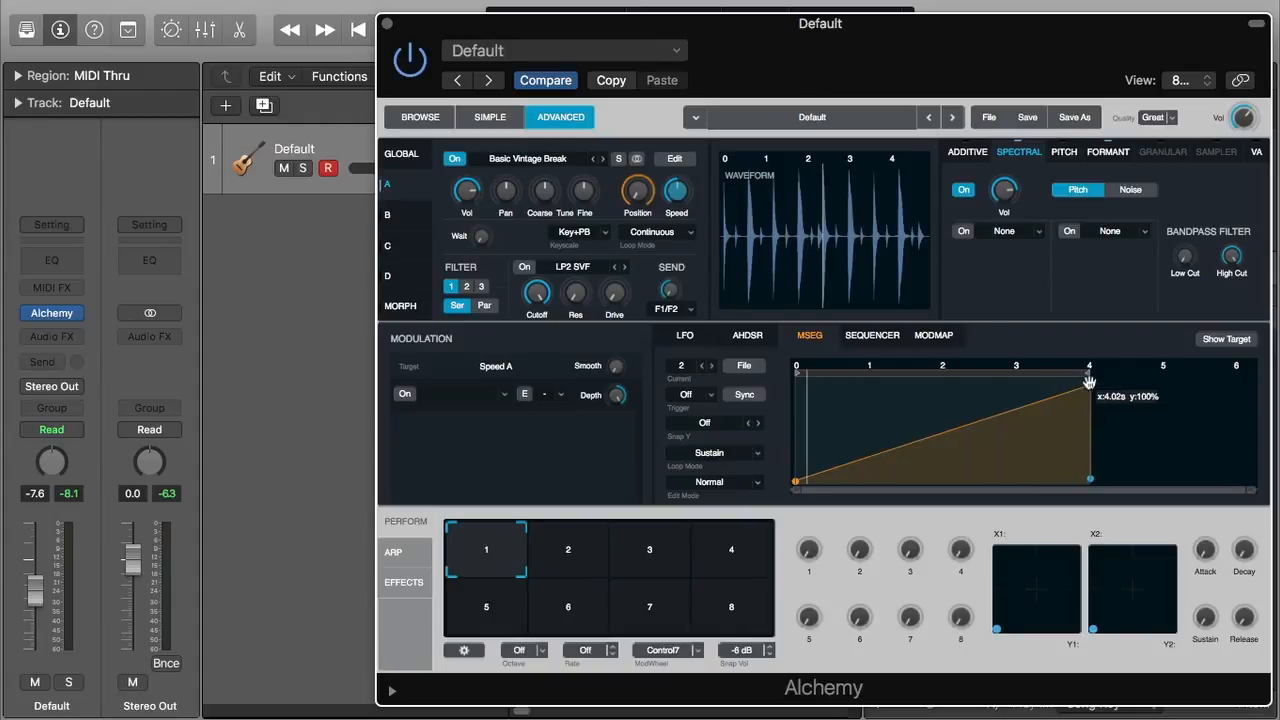
Step: Sync MSEG 2 to the song tempo and keep the ramp's end point at about beat 9
{"action": "left_click", "coordinate": [755, 398]}
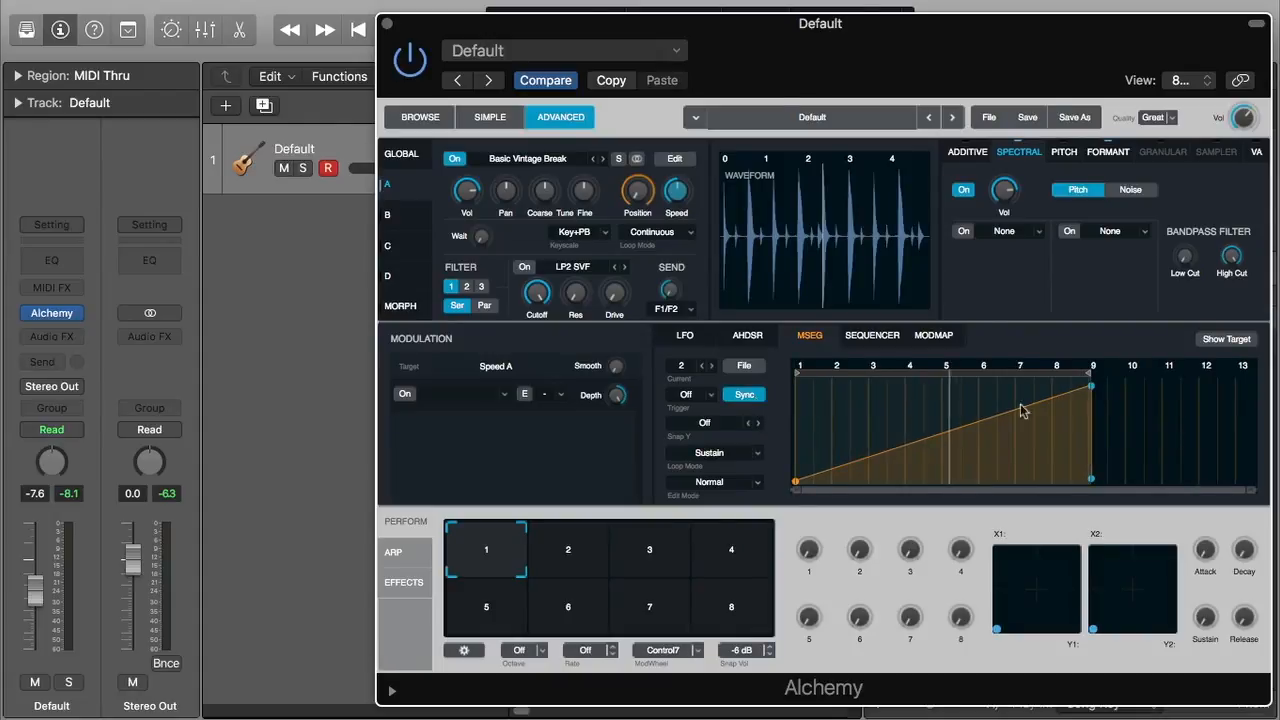
{"action": "left_click", "coordinate": [1088, 378]}
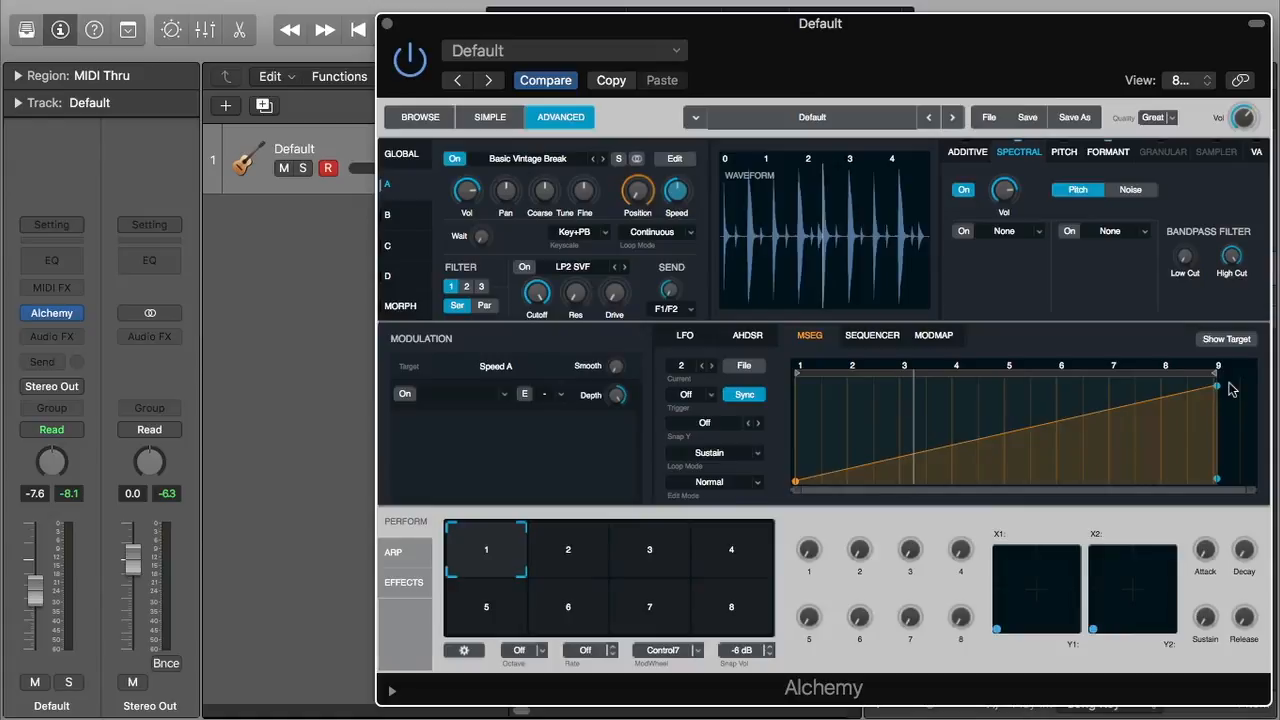
{"action": "left_click_drag", "start_coordinate": [1218, 386], "coordinate": [1212, 389]}
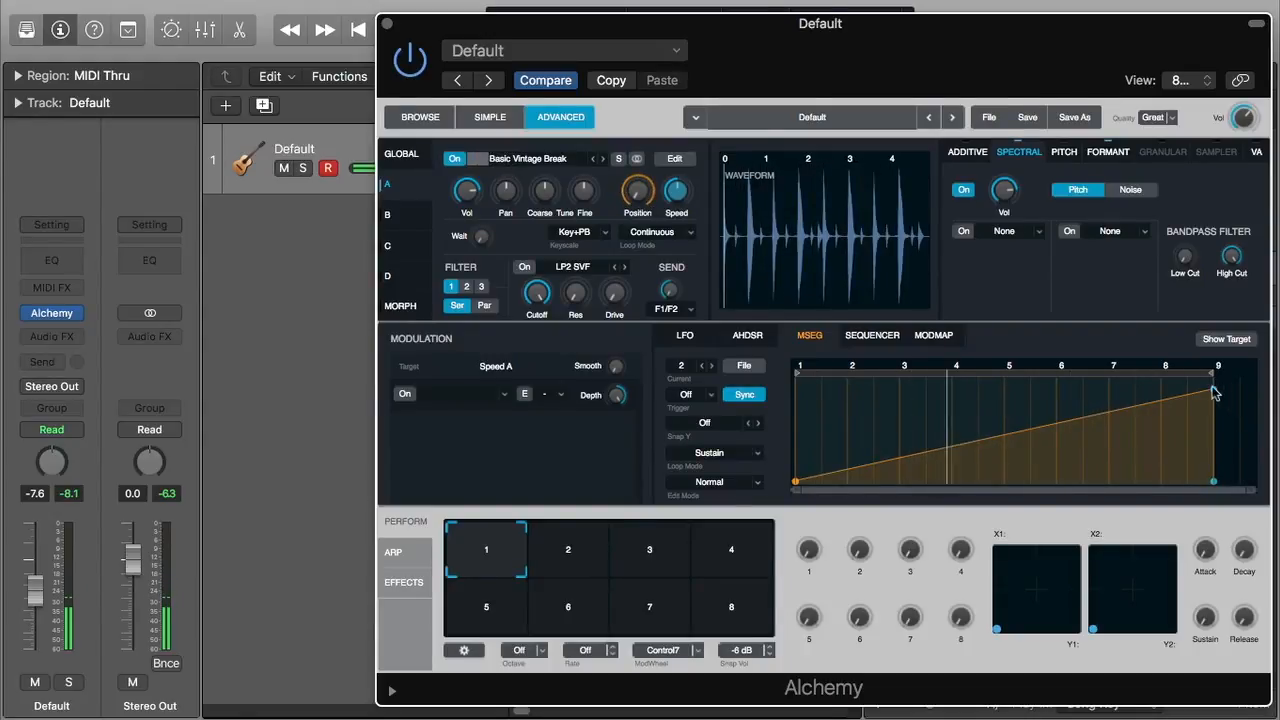
Step: Try the MSEG 2 ramp's end point at about beat 8 and return it to about beat 9
{"action": "left_click_drag", "start_coordinate": [1210, 390], "coordinate": [1162, 392]}
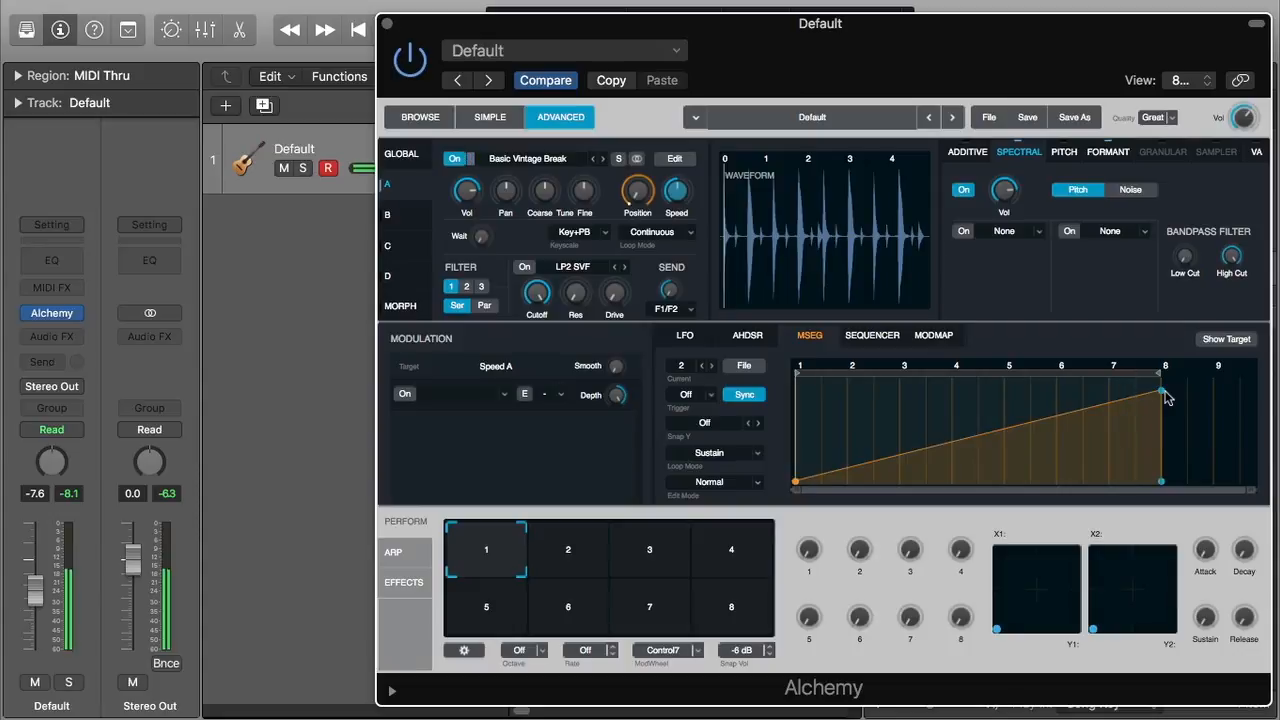
{"action": "left_click_drag", "start_coordinate": [1162, 392], "coordinate": [1210, 390]}
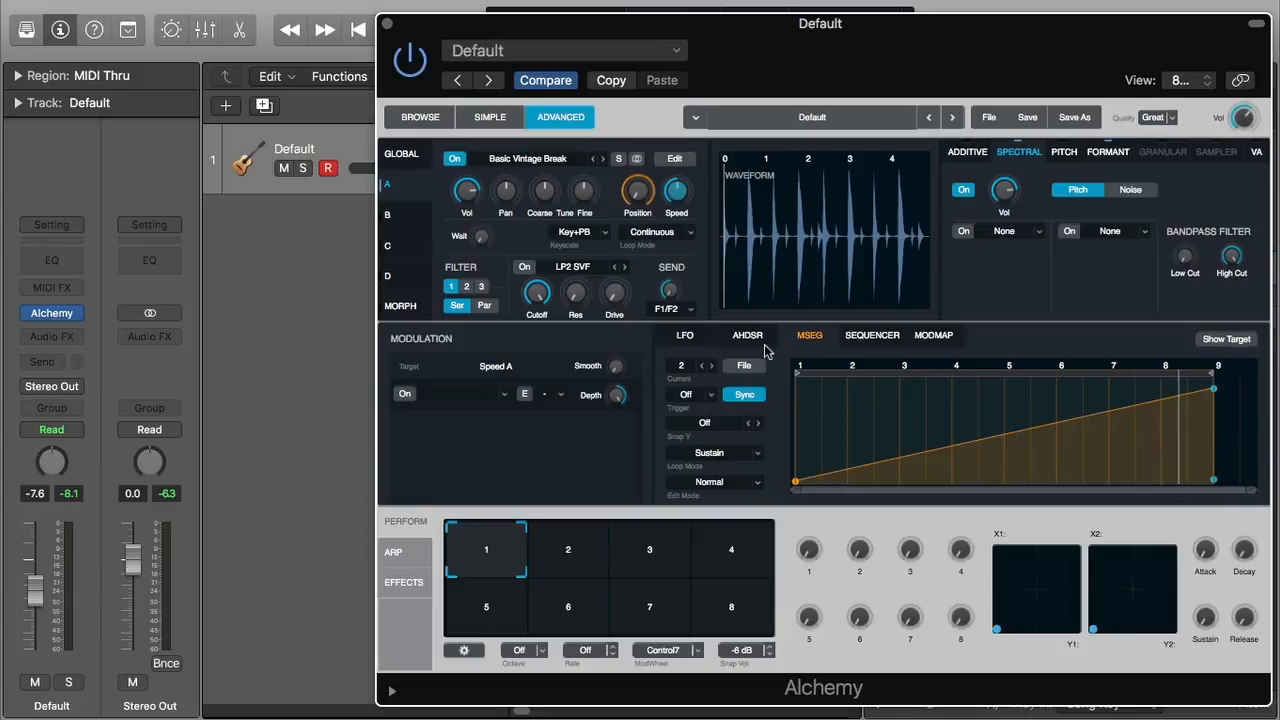
Step: Add points at beats 5 and 7 of MSEG 2's ramp, lowering the second point and the end point to form a dip
{"action": "left_click", "coordinate": [1004, 434]}
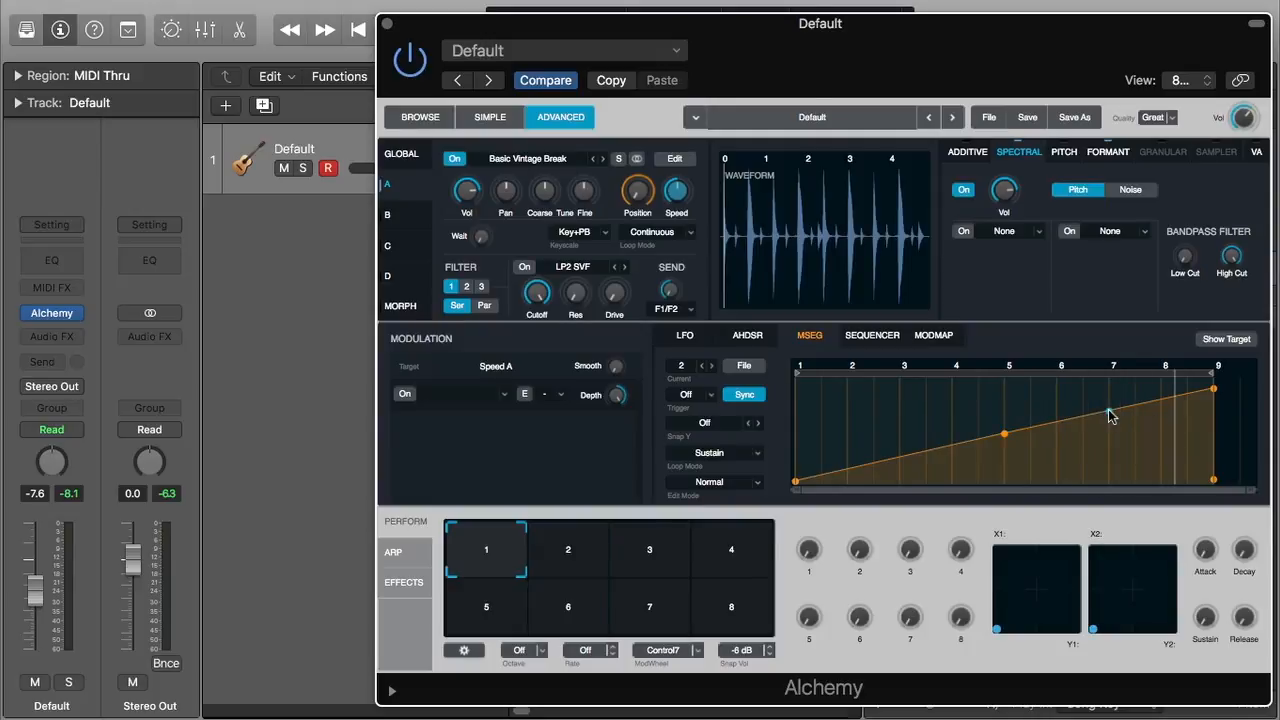
{"action": "left_click_drag", "start_coordinate": [1004, 436], "coordinate": [1004, 435]}
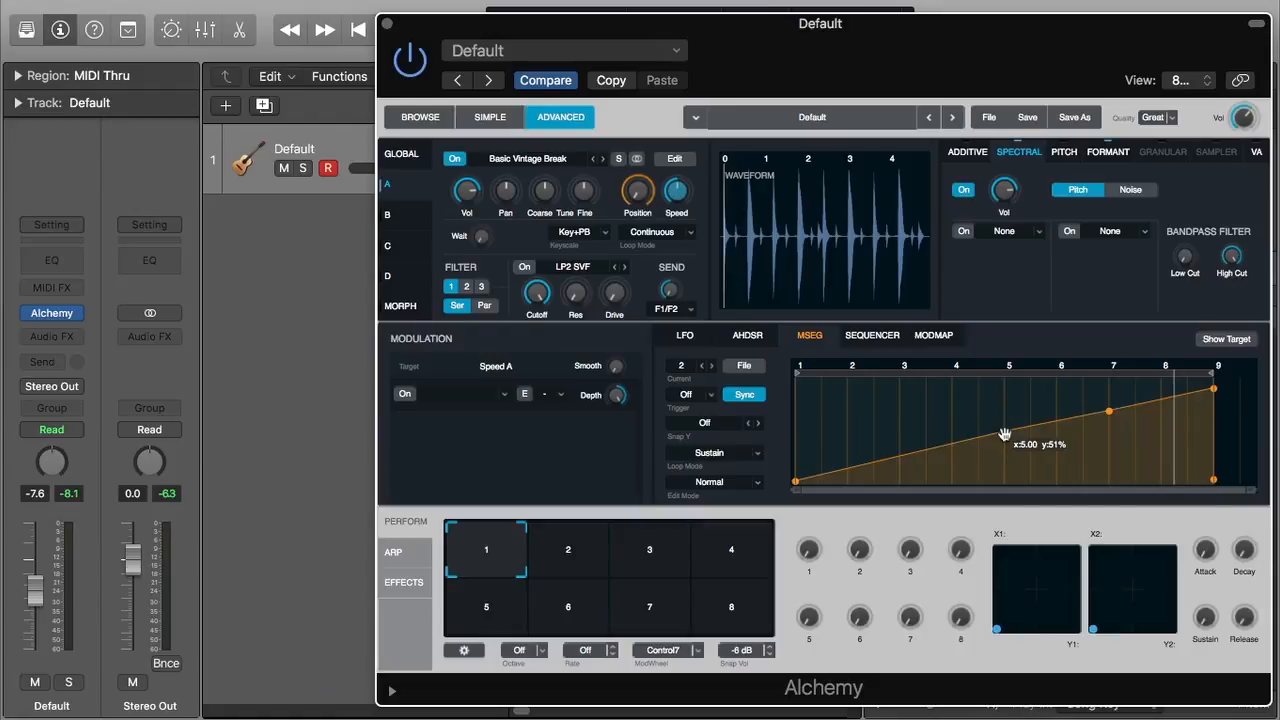
{"action": "left_click_drag", "start_coordinate": [1109, 411], "coordinate": [1122, 453]}
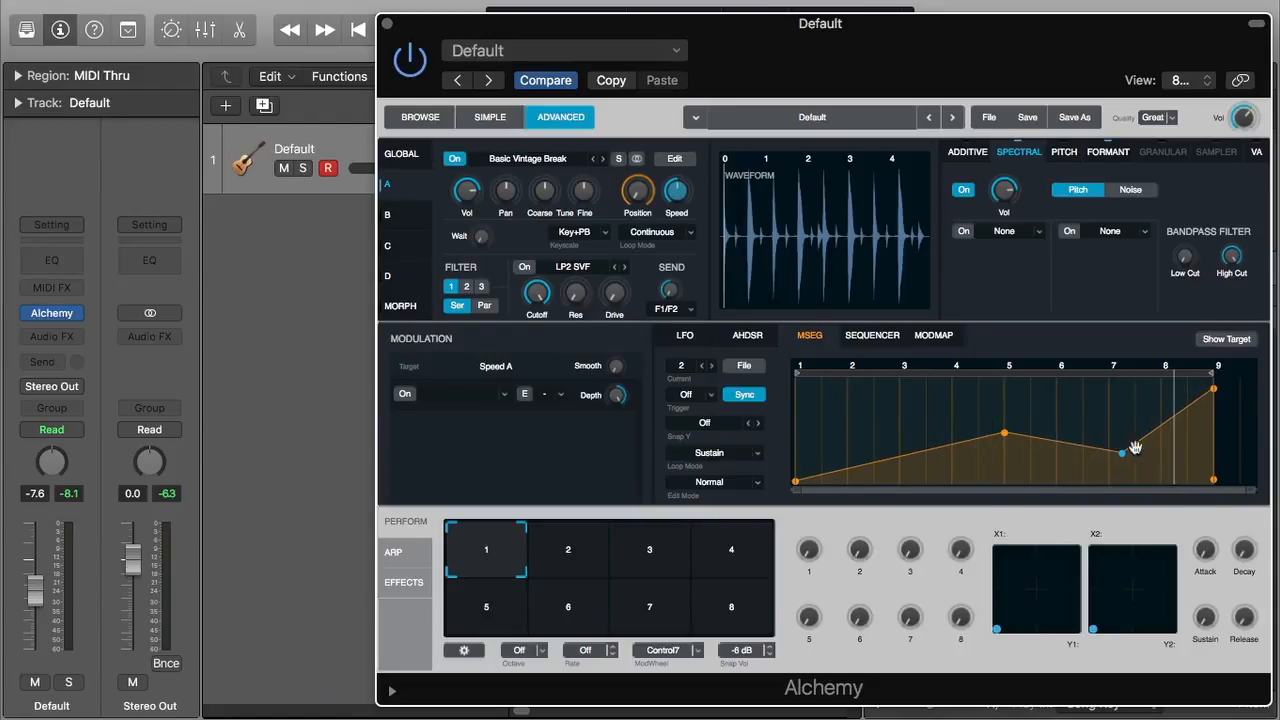
{"action": "left_click_drag", "start_coordinate": [1213, 389], "coordinate": [1211, 427]}
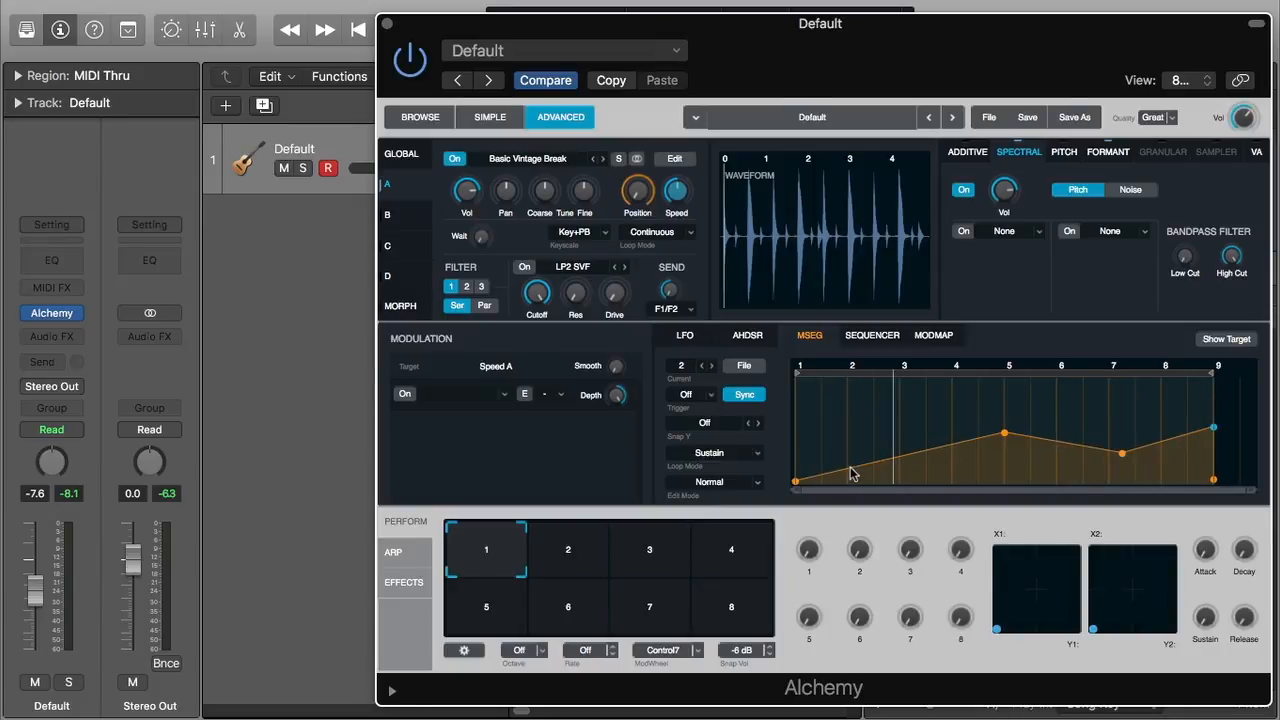
Step: Add five points between beats 1 and 3 of MSEG 2 and shape them into a low zigzag
{"action": "left_click_drag", "start_coordinate": [849, 472], "coordinate": [900, 466]}
{"action": "left_click", "coordinate": [885, 435]}
{"action": "double_click", "coordinate": [862, 442]}
{"action": "double_click", "coordinate": [897, 435]}
{"action": "double_click", "coordinate": [822, 452]}
{"action": "mouse_move", "coordinate": [823, 453]}
{"action": "left_mouse_down"}
{"action": "mouse_move", "coordinate": [821, 437]}
{"action": "mouse_move", "coordinate": [838, 470]}
{"action": "left_mouse_up"}
{"action": "double_click", "coordinate": [838, 449]}
{"action": "double_click", "coordinate": [847, 455]}
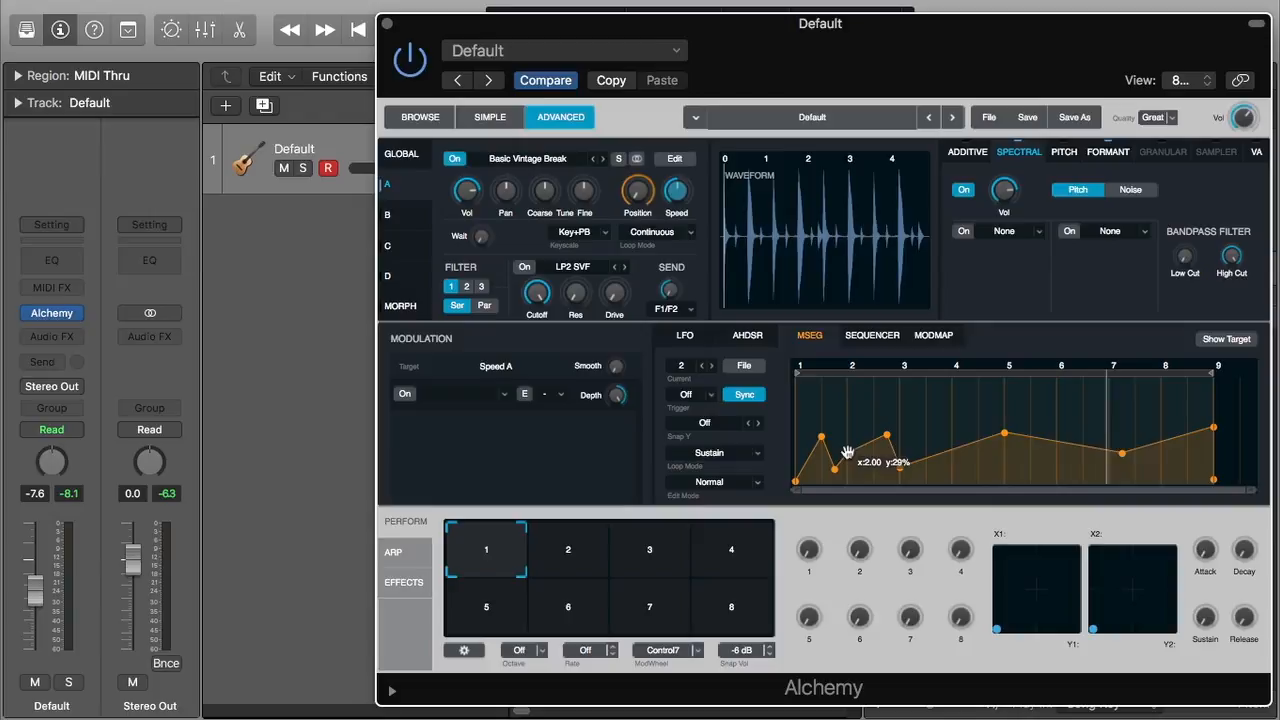
{"action": "left_click_drag", "start_coordinate": [884, 438], "coordinate": [821, 448]}
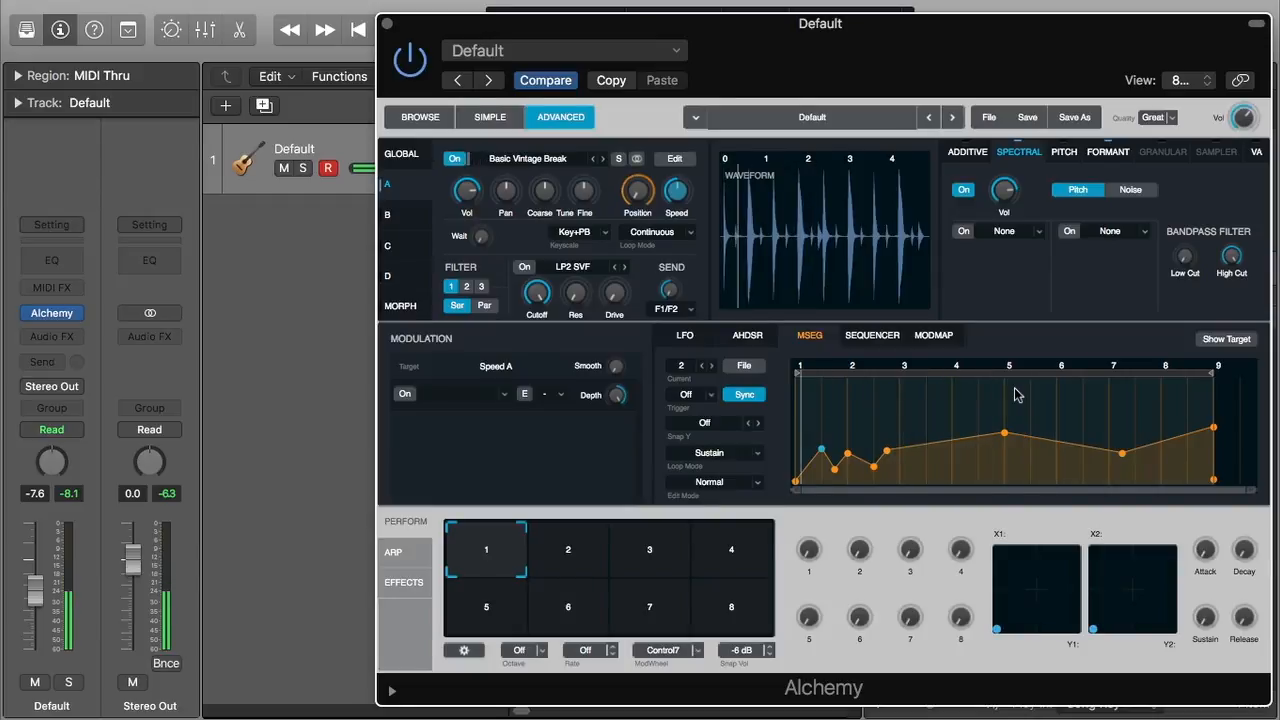
Step: Straighten MSEG 2's second half by placing the dip point at beat 7, 74 %, and raising the end point to full height
{"action": "left_click_drag", "start_coordinate": [1122, 453], "coordinate": [1125, 411]}
{"action": "left_click_drag", "start_coordinate": [1211, 424], "coordinate": [1220, 383]}
{"action": "left_click_drag", "start_coordinate": [1126, 413], "coordinate": [1108, 410]}
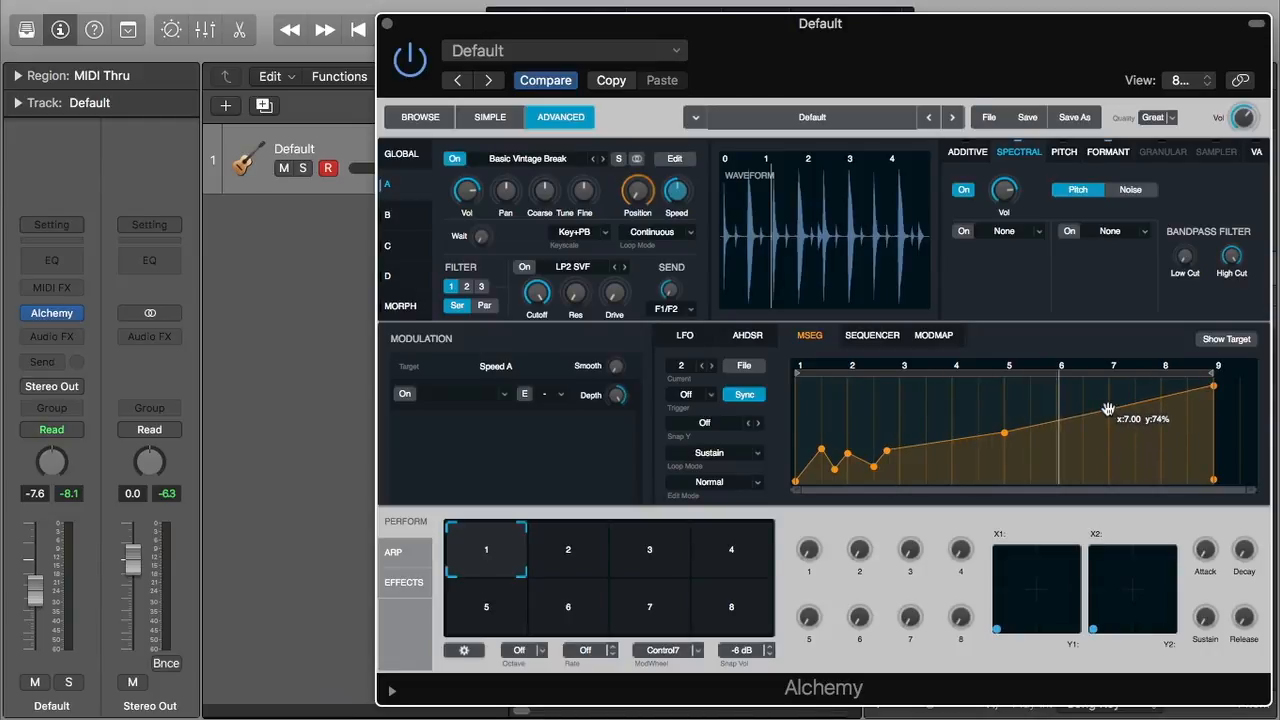
{"action": "left_click", "coordinate": [1005, 433]}
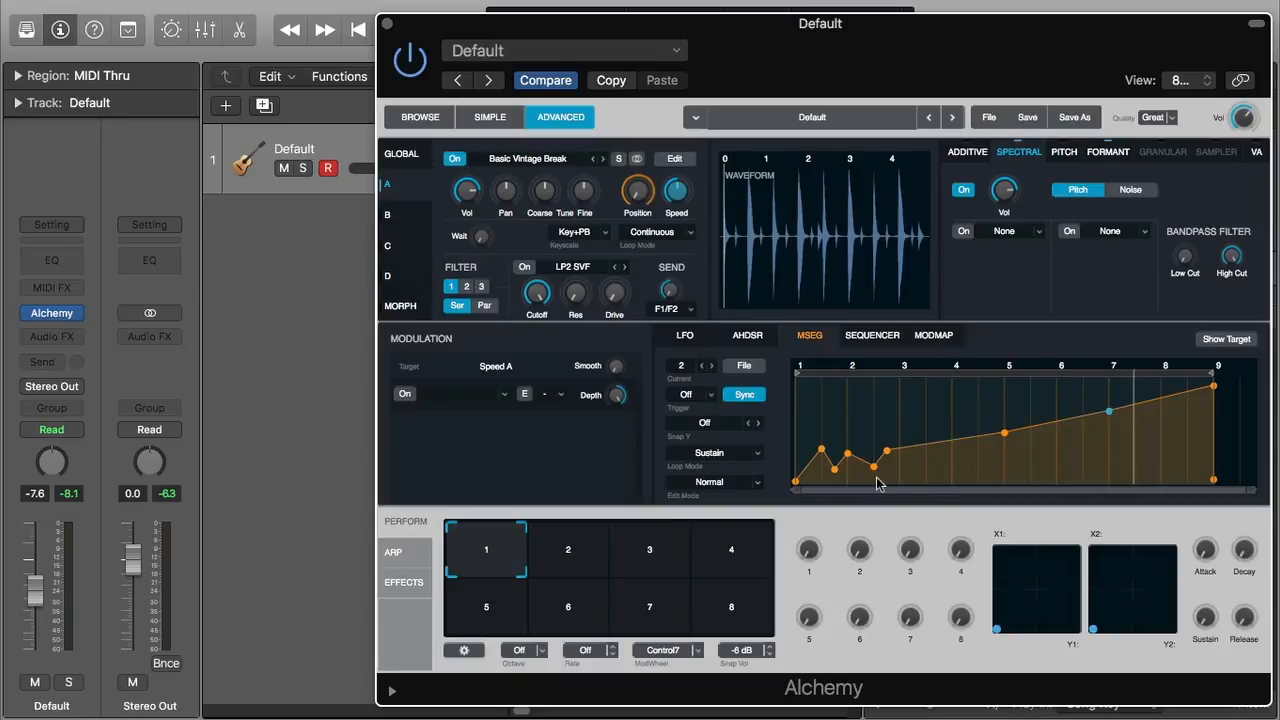
Step: Load the Pulse 16th preset into MSEG 2
{"action": "left_click", "coordinate": [744, 365]}
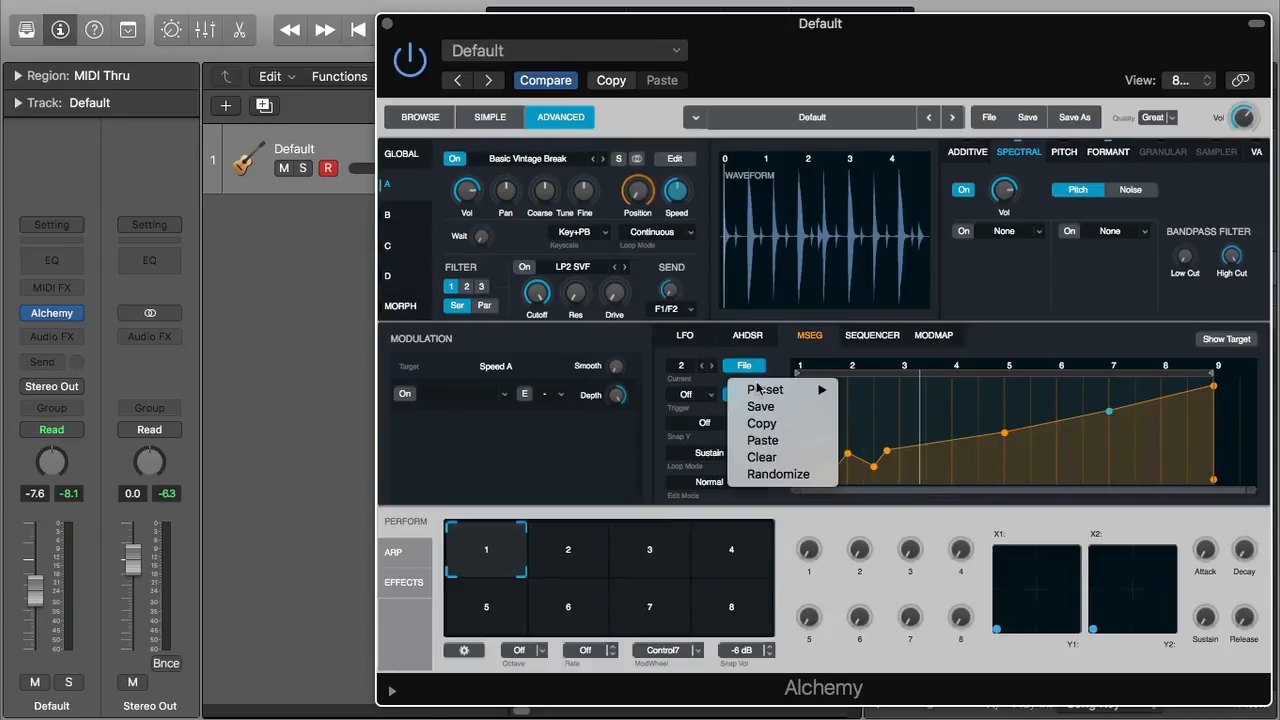
{"action": "mouse_move", "coordinate": [757, 393]}
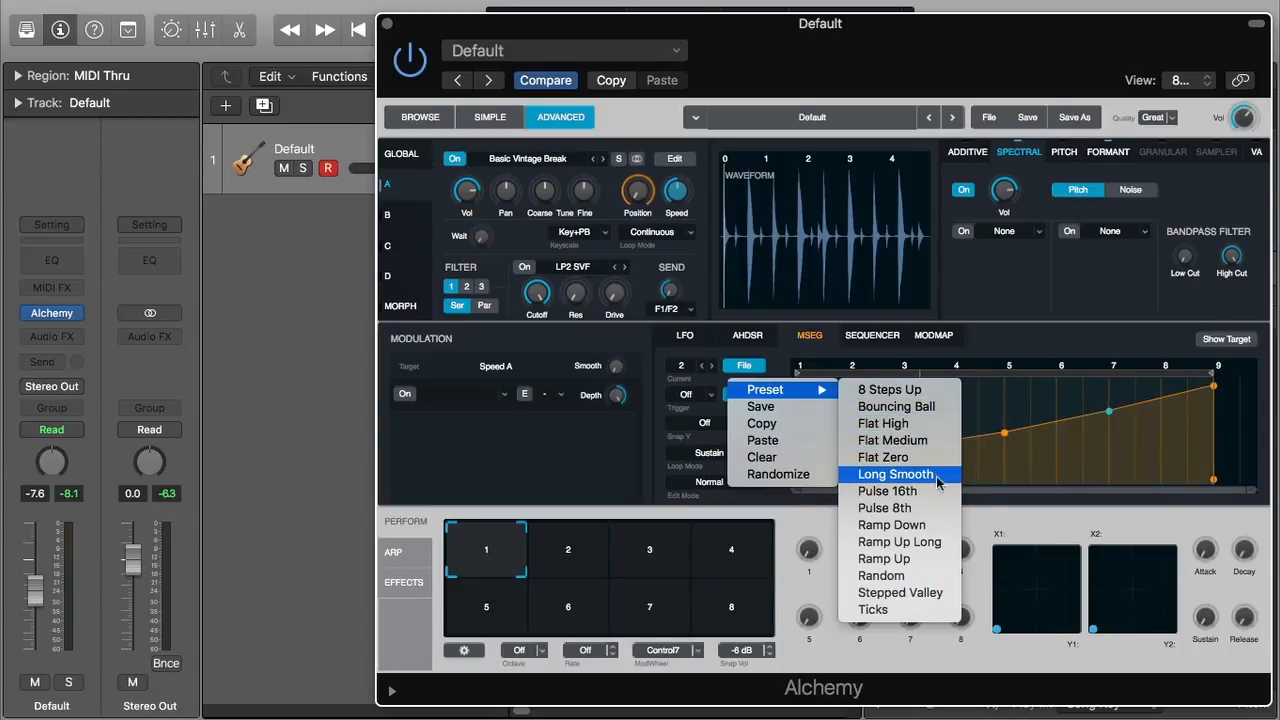
{"action": "left_click", "coordinate": [887, 491]}
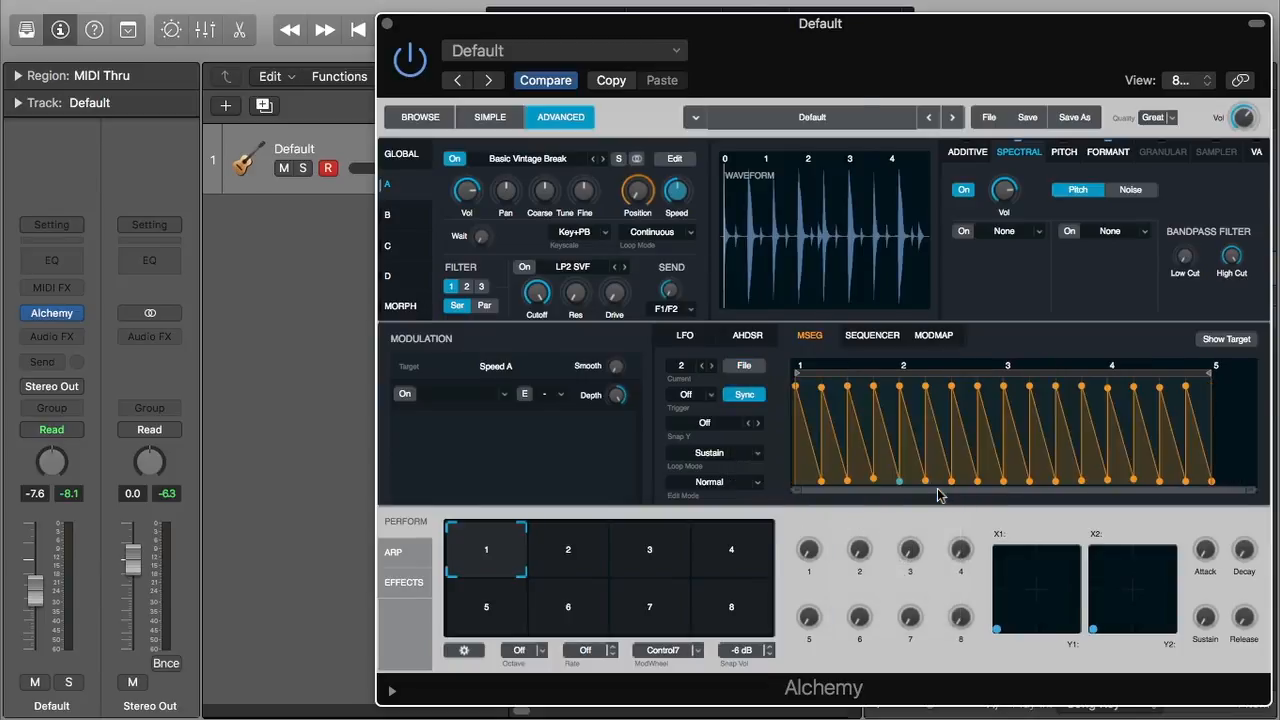